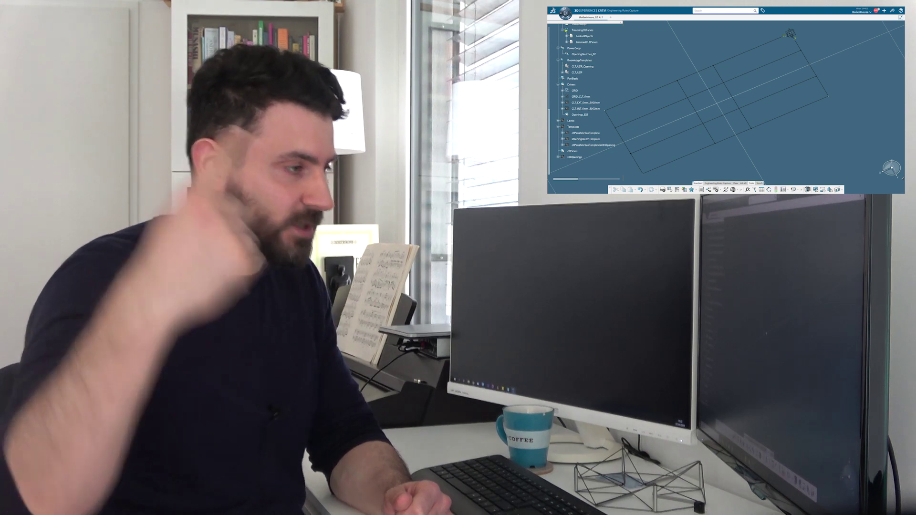
- Collapse the expanded CLT branch among the relations in the specification tree
scroll(587, 100, "up", 7)
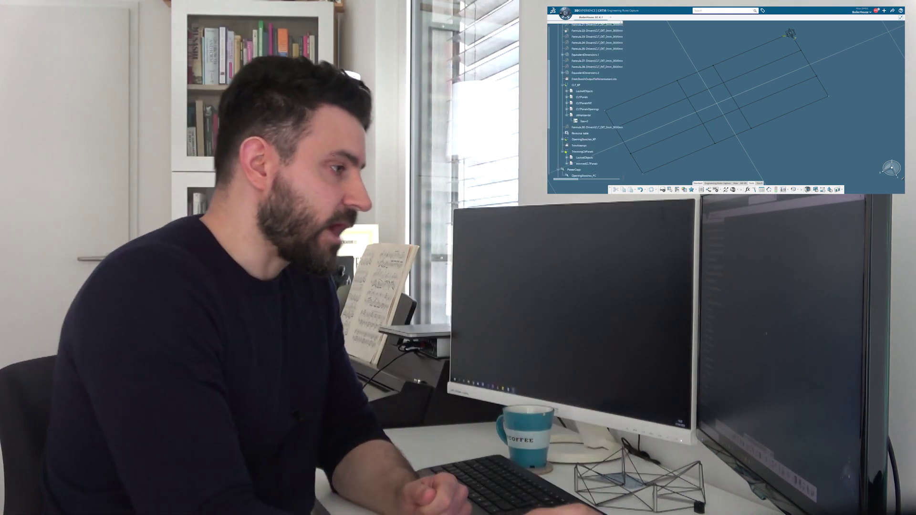
left_click(562, 85)
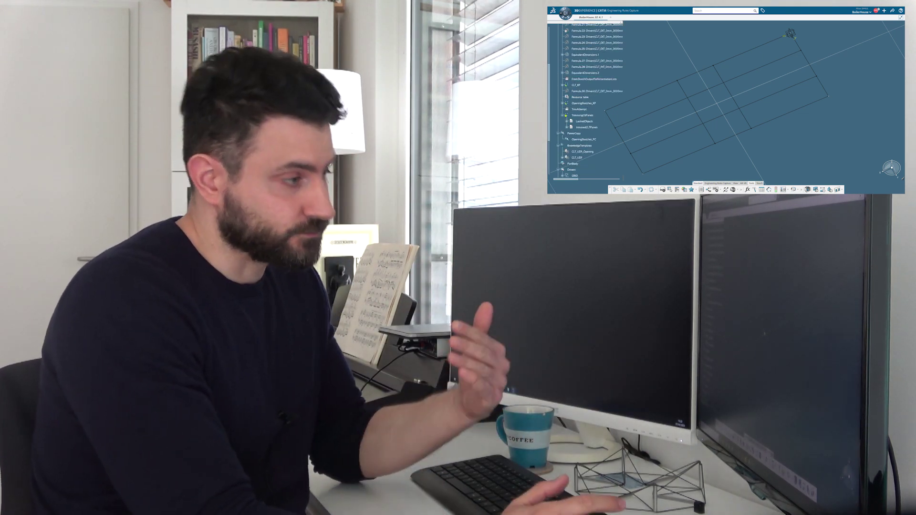
middle_click_drag(717, 101, 738, 88)
scroll(810, 51, "down", 5)
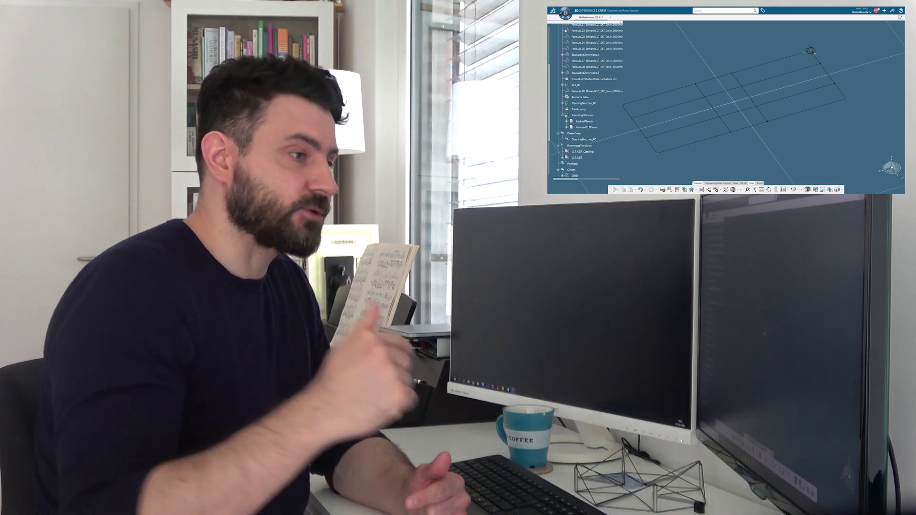
middle_click_drag(735, 102, 737, 104)
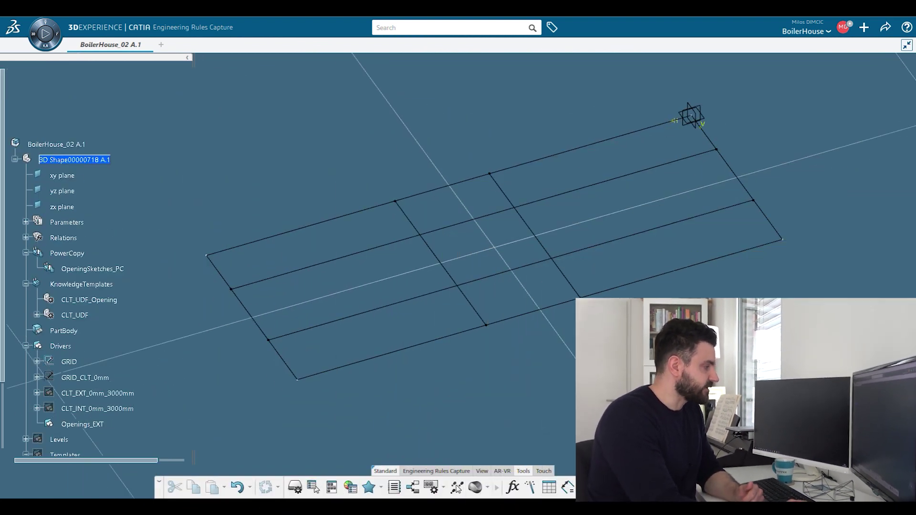
- Open the GRID sketch under Drivers for editing and view it normal to the sketch plane
left_click(69, 361)
double_click(691, 110)
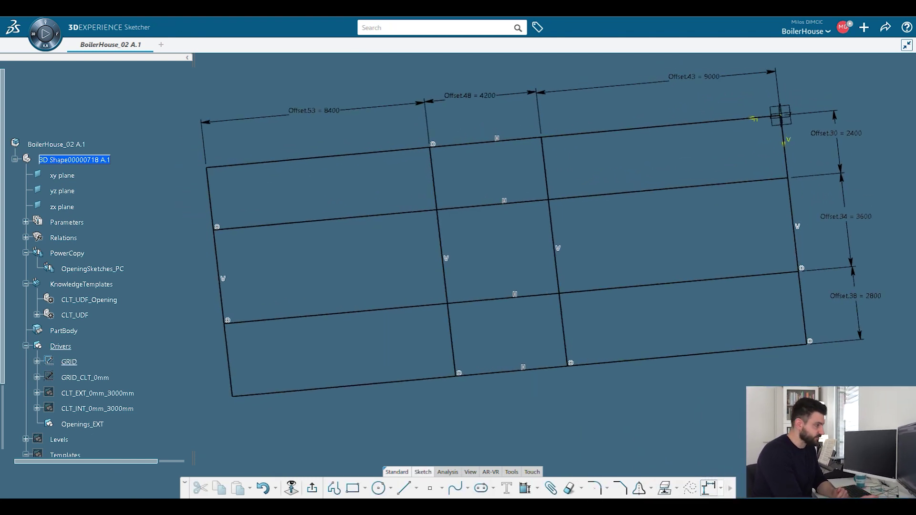
left_click(291, 488)
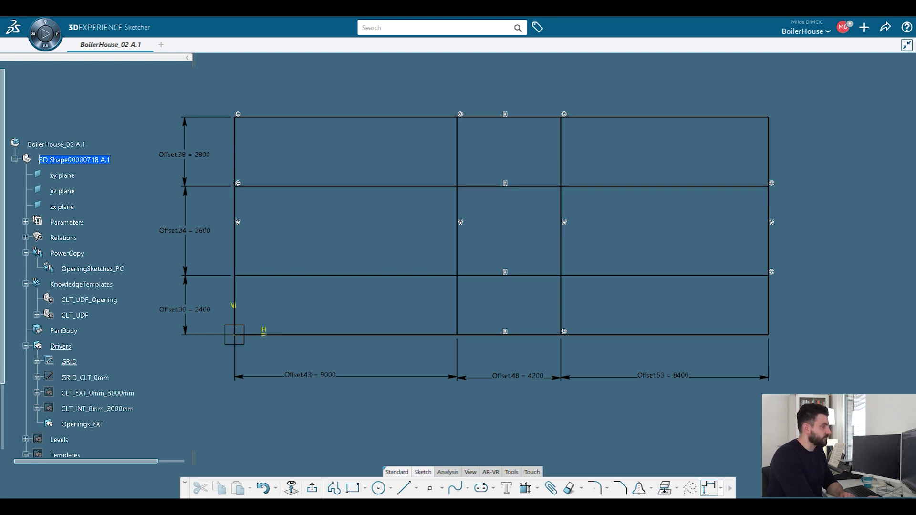
- Set the offset of the grid row next to the sketch origin to 5400
left_click(194, 154)
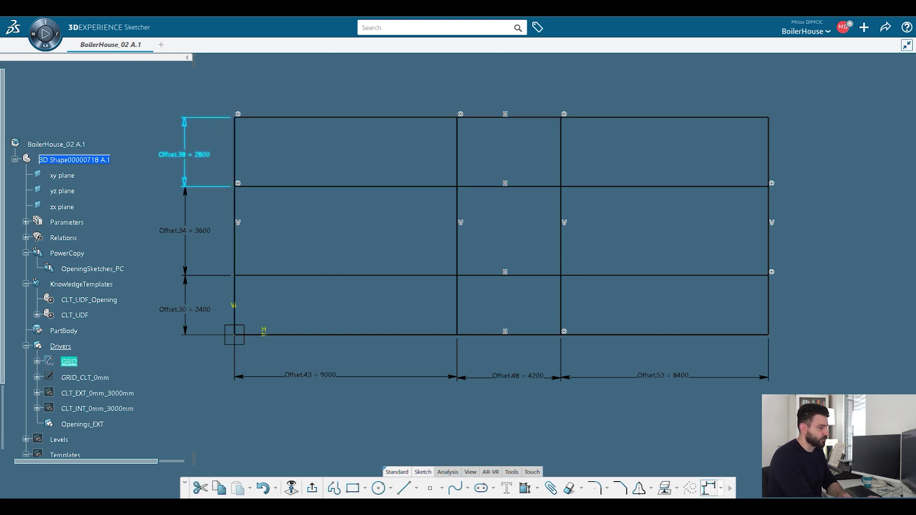
left_click(195, 309)
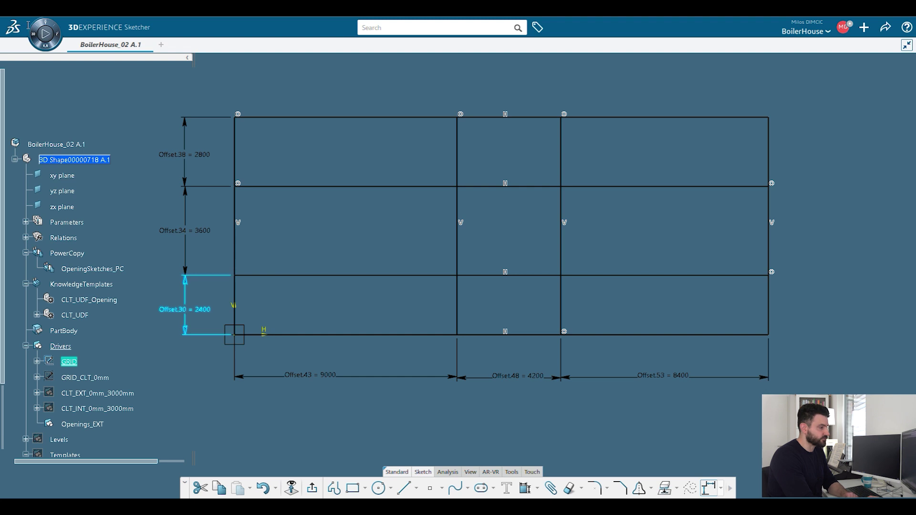
key("Return")
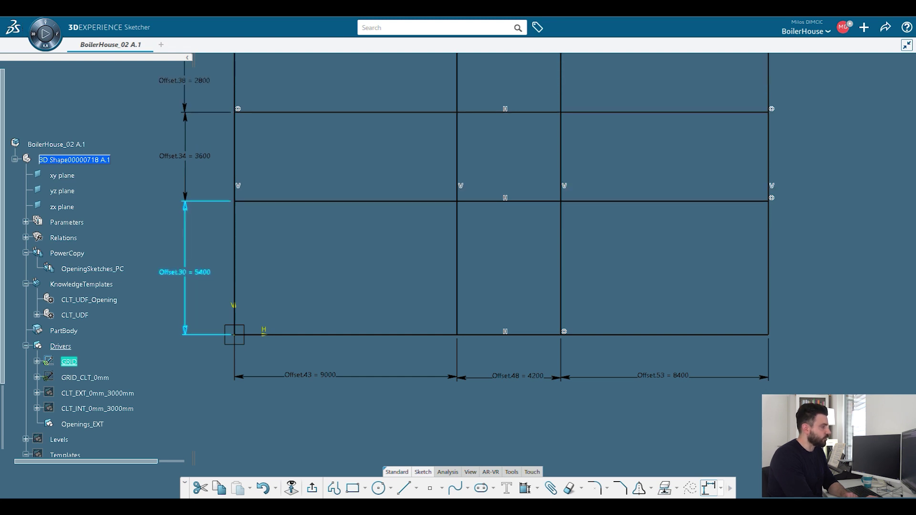
middle_click_drag(306, 201, 310, 279)
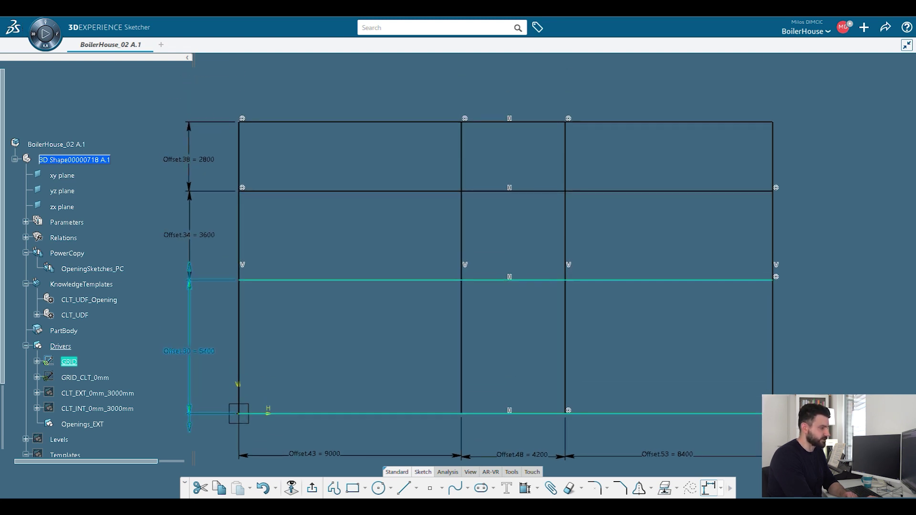
left_click(191, 351)
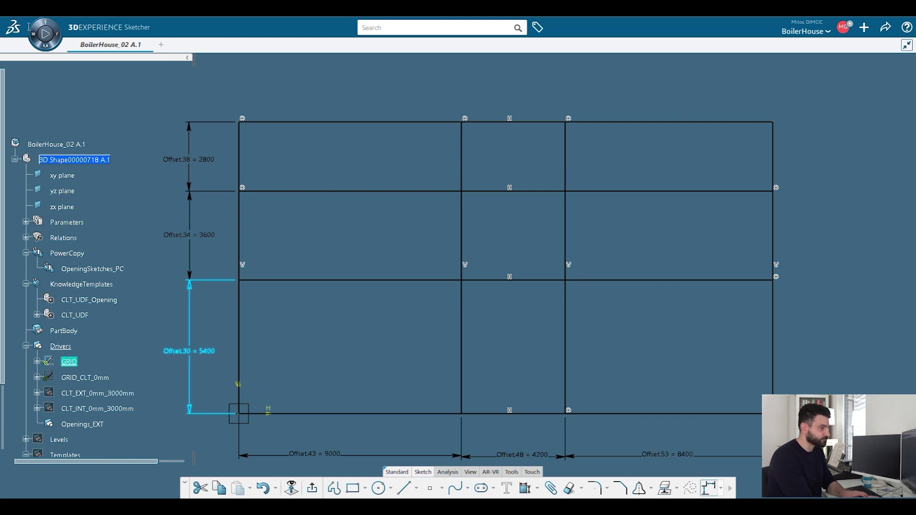
- Undo the last offset change in the GRID sketch and clear the selection
key("ctrl+z")
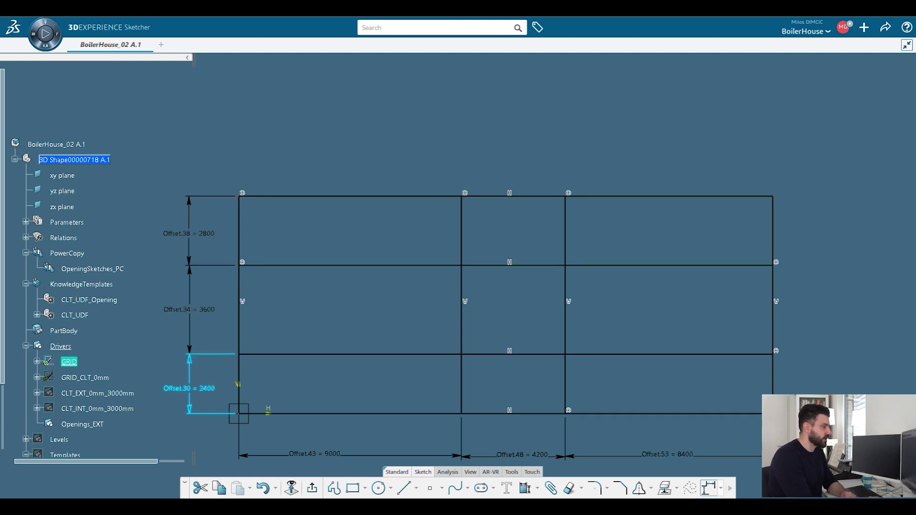
middle_click_drag(730, 334, 734, 284)
left_click(734, 284)
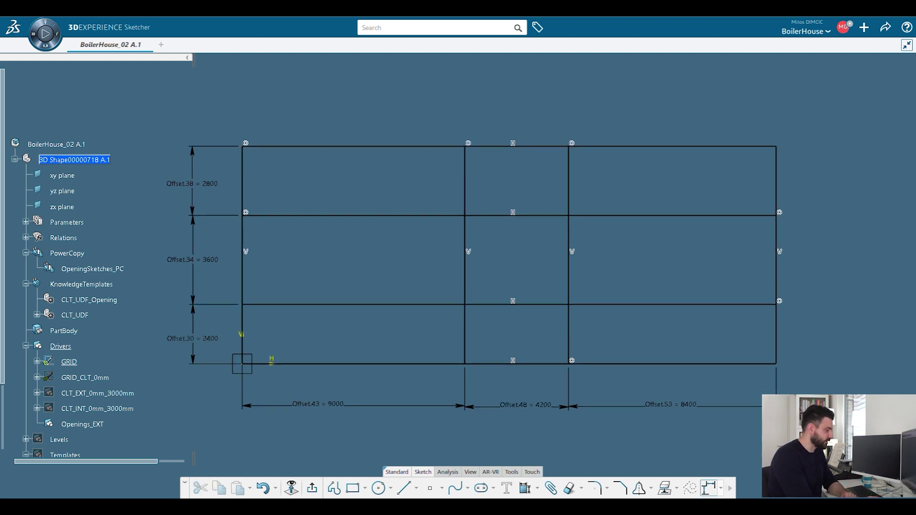
- Exit the GRID sketch and deselect it in the 3D model
left_click(312, 488)
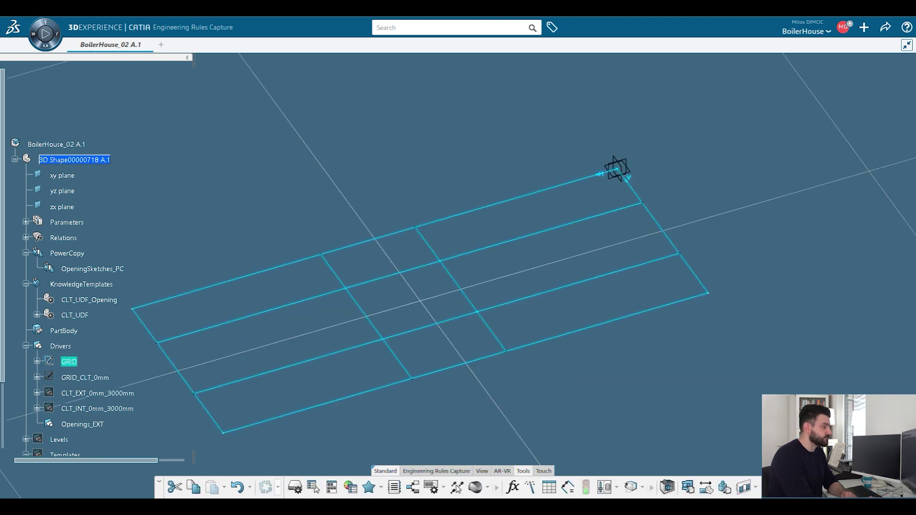
middle_click_drag(506, 410, 545, 363)
left_click(546, 363)
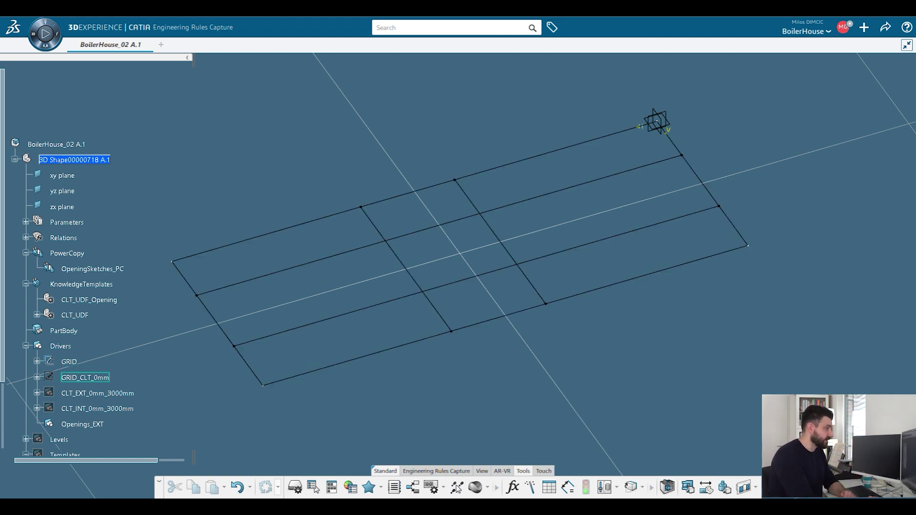
- Show the hidden GRID_CLT_0mm sketch over the main grid
left_click(85, 377)
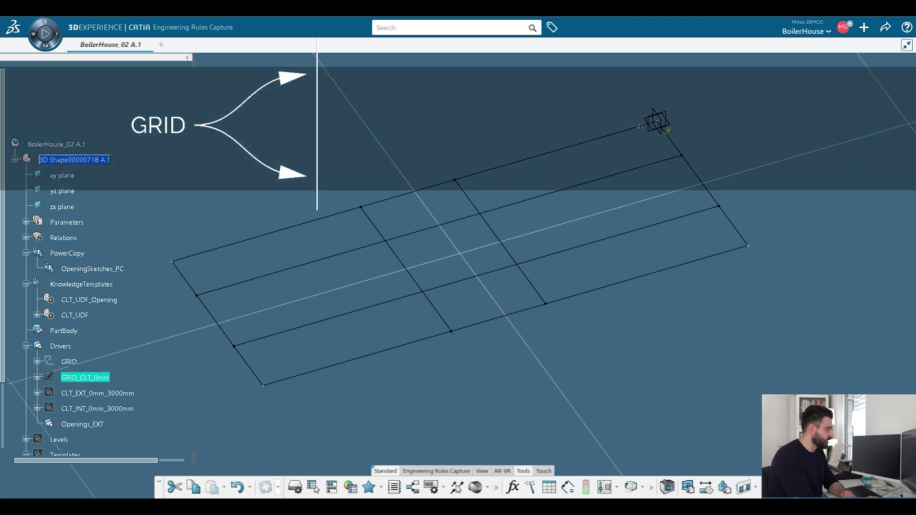
key("space")
middle_click_drag(458, 286, 478, 255)
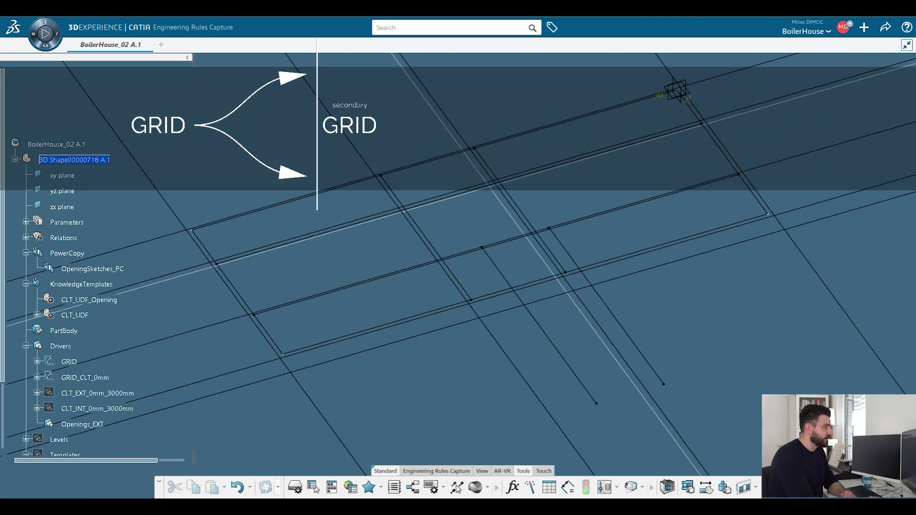
- Open the GRID_CLT_0mm sketch for editing to examine its offsets from the main grid
left_click(85, 377)
double_click(85, 377)
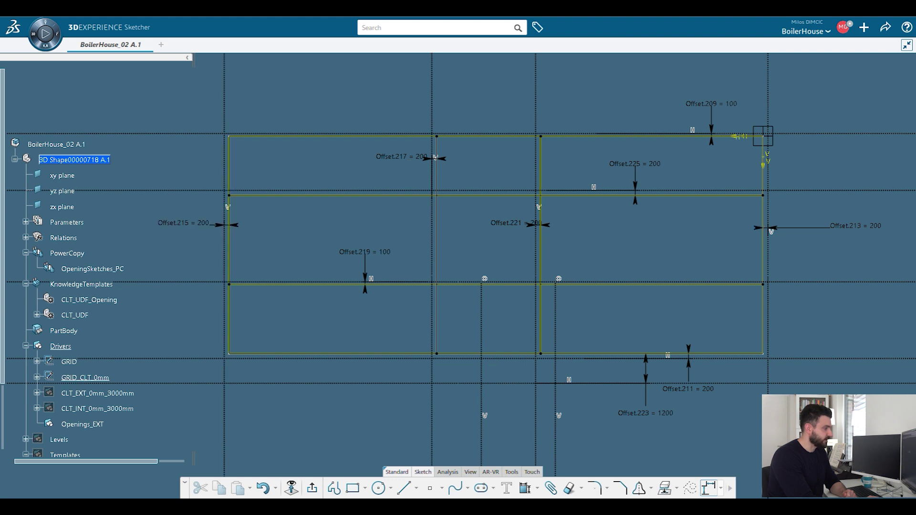
middle_click_drag(225, 225, 266, 231)
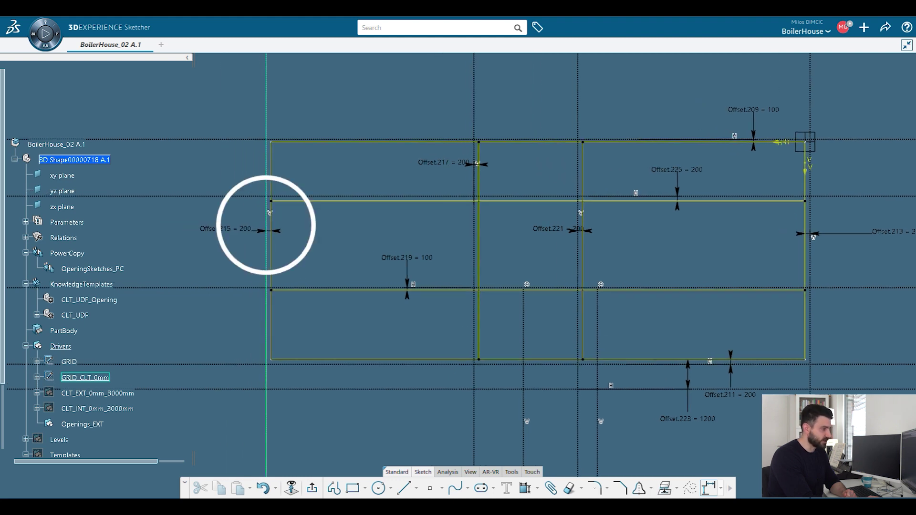
- Set the Offset.215 constraint of the leftmost secondary grid line to 1200, and return it to 200
left_click(267, 230)
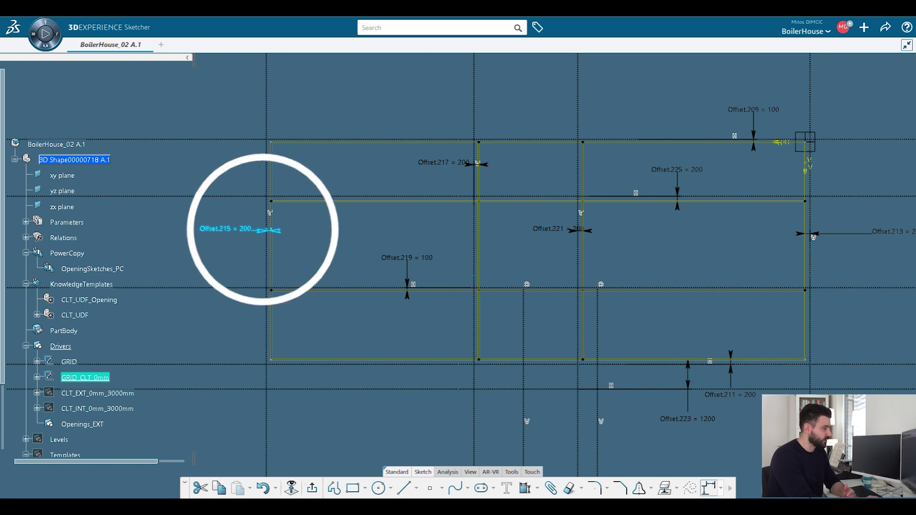
type("1200")
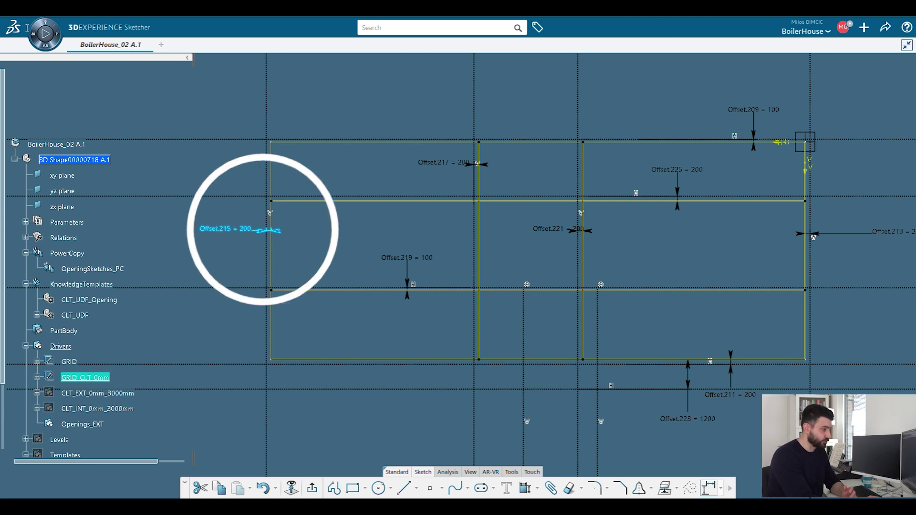
key("Return")
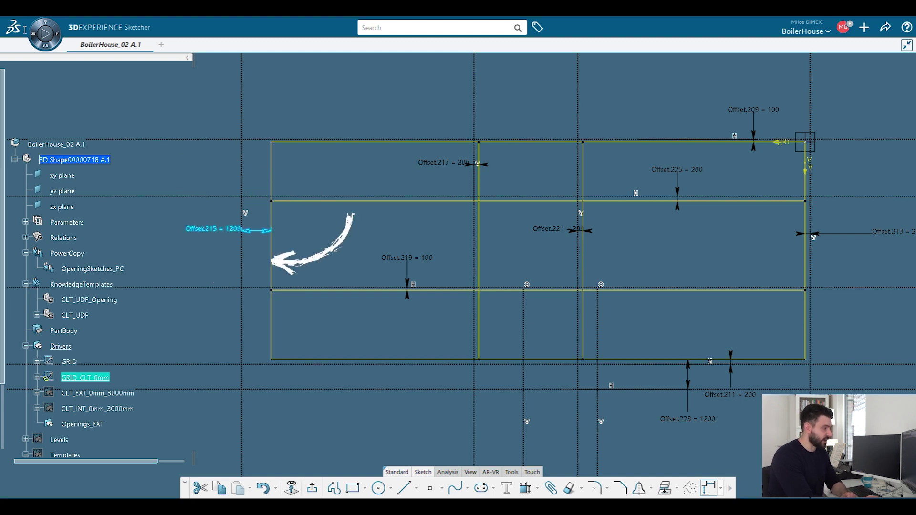
type("200")
key("Return")
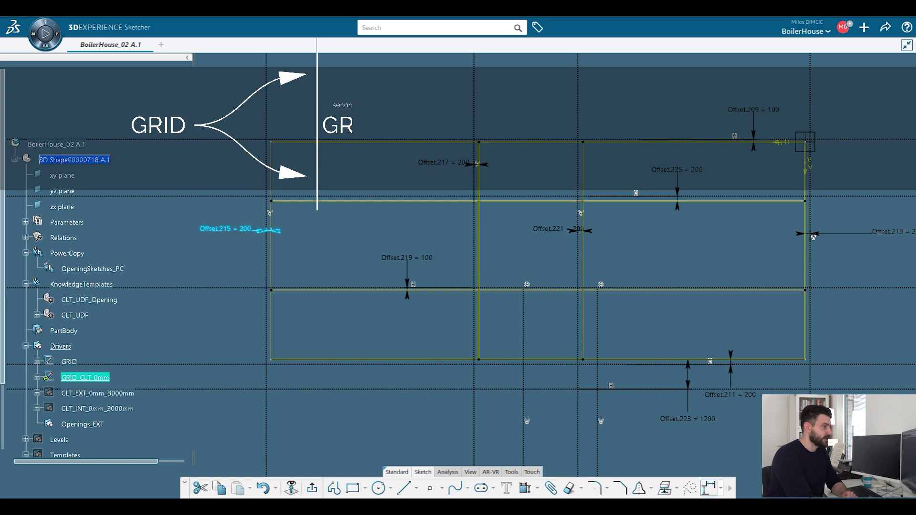
- Deselect the offset constraint and exit the GRID_CLT_0mm sketch
key("Escape")
scroll(95, 263, "down", 5)
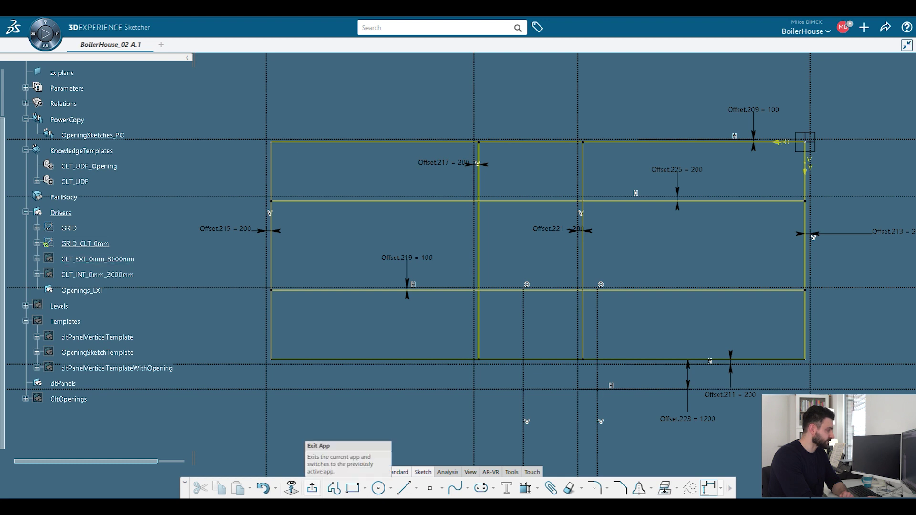
left_click(312, 488)
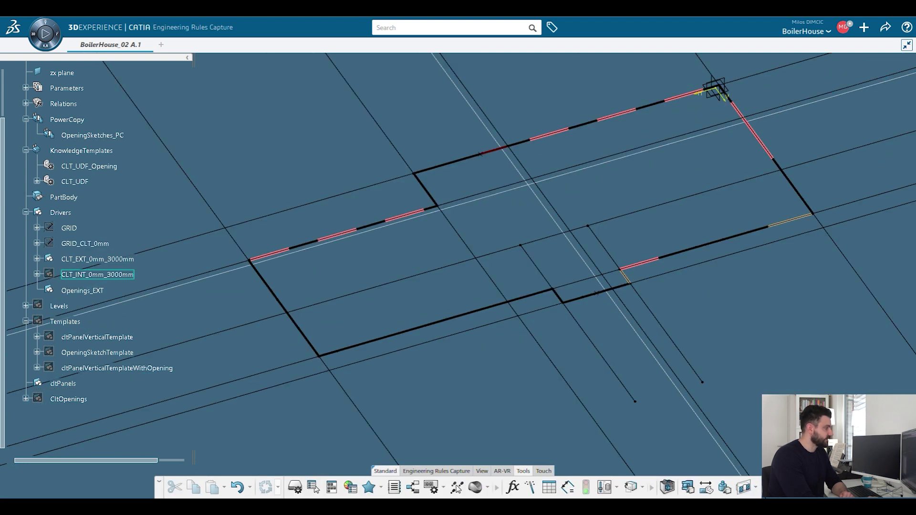
- Expand CLT_EXT_0mm_3000mm and open its CLT_0mm_EXT sketch for editing
left_click(90, 259)
left_click(37, 259)
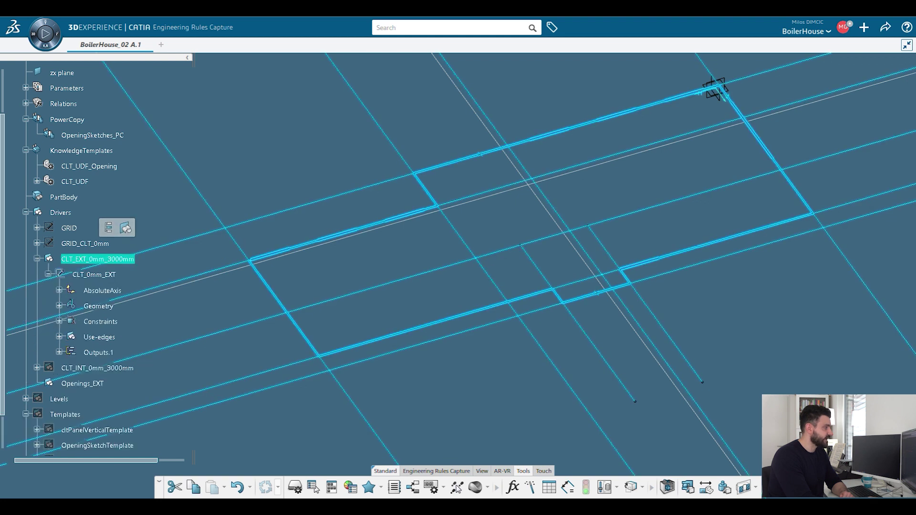
double_click(94, 275)
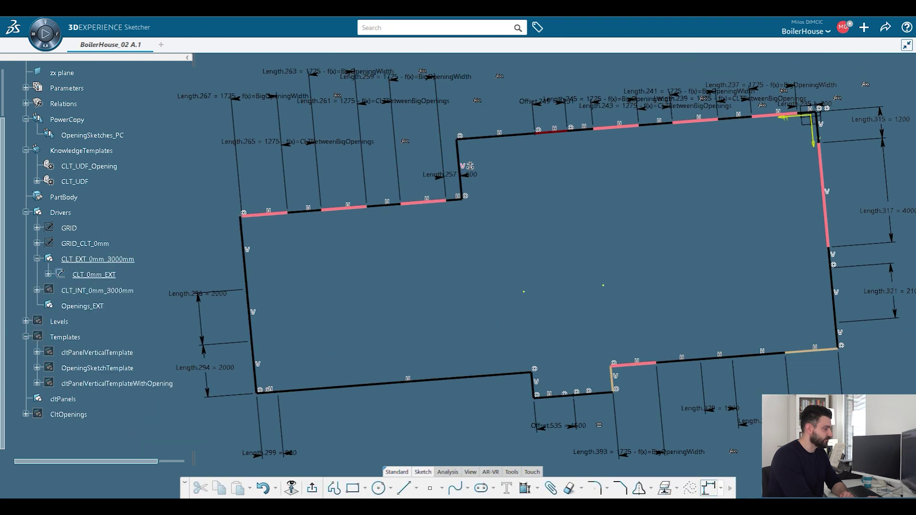
mouse_move(477, 258)
middle_mouse_down()
mouse_move(401, 261)
mouse_move(421, 242)
middle_mouse_up()
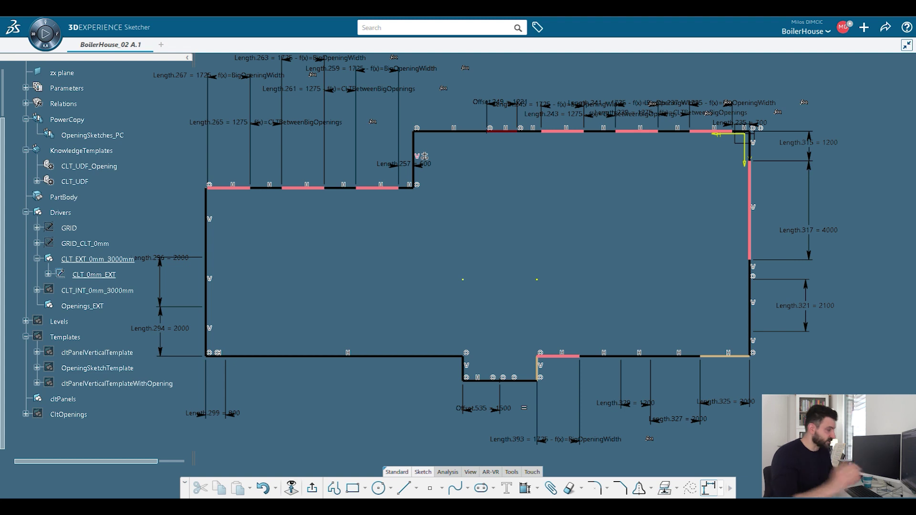
- Show GRID_CLT_0mm behind the exterior wall outline to compare their alignment, and hide it again
left_click(86, 244)
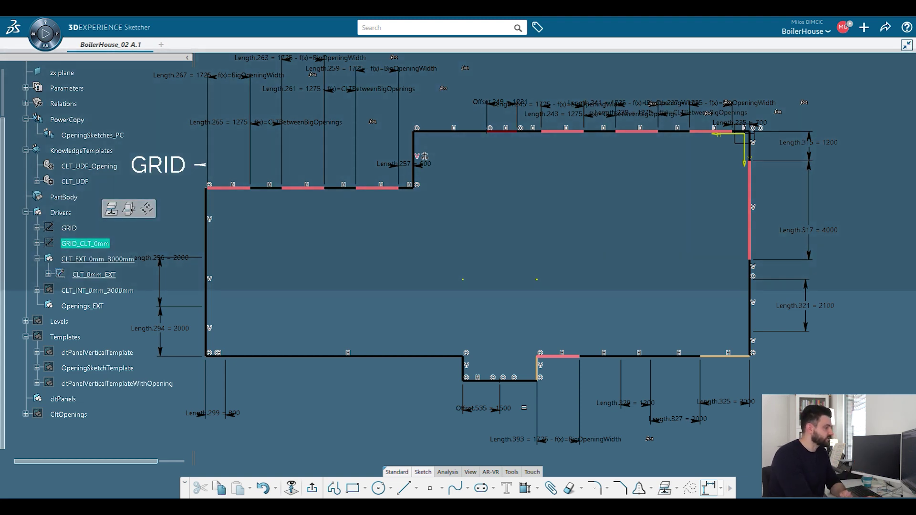
key("space")
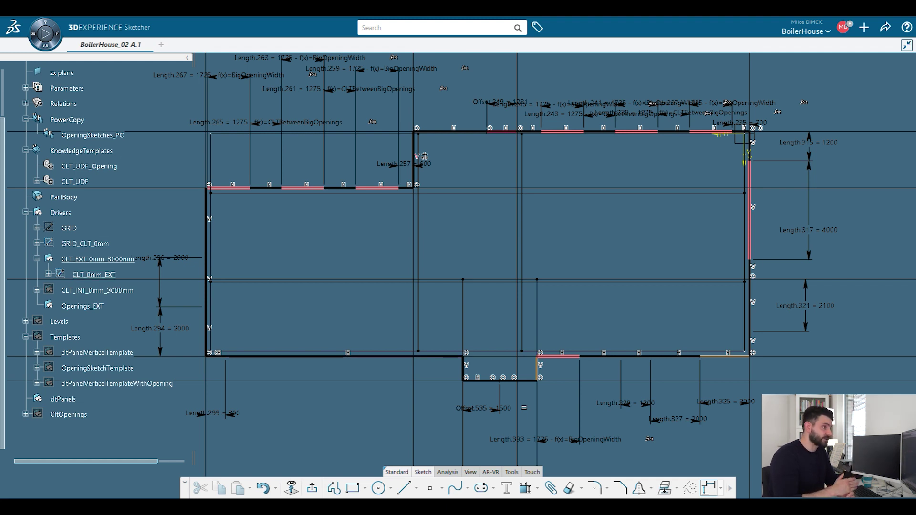
left_click(85, 244)
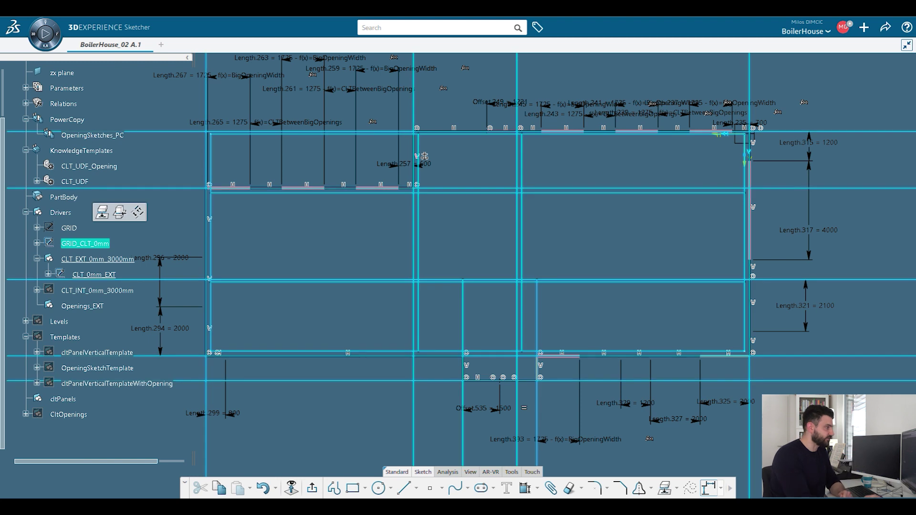
key("space")
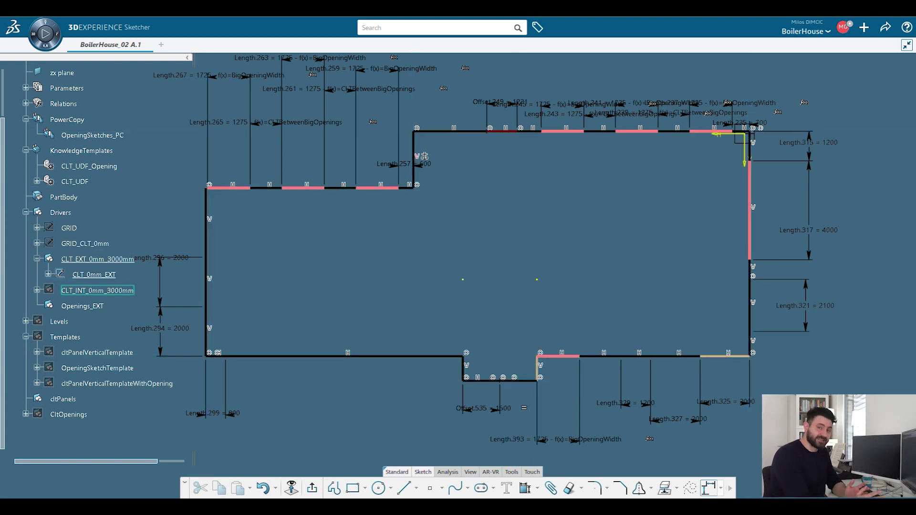
- Select the three line segments of the leftmost exterior wall one by one to examine the panel division
middle_click_drag(305, 272, 320, 302)
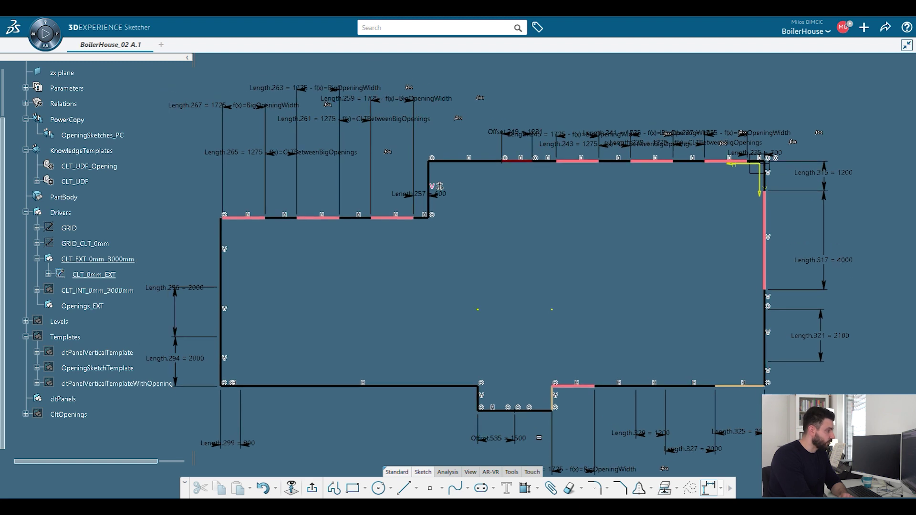
left_click(221, 249)
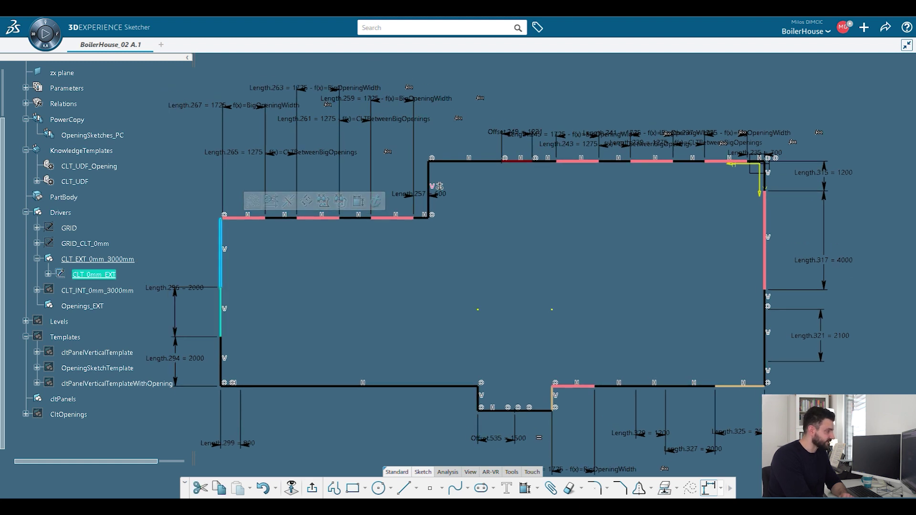
left_click(220, 308)
left_click(221, 361)
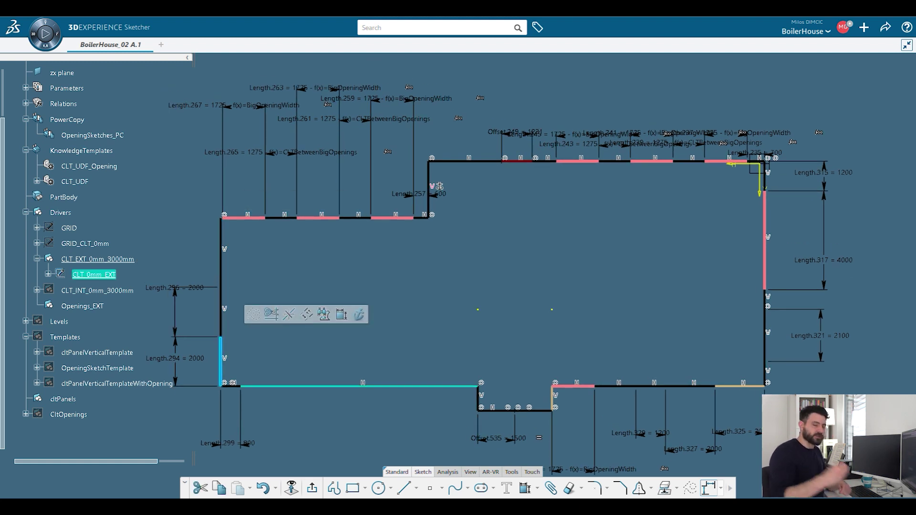
- Select the long lower wall line and successive segments of the upper-left wall to examine their division, and exit the CLT_0mm_EXT sketch
left_click(262, 387)
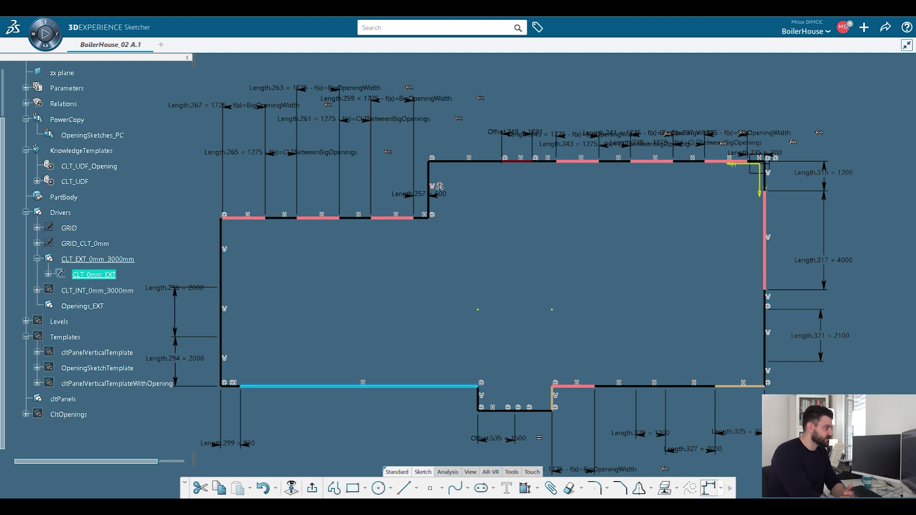
left_click(257, 218)
left_click(279, 218)
left_click(318, 218)
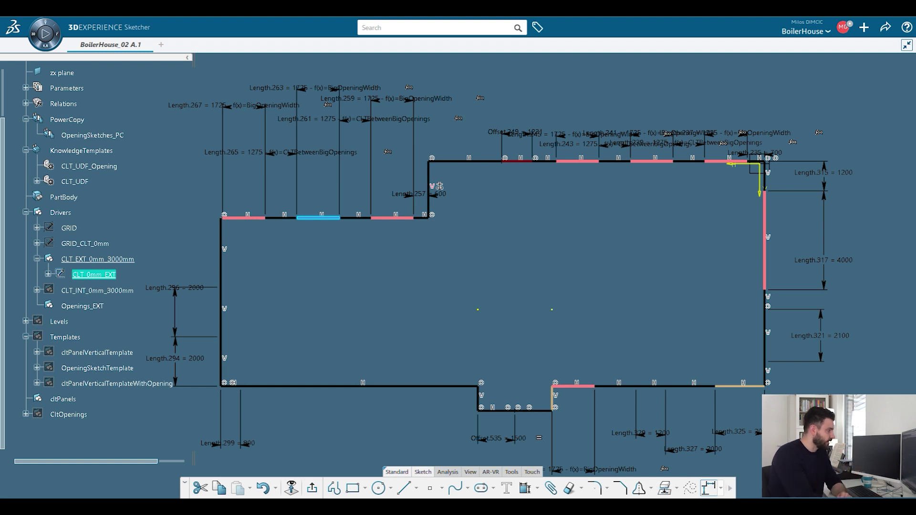
left_click(312, 488)
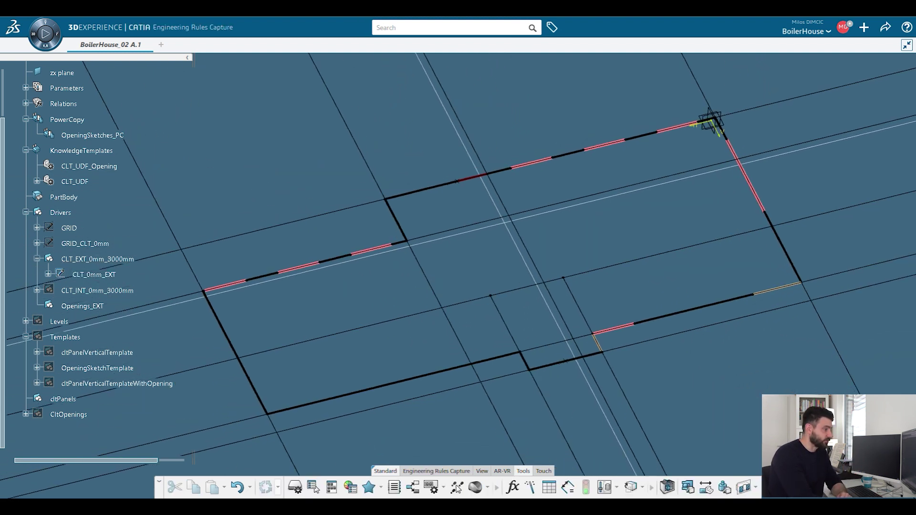
- Show the CLT_INT_0mm_3000mm interior wall lines together with the exterior outline and examine the layout from several angles
left_click(95, 291)
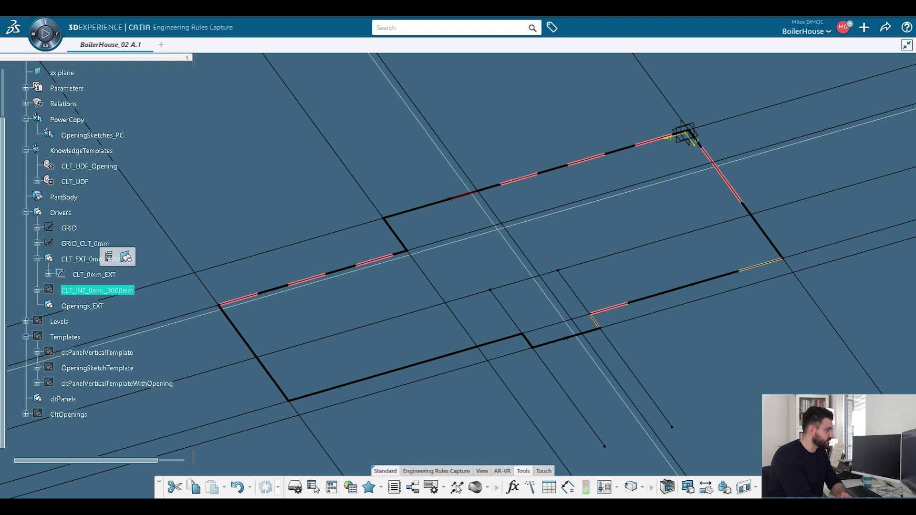
key("space")
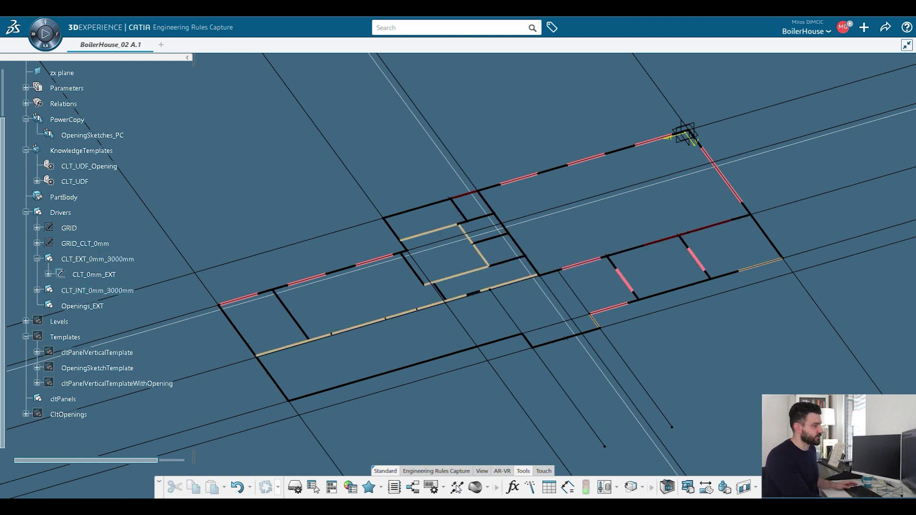
middle_click_drag(382, 277, 649, 248)
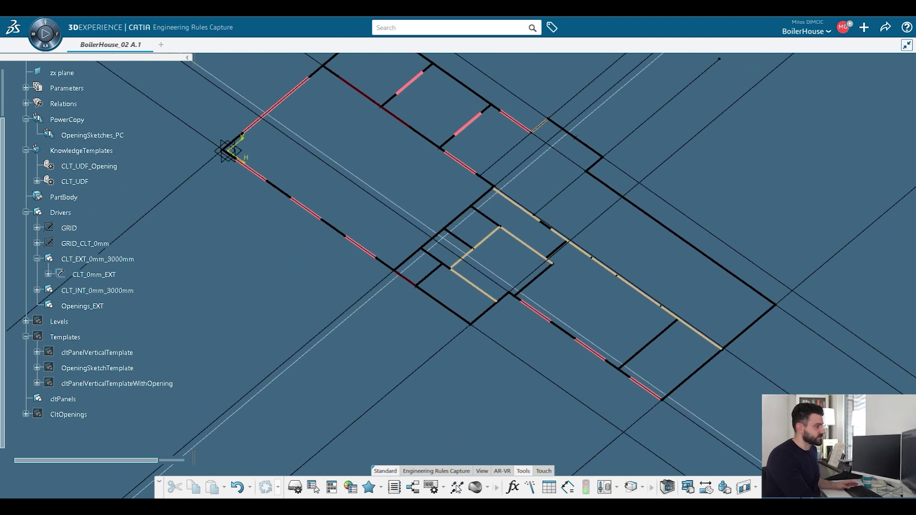
middle_click_drag(477, 249, 567, 229)
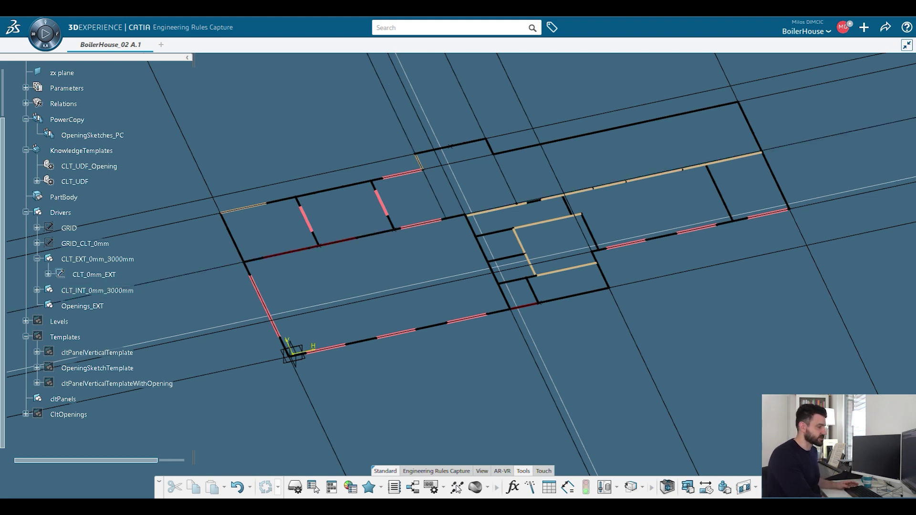
middle_click_drag(477, 249, 545, 243)
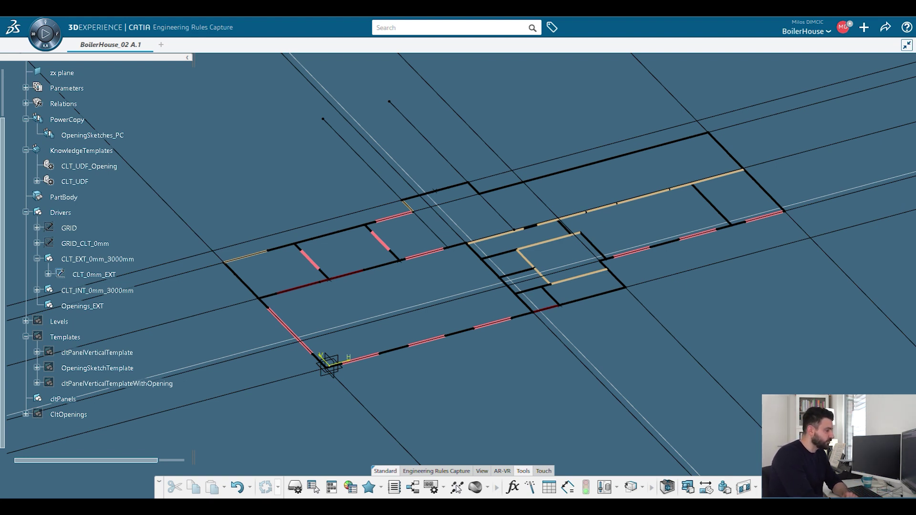
- Collapse CLT_EXT_0mm_3000mm, show the Templates set with its cltPanelVerticalTemplate, and expand that template
left_click(37, 259)
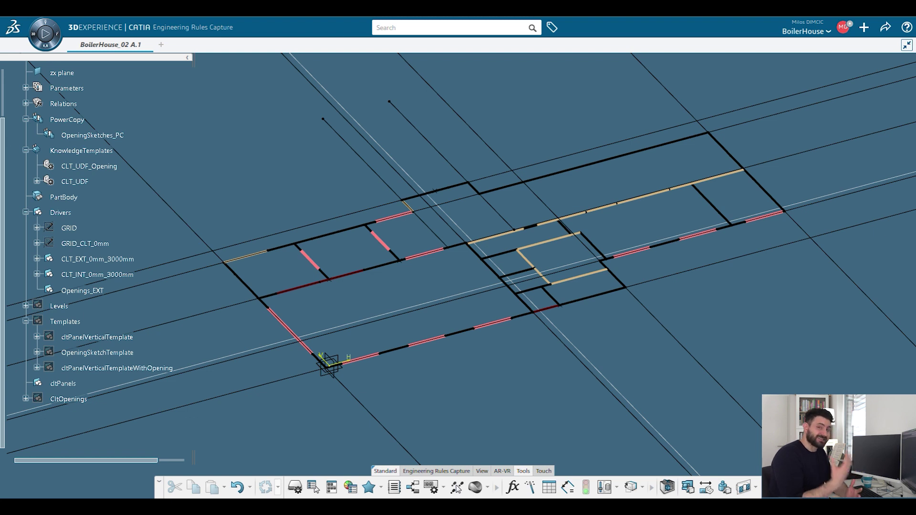
left_click(65, 321)
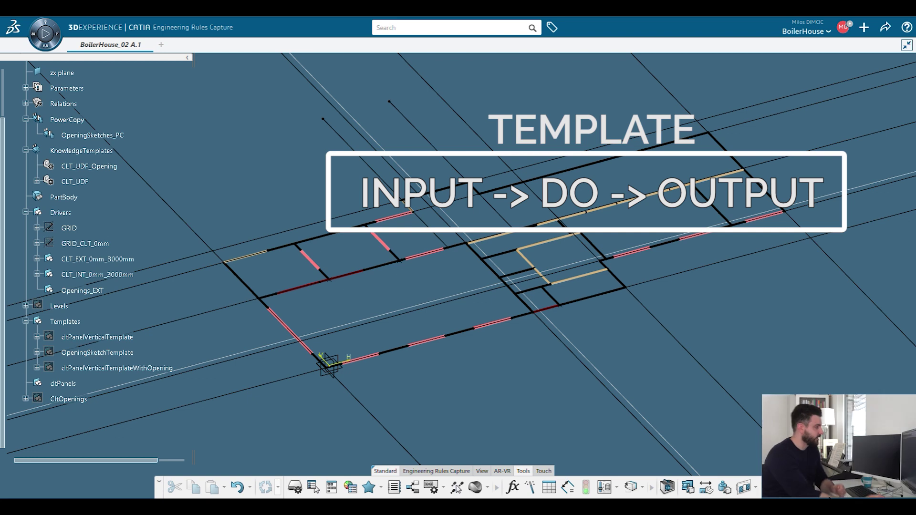
left_click(91, 337)
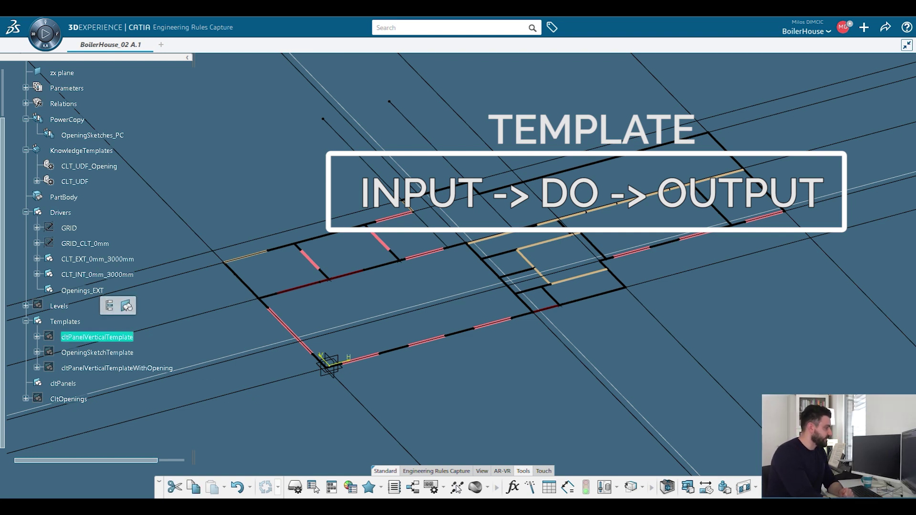
key("space")
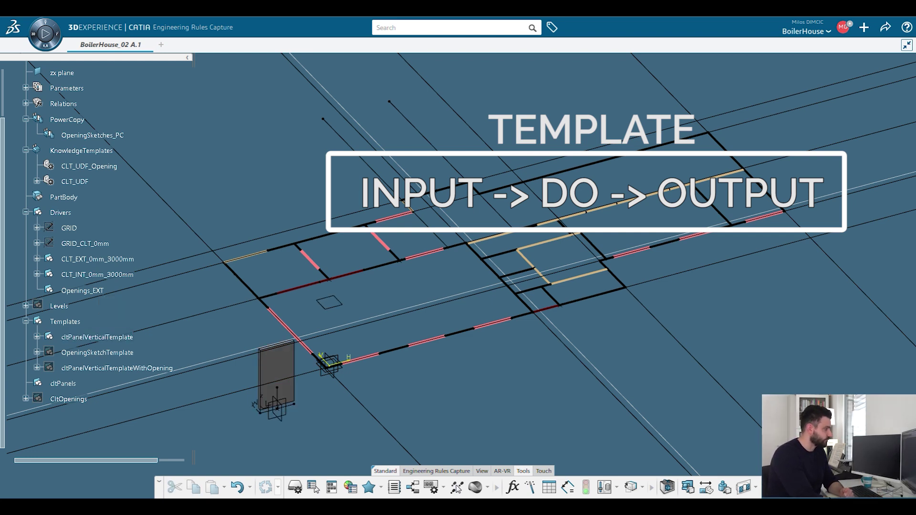
middle_click_drag(362, 334, 379, 253)
left_click(37, 337)
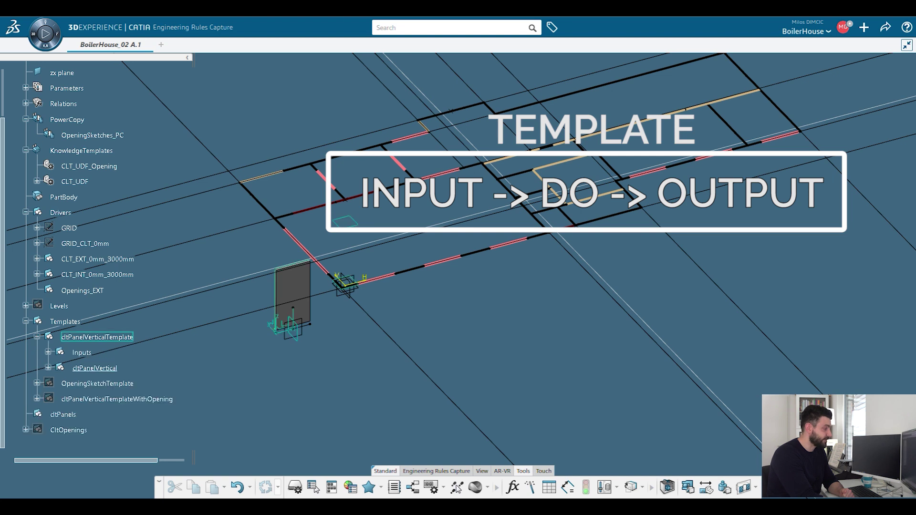
middle_click_drag(297, 329, 434, 243)
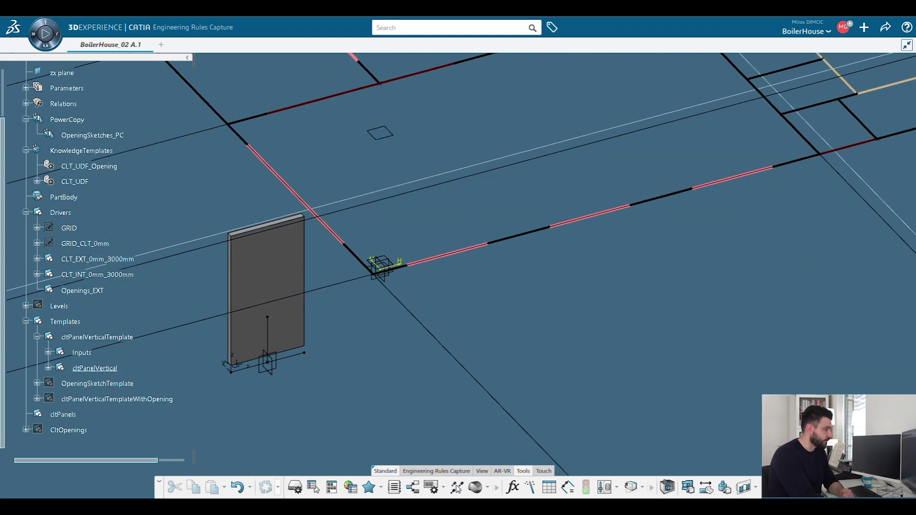
- Expand the template's Inputs and examine the panel's base line, TopPlane and BotPlane
left_click(49, 353)
middle_click_drag(275, 353, 279, 365)
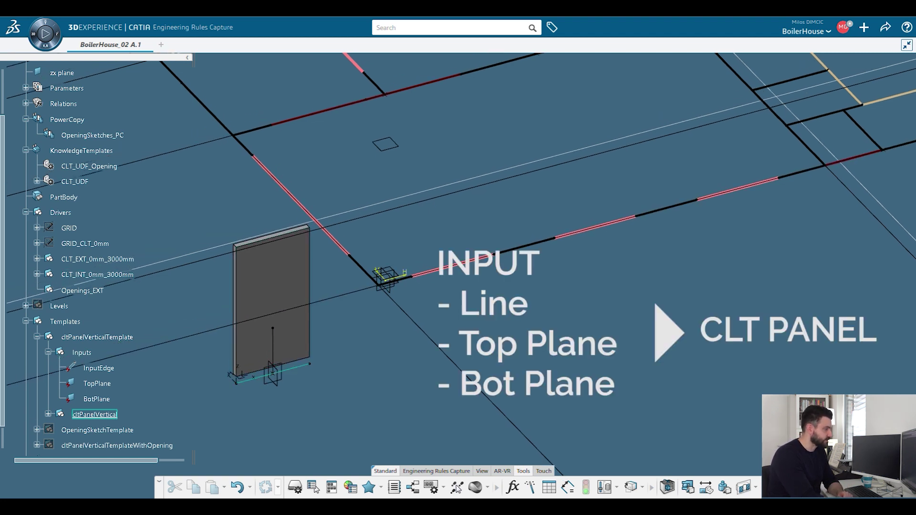
left_click(284, 371)
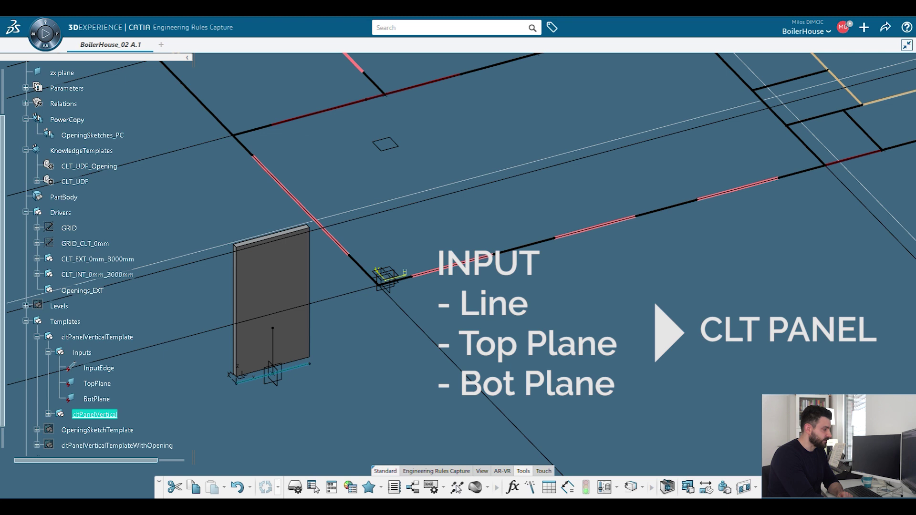
middle_click_drag(284, 370, 283, 391)
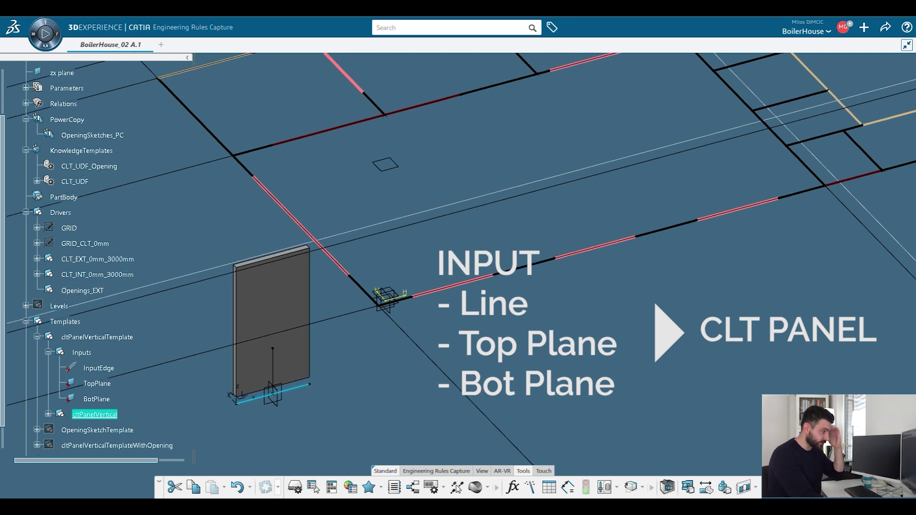
left_click(385, 166)
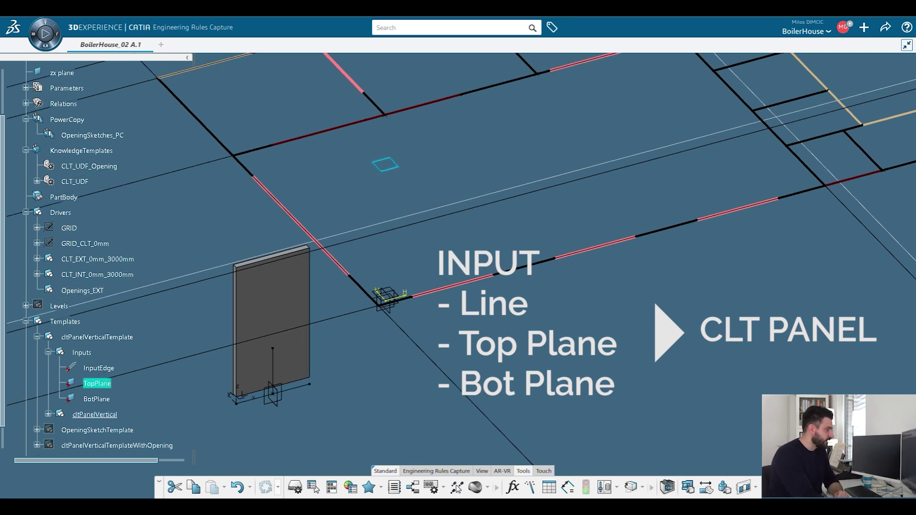
left_click(96, 399)
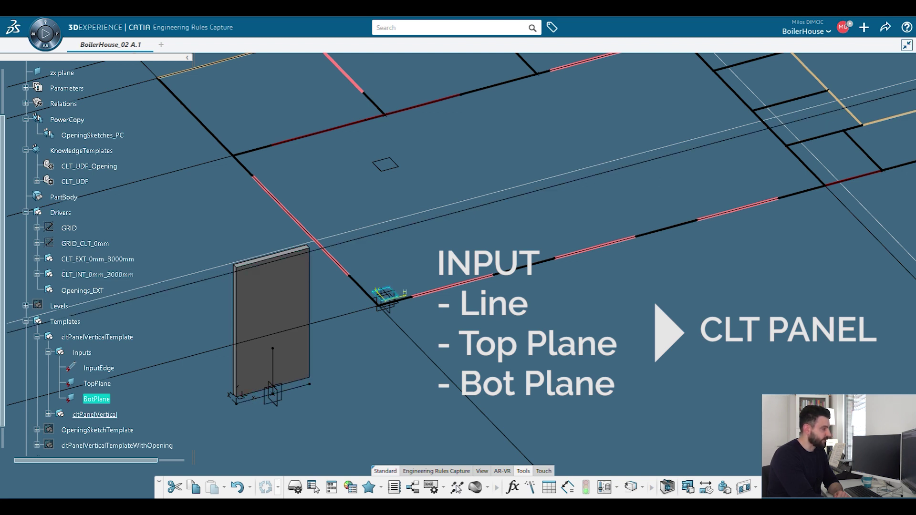
- Expand cltPanelVertical and examine its construction from InputEdge through MidPt, MidVerticalLine, Plane.4 and Plane.5 to Split.90 and cltPanelVolume
left_click(49, 414)
scroll(49, 414, "down", 1)
scroll(49, 414, "up", 1)
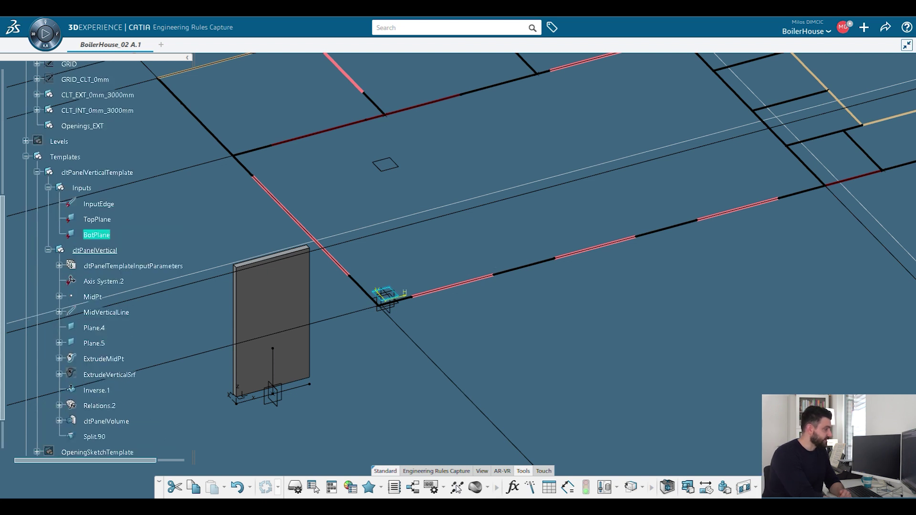
scroll(48, 414, "down", 1)
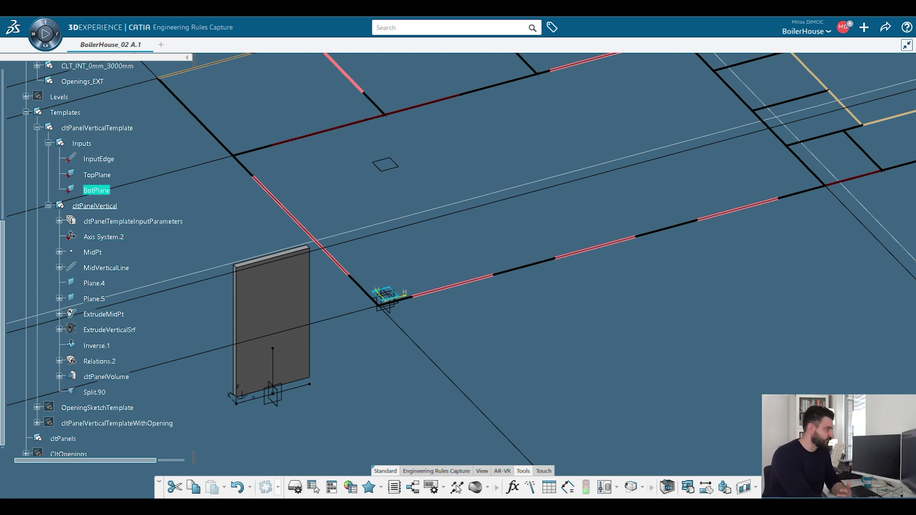
left_click(99, 159)
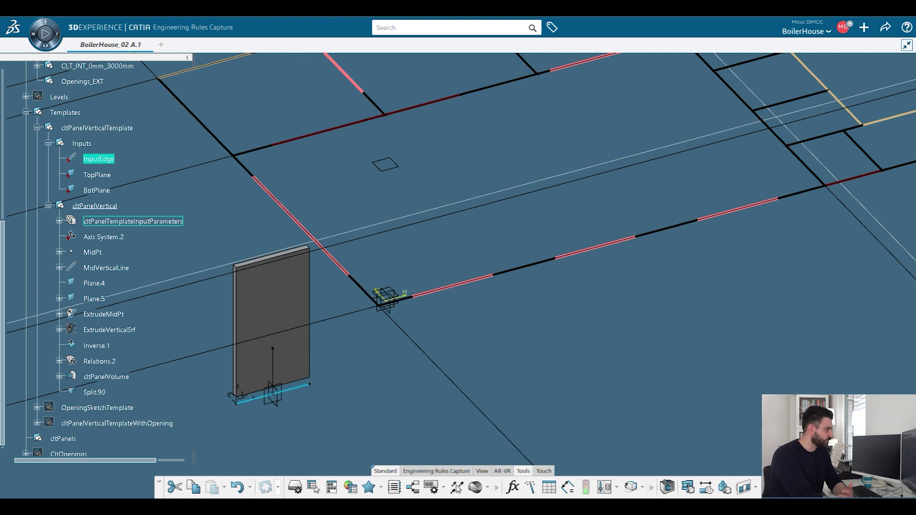
left_click(92, 252)
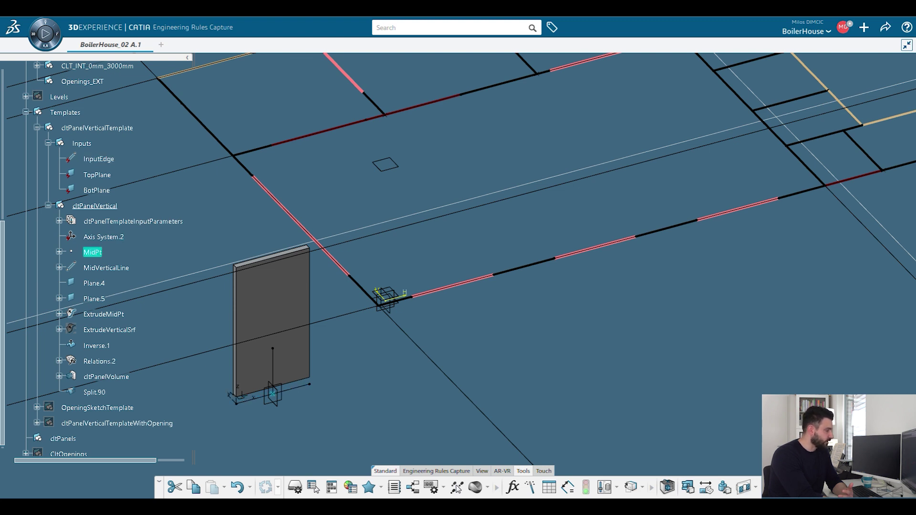
left_click(106, 268)
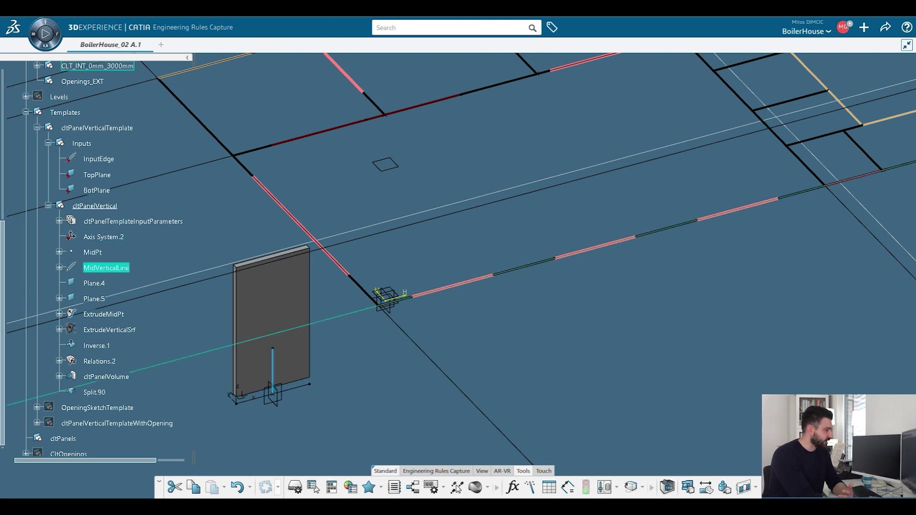
left_click(94, 284)
left_click(94, 298)
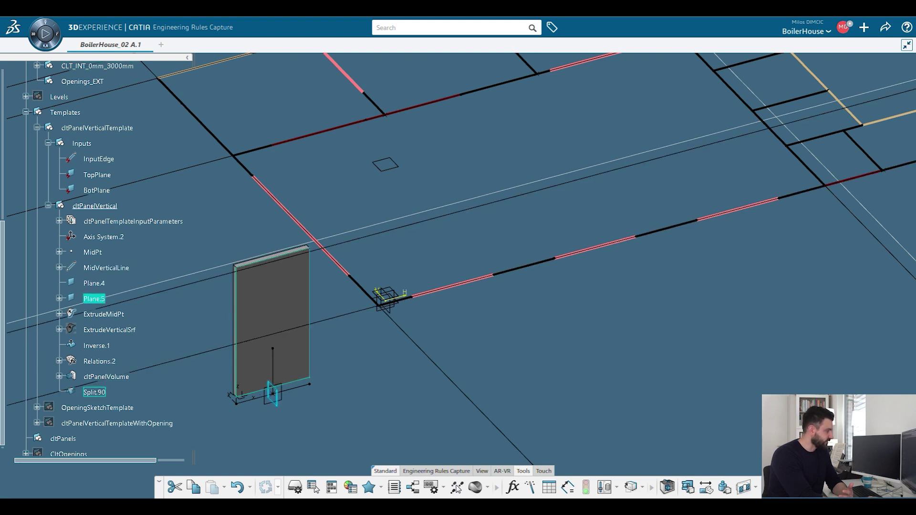
left_click(94, 392)
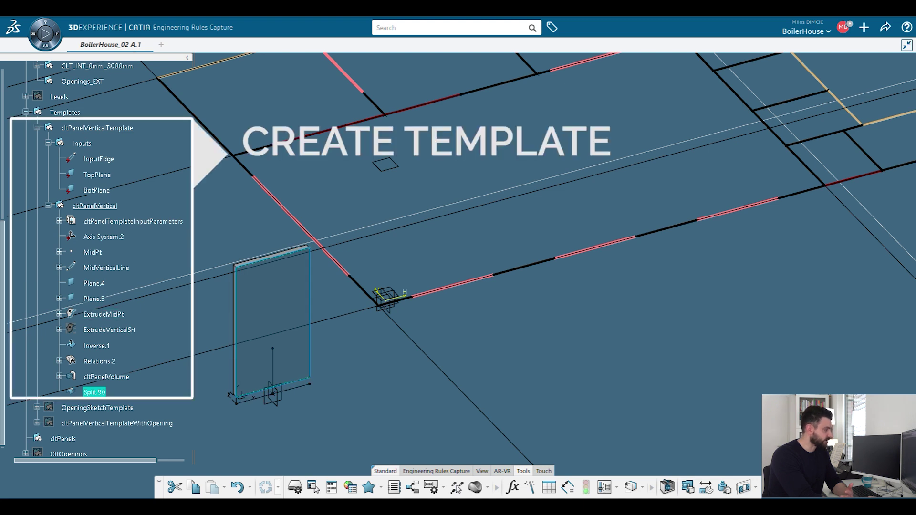
left_click(106, 377)
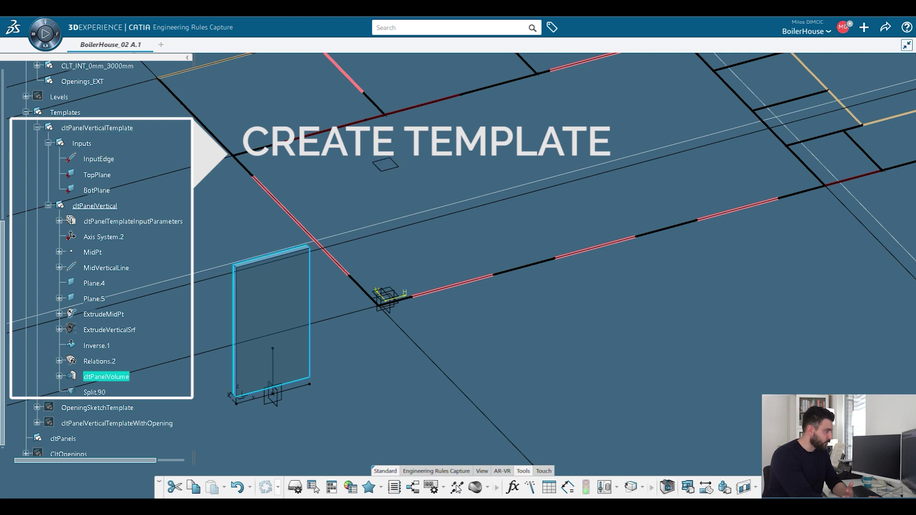
- Collapse the cltPanelVerticalTemplate branch and hide the template
scroll(95, 258, "up", 1)
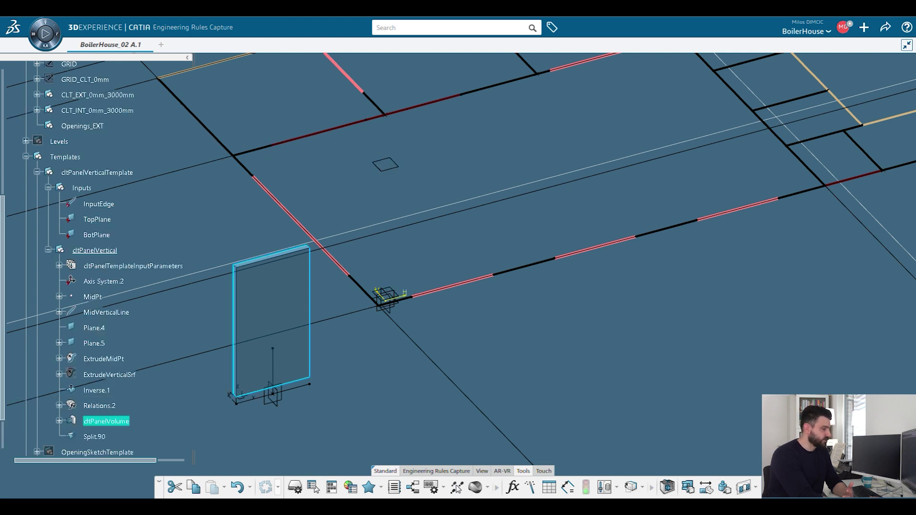
left_click(37, 172)
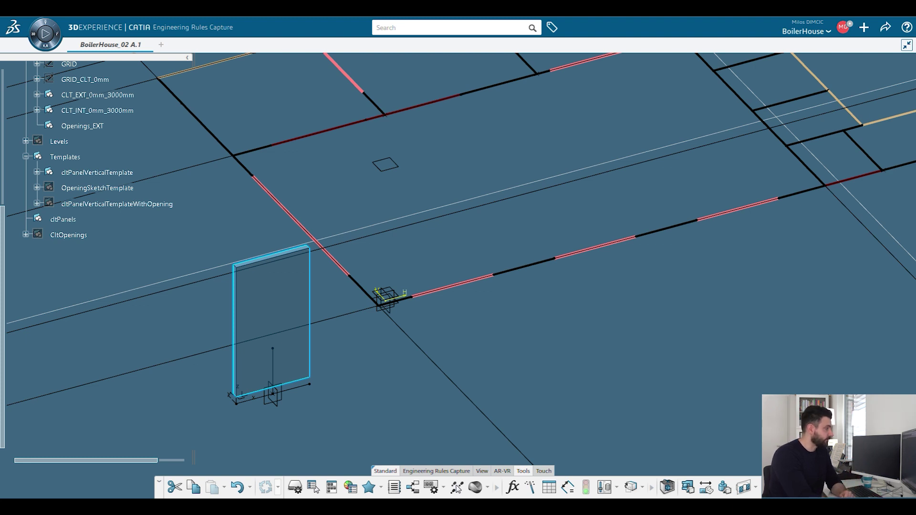
left_click(37, 172)
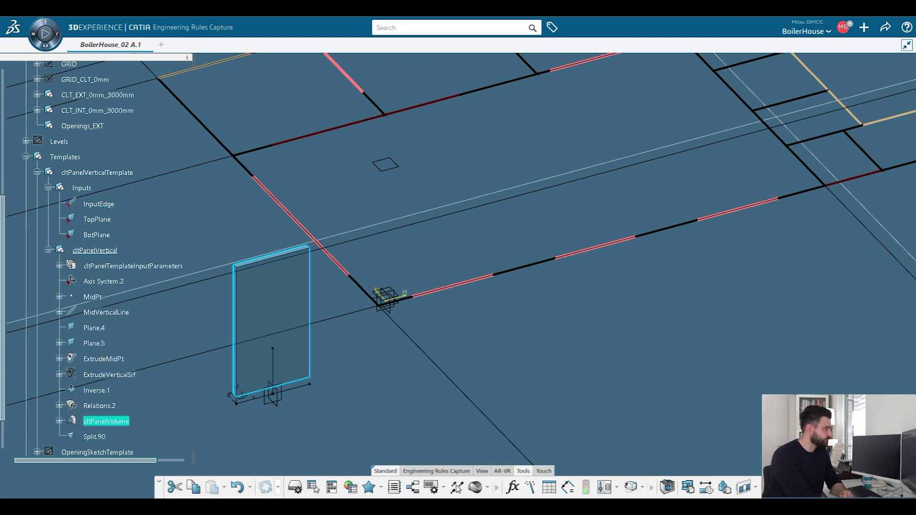
left_click(48, 188)
left_click(36, 172)
left_click(83, 172)
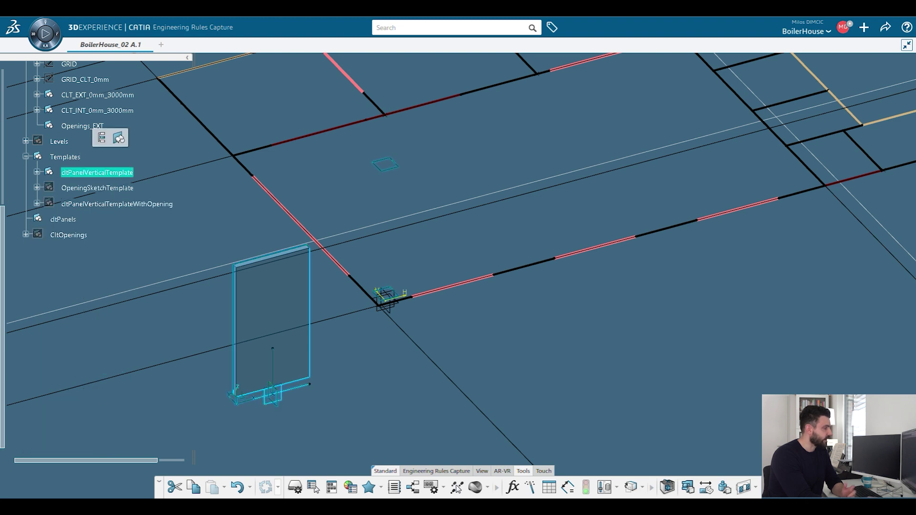
left_click(118, 138)
- Show cltPanelVerticalTemplateWithOpening and select it to examine the panel with its opening
left_click(117, 204)
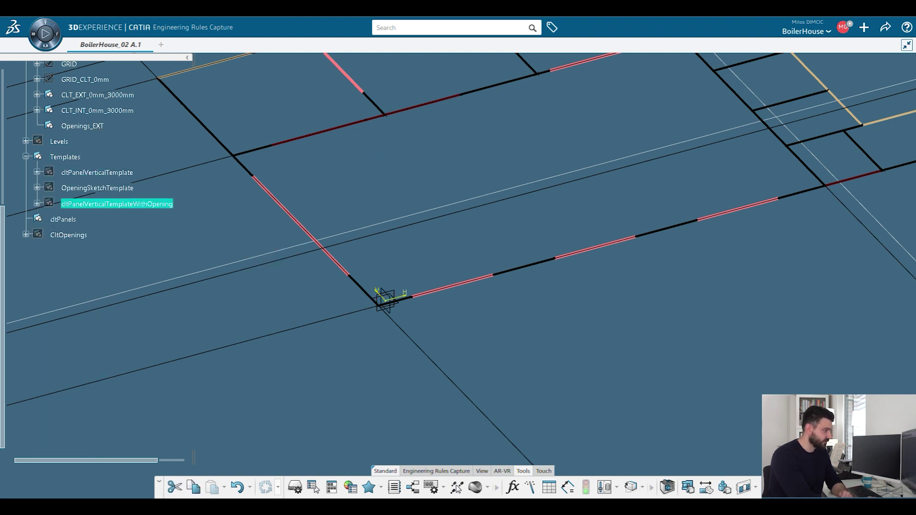
left_click(152, 169)
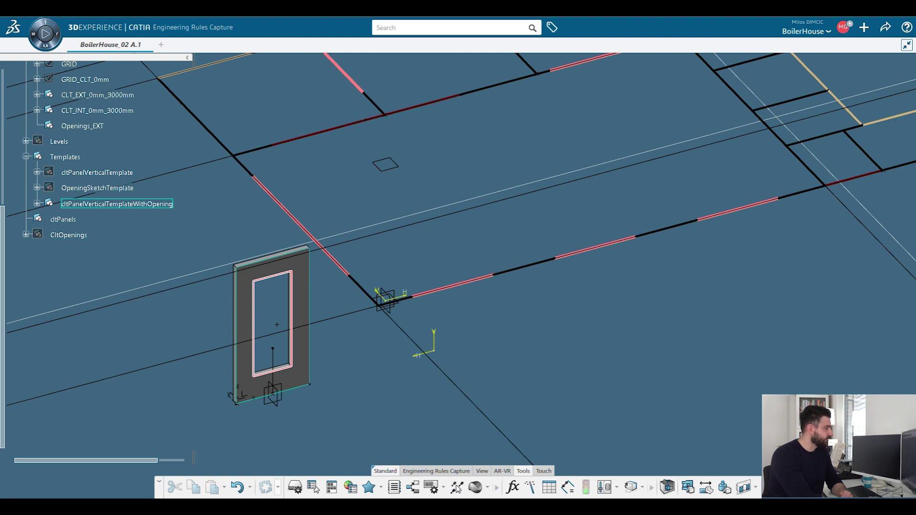
middle_click_drag(267, 382, 256, 421)
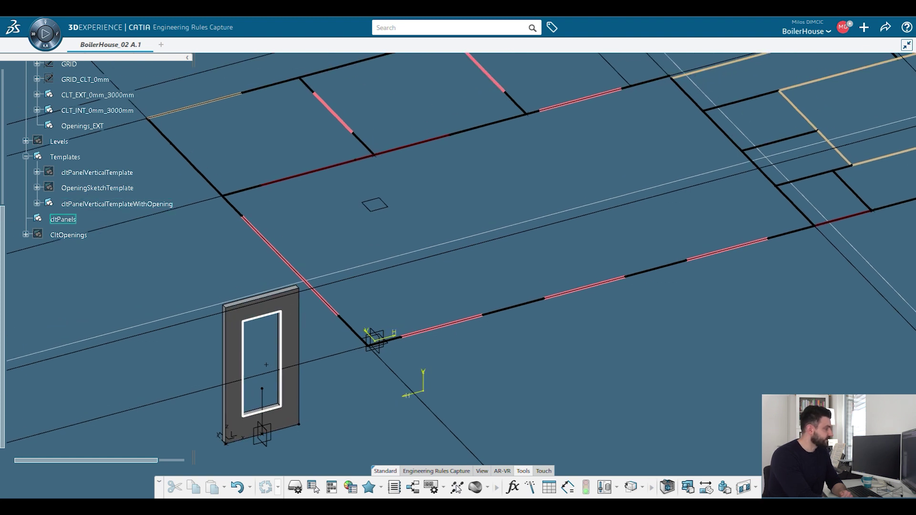
left_click(117, 203)
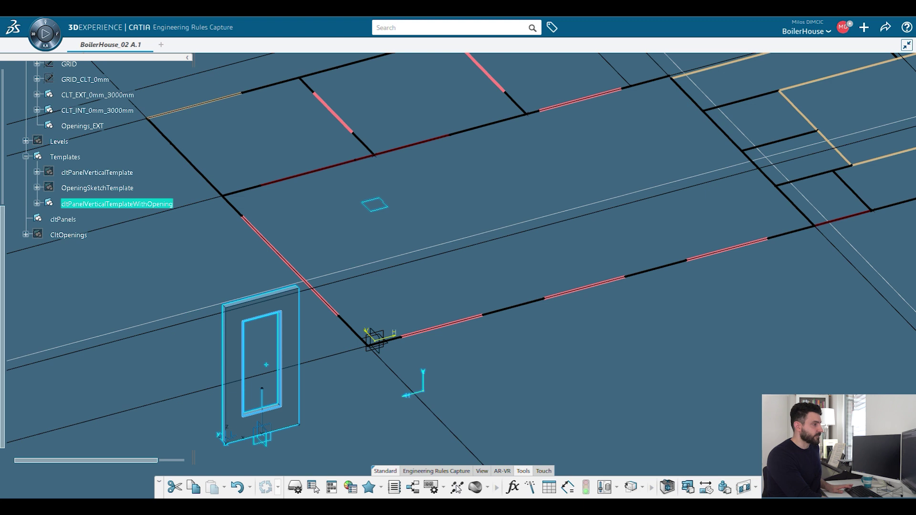
- Hide cltPanelVerticalTemplateWithOpening so only the grids and wall lines remain in the model
key("space")
middle_click_drag(334, 238, 328, 324)
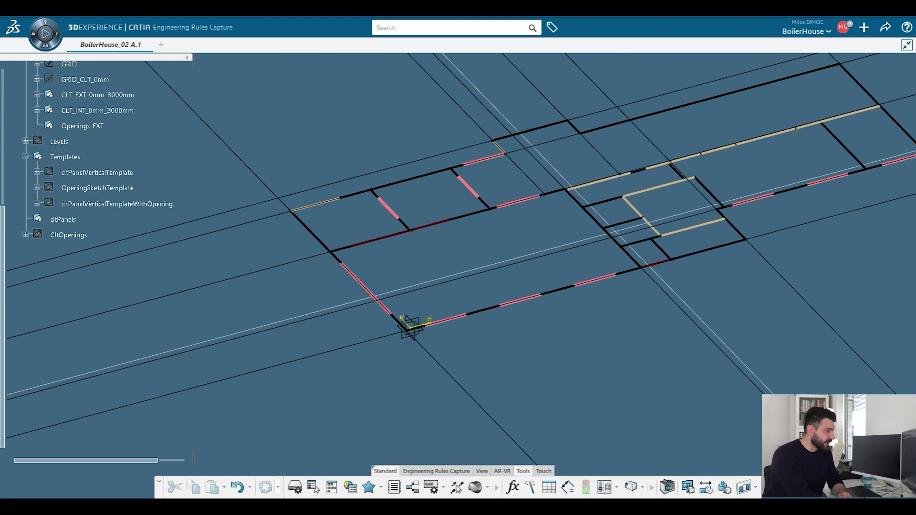
middle_click_drag(493, 247, 404, 289)
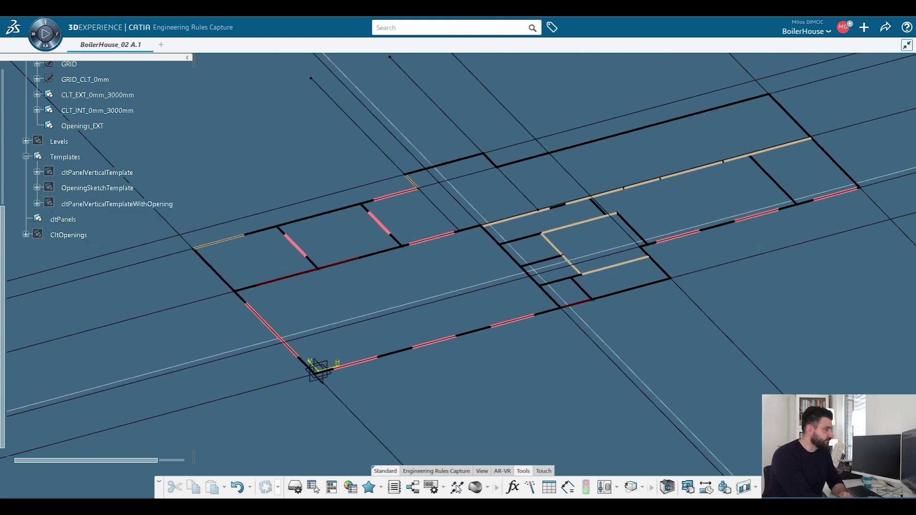
- Examine the CLT_0mm_INT outputs typed CLTpure, HasDoor and HasWindow against their wall lines, and collapse Outputs.1
left_click(311, 263)
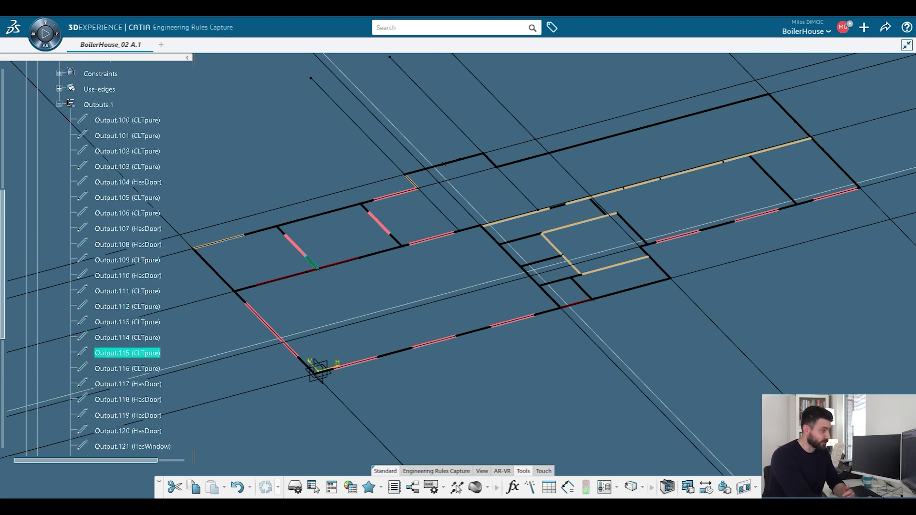
scroll(128, 334, "up", 1)
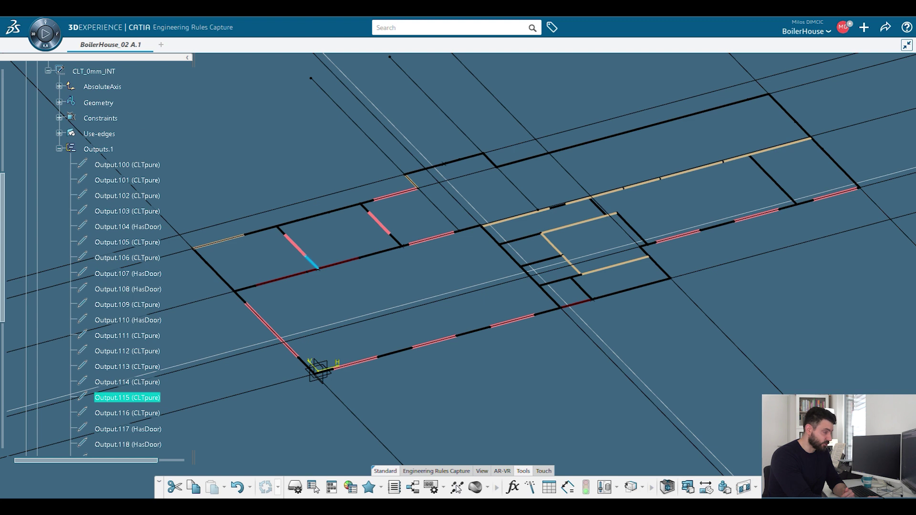
left_click(128, 320)
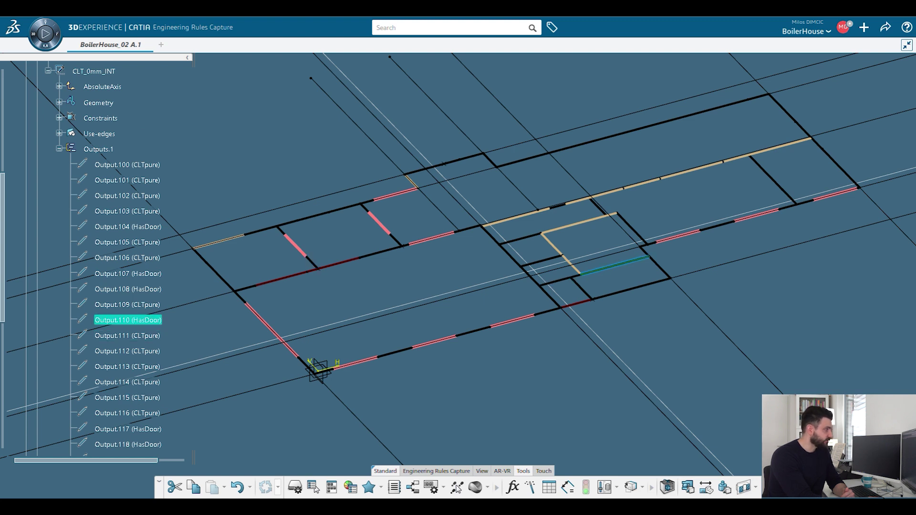
scroll(128, 274, "down", 3)
left_click(132, 358)
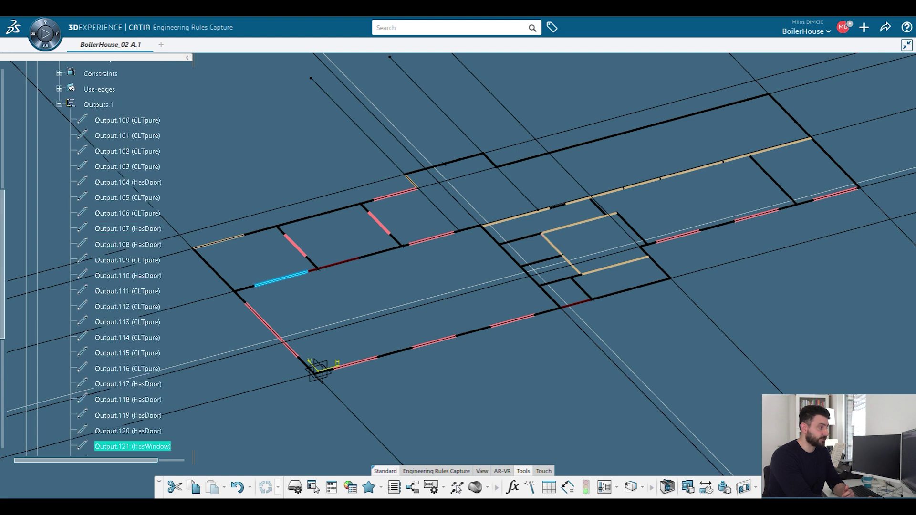
left_click(59, 104)
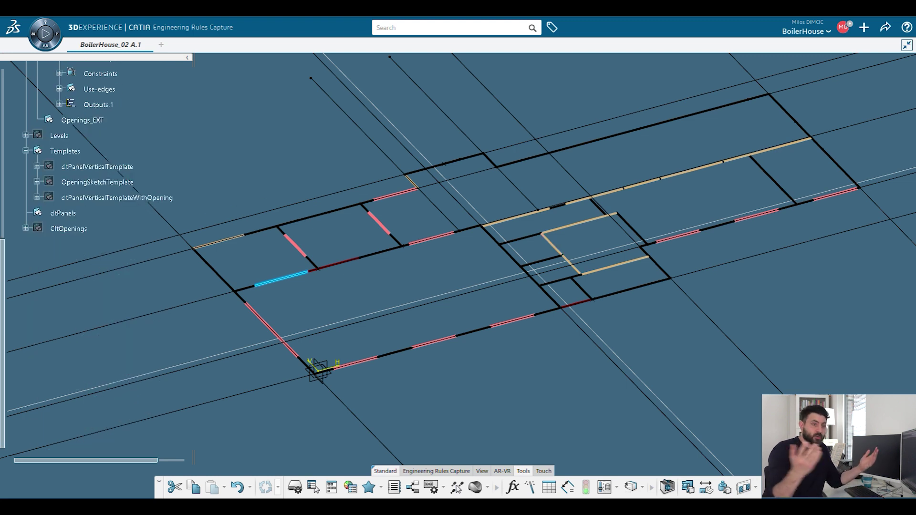
middle_click_drag(143, 186, 143, 198)
left_click(170, 239)
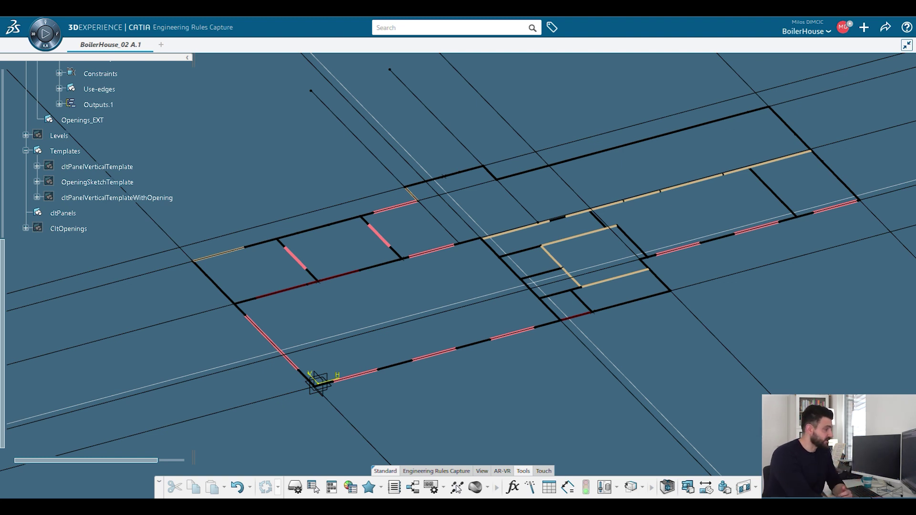
middle_click_drag(458, 257, 454, 284)
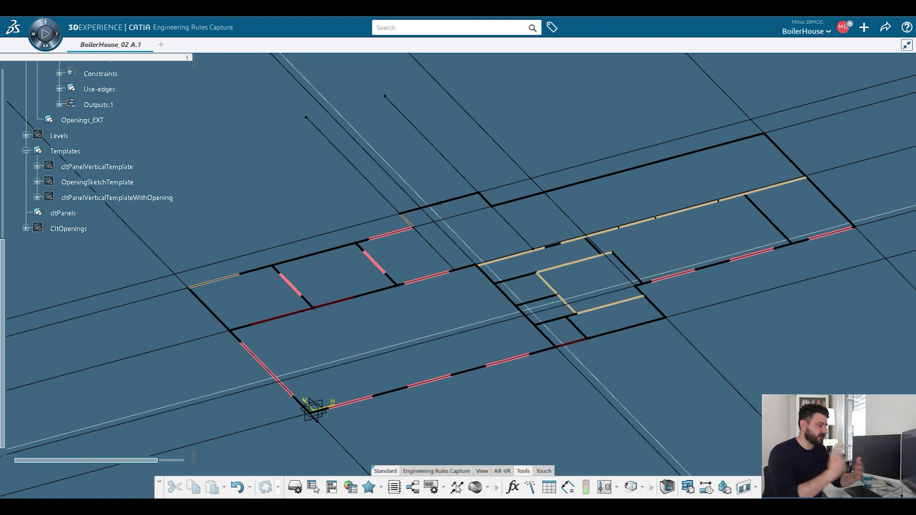
- Show the CltOpenings set and examine its opening frames alongside the exterior and interior wall lines
left_click(68, 229)
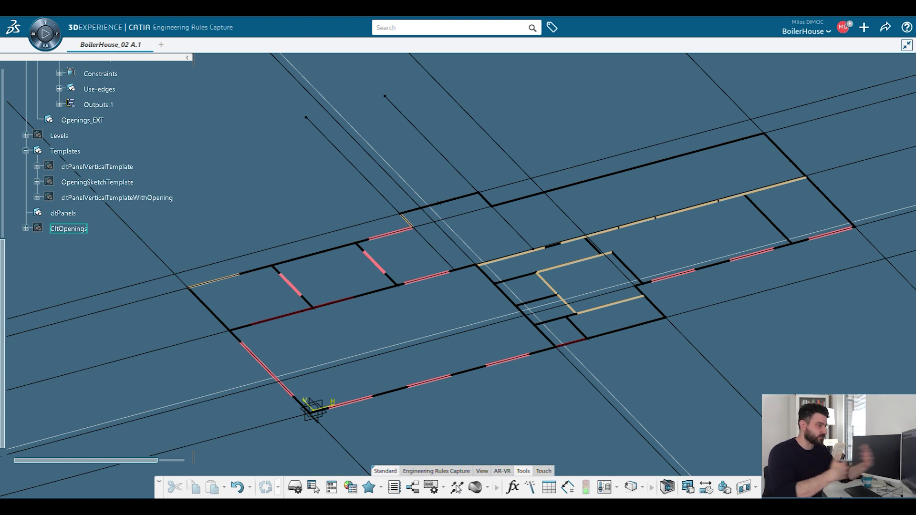
left_click(102, 196)
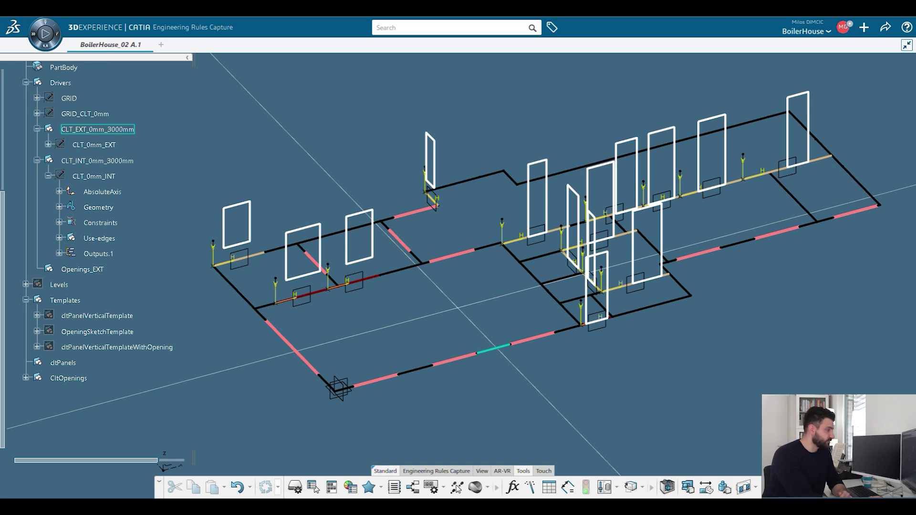
left_click(266, 305)
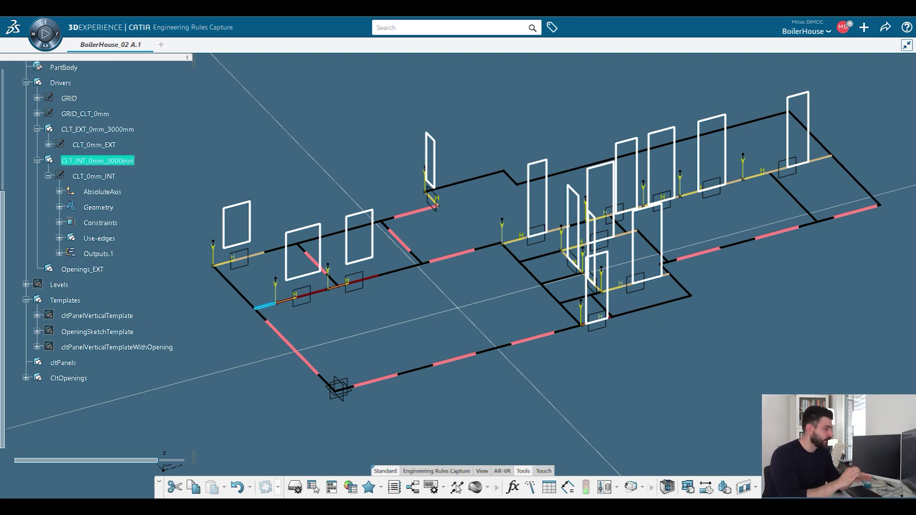
left_click(239, 260)
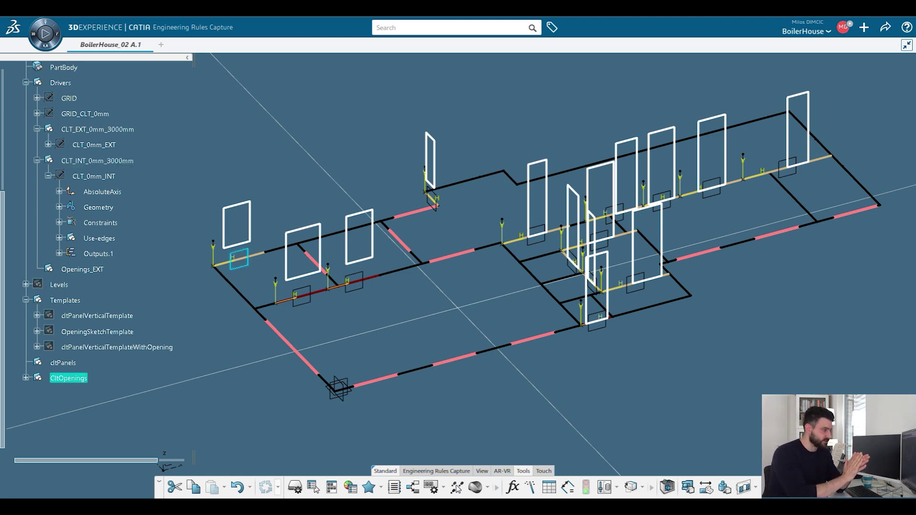
- Expand CltOpenings to examine its list of opening sketches, and collapse OpeningsSketch_12
left_click(26, 378)
scroll(88, 268, "down", 5)
left_click(37, 252)
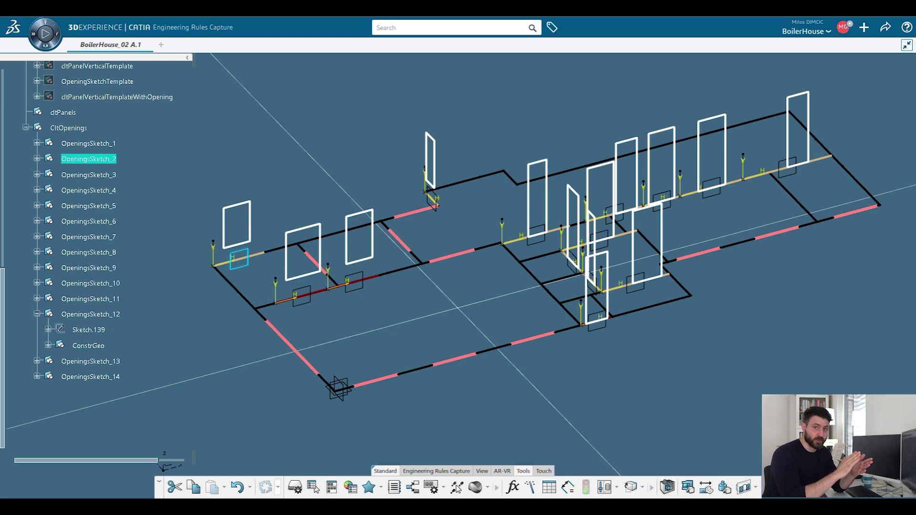
left_click(37, 314)
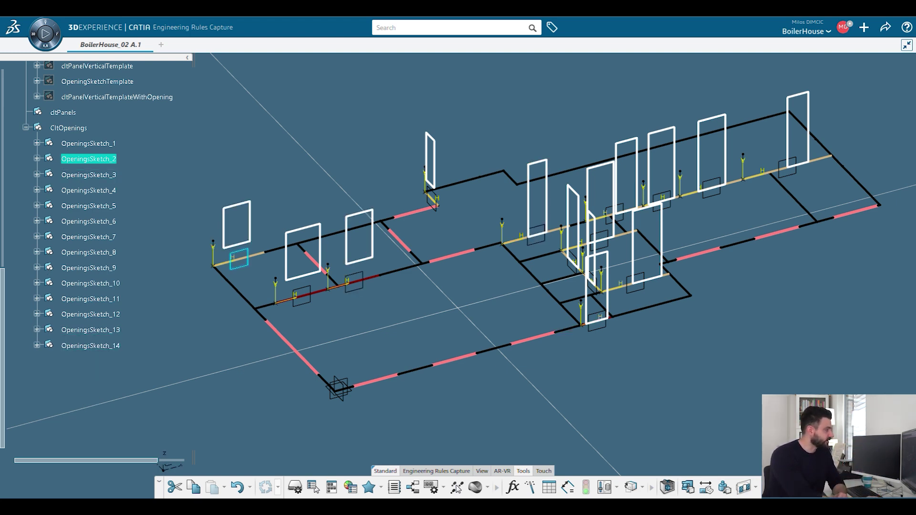
middle_click_drag(469, 256, 458, 275)
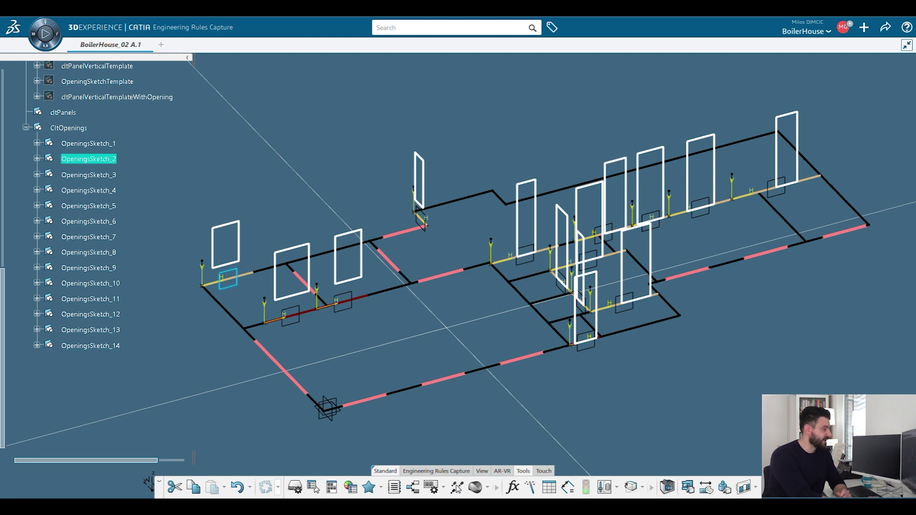
- Open Sketch.141 of OpeningsSketch_14 to examine its opening rectangle, exit the sketch and collapse CltOpenings
left_click(36, 345)
double_click(88, 361)
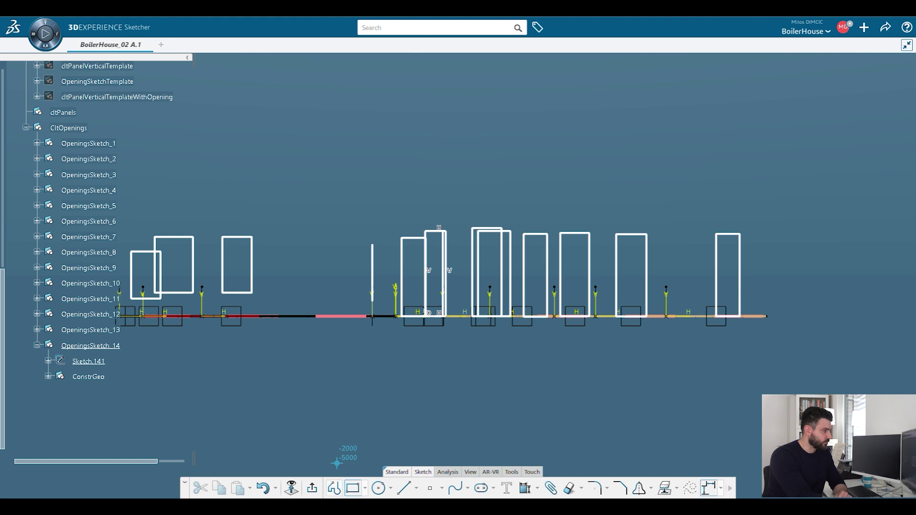
left_click(709, 487)
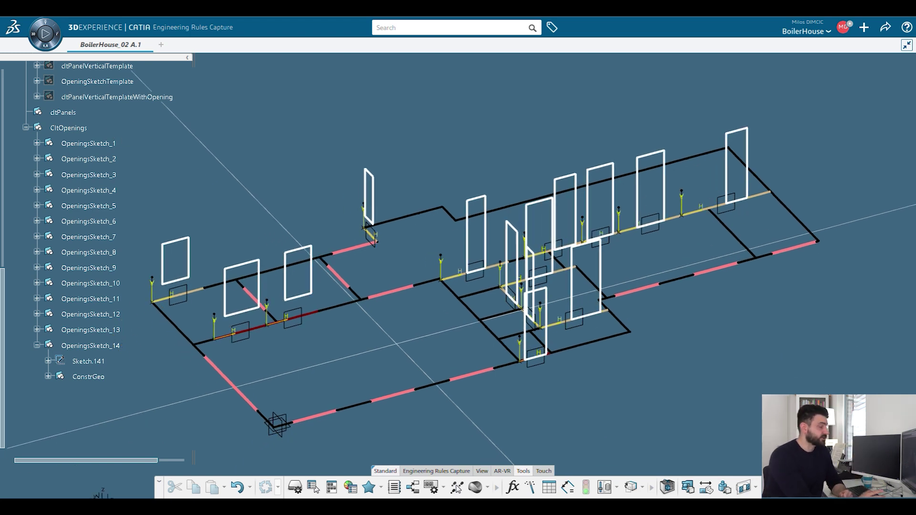
left_click(25, 128)
middle_click_drag(286, 191, 313, 209)
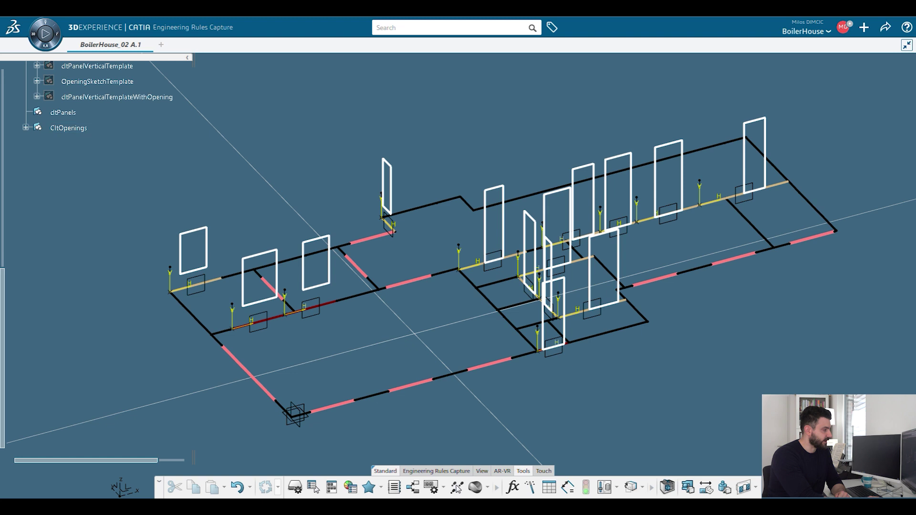
- Collapse the Drivers branch and execute the CLT_KP pattern under Relations to generate the CLT panels
scroll(97, 289, "up", 8)
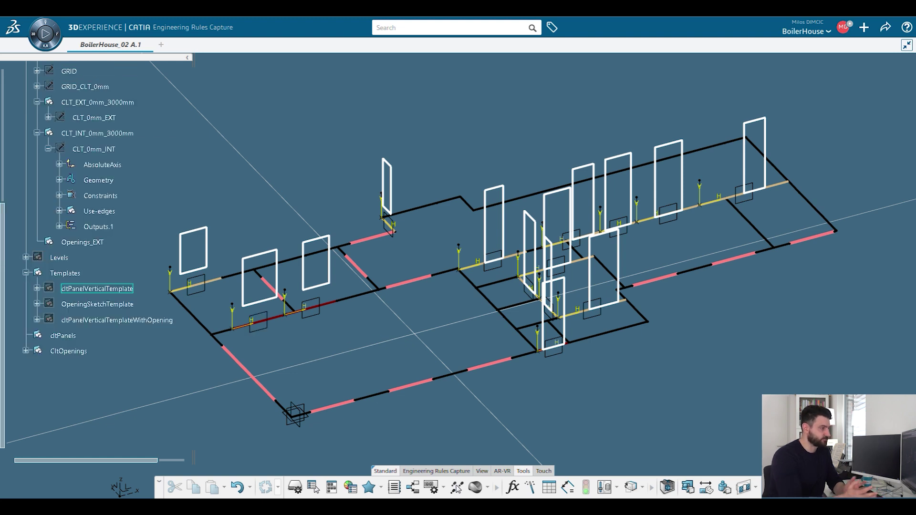
left_click(25, 189)
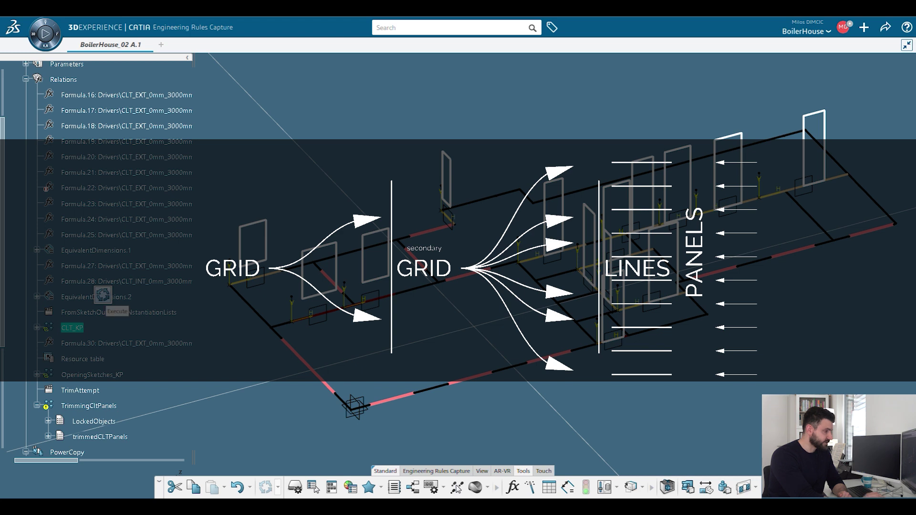
left_click(102, 295)
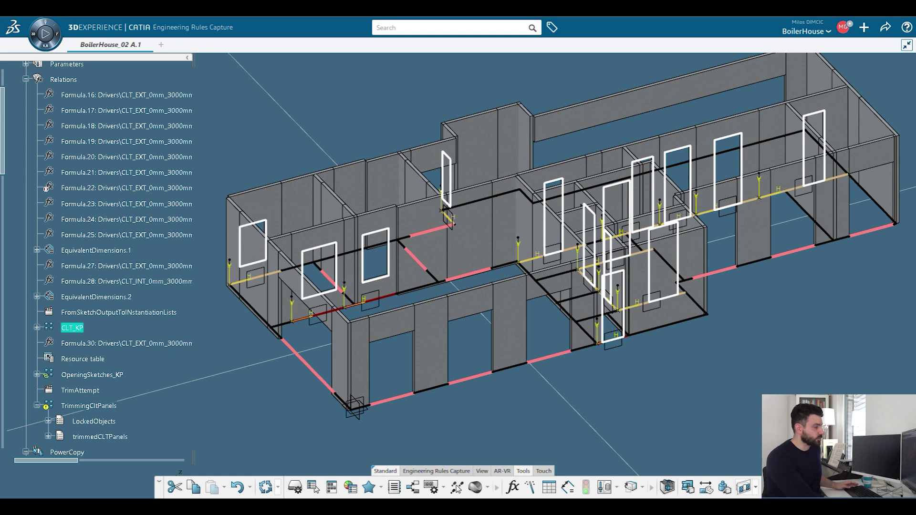
middle_click_drag(506, 306, 496, 367)
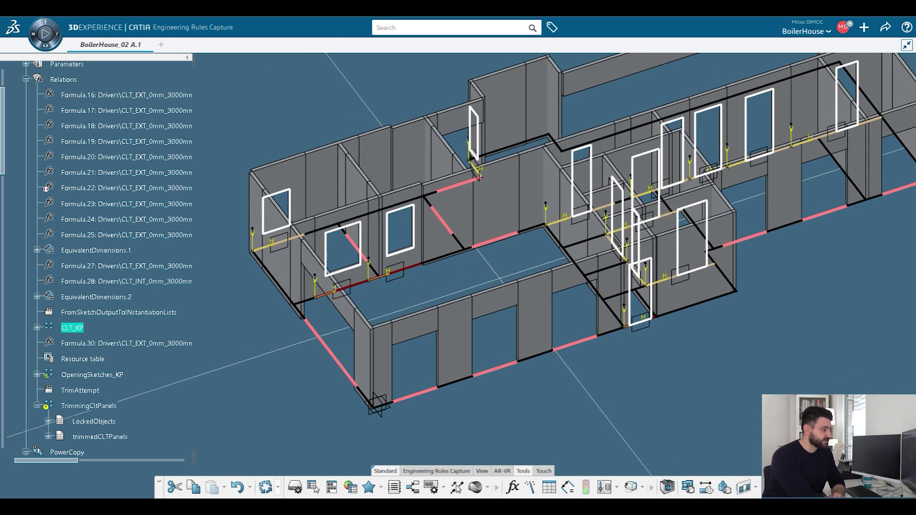
- Examine the front wall's line segments, including Output.134 (Opening), together with the generated panels above them
left_click(455, 383)
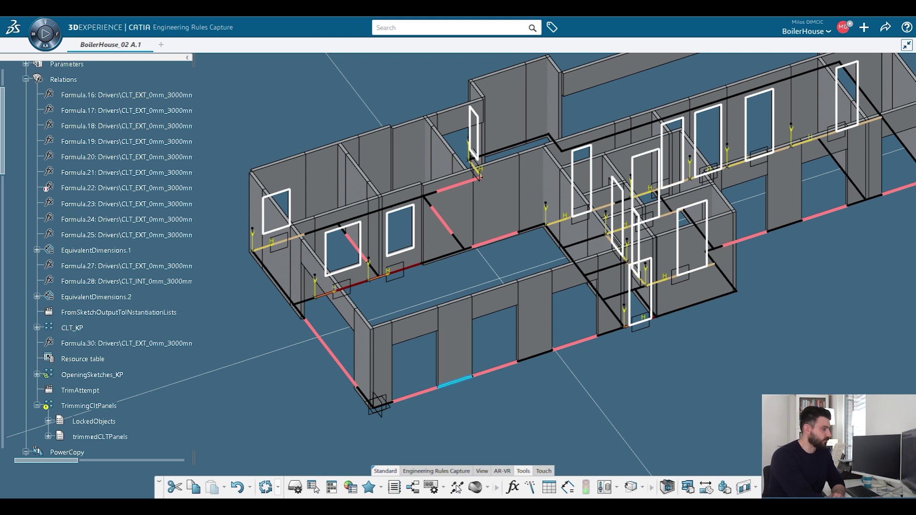
left_click(454, 380)
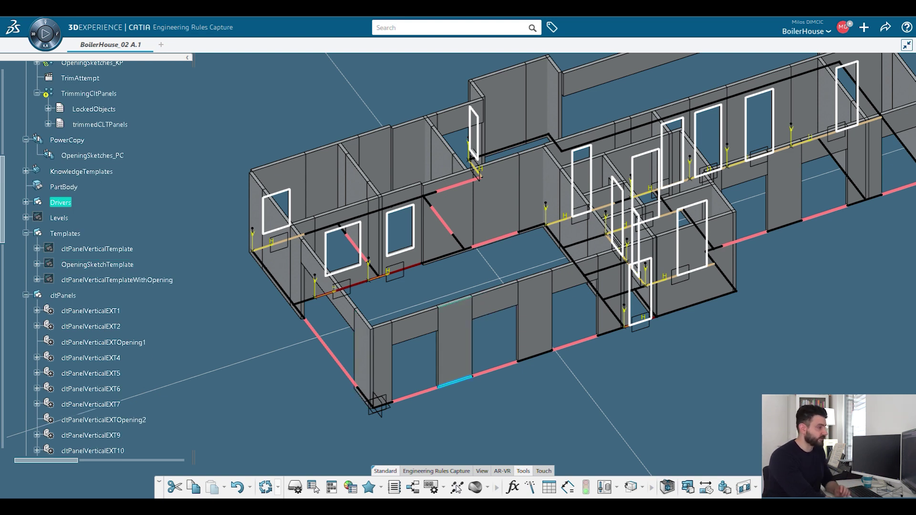
scroll(456, 367, "up", 5)
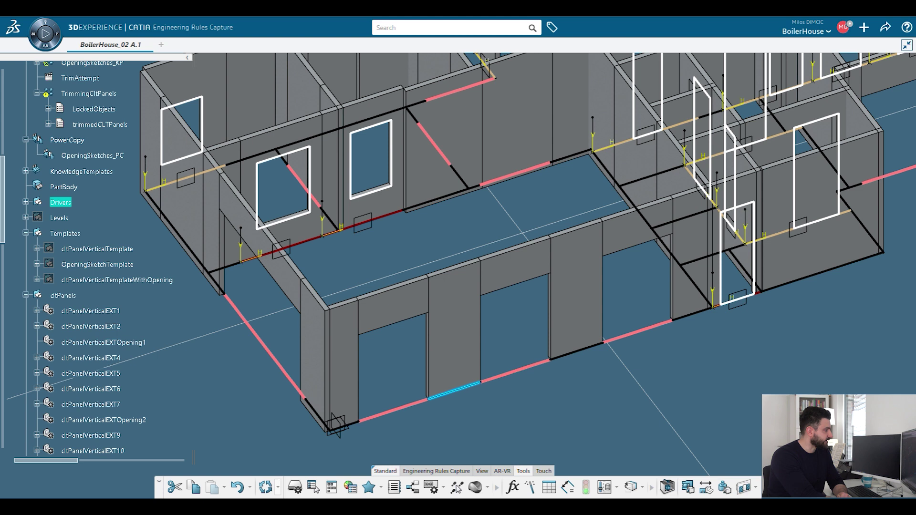
double_click(515, 371)
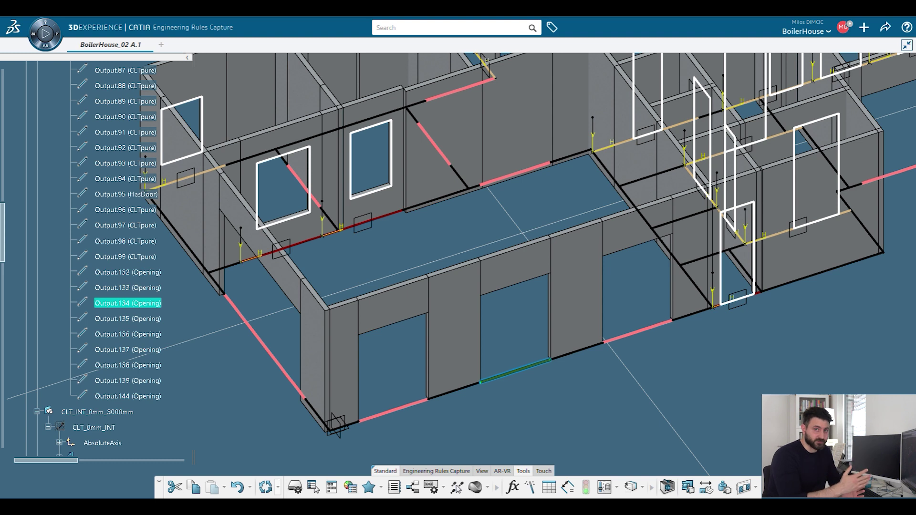
left_click(267, 392)
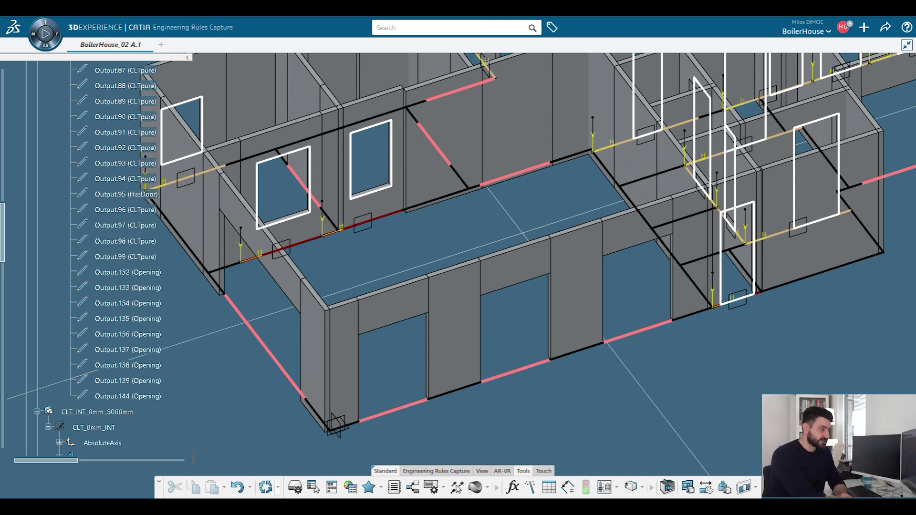
left_click(515, 372)
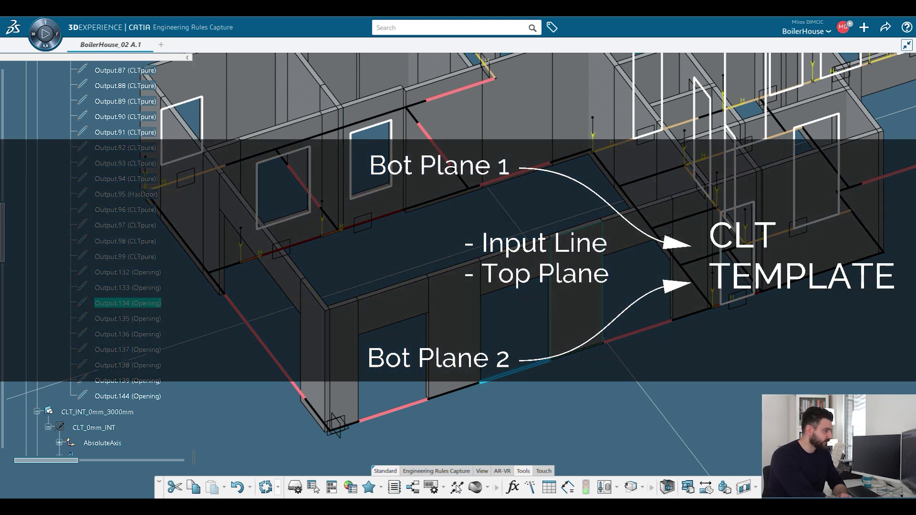
left_click(577, 305)
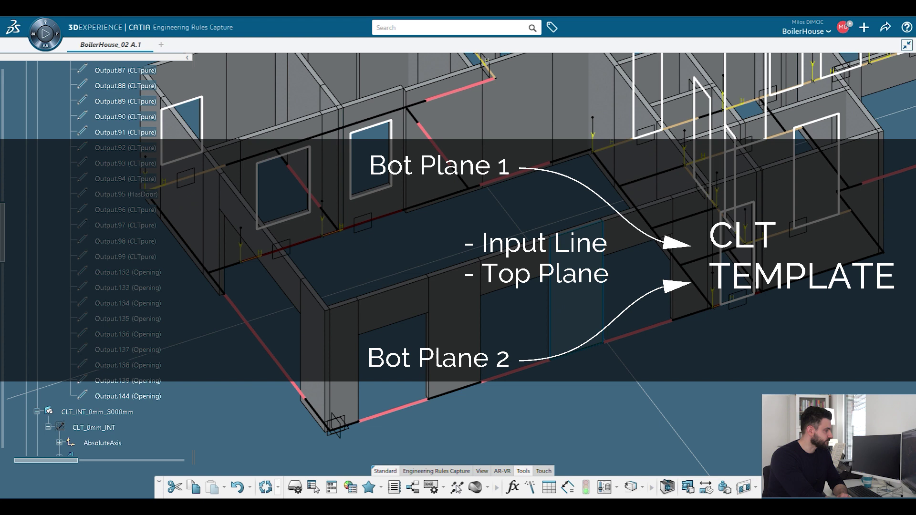
- Expand the Levels set, show its planes and examine Plane_2500mm against the generated panels
scroll(95, 257, "down", 5)
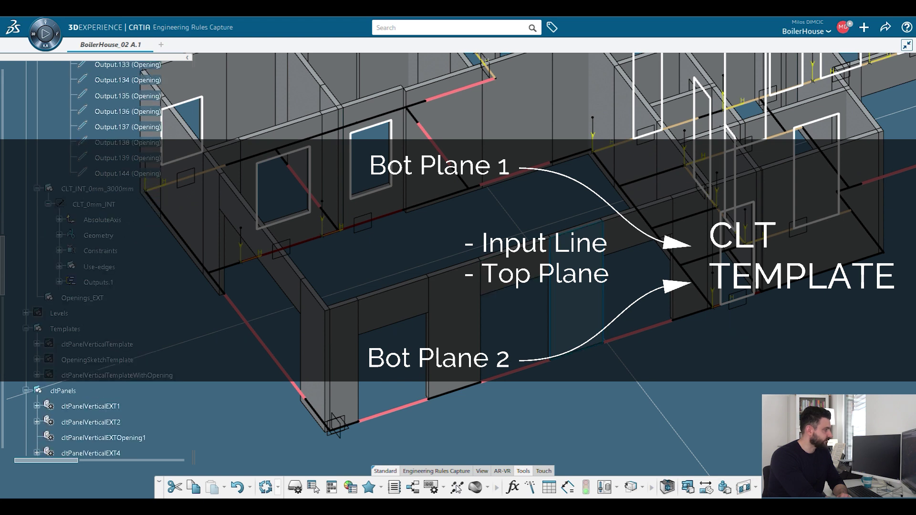
scroll(95, 258, "down", 1)
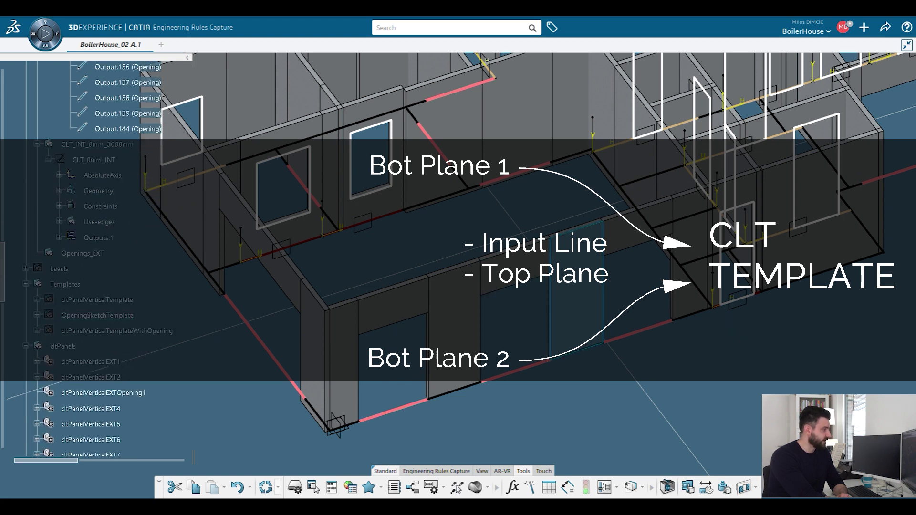
left_click(26, 269)
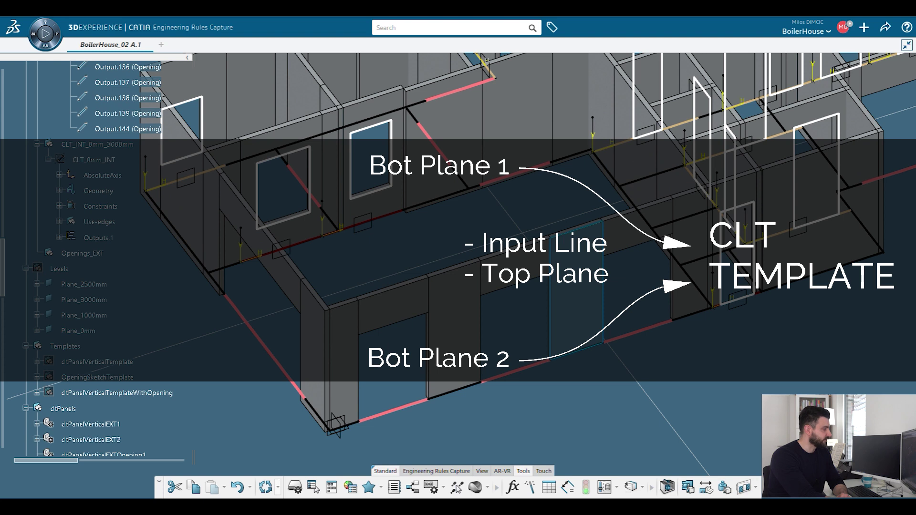
left_click(59, 268)
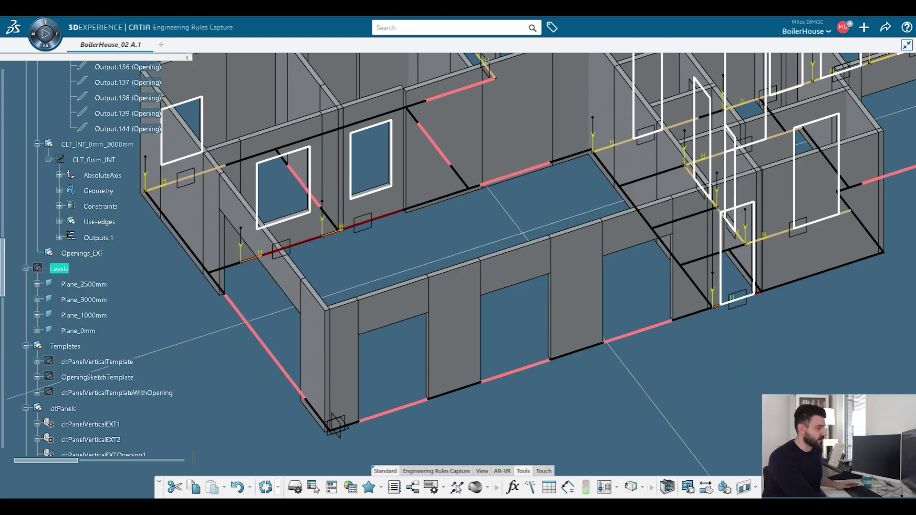
key("space")
scroll(358, 355, "down", 5)
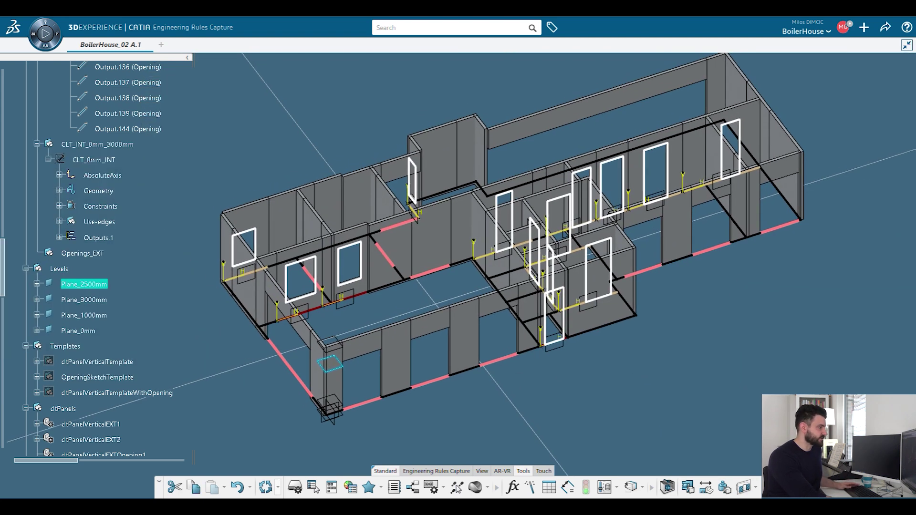
- Set the offset of the Plane_2500mm level plane from the xy plane to 1500 mm
key("Escape")
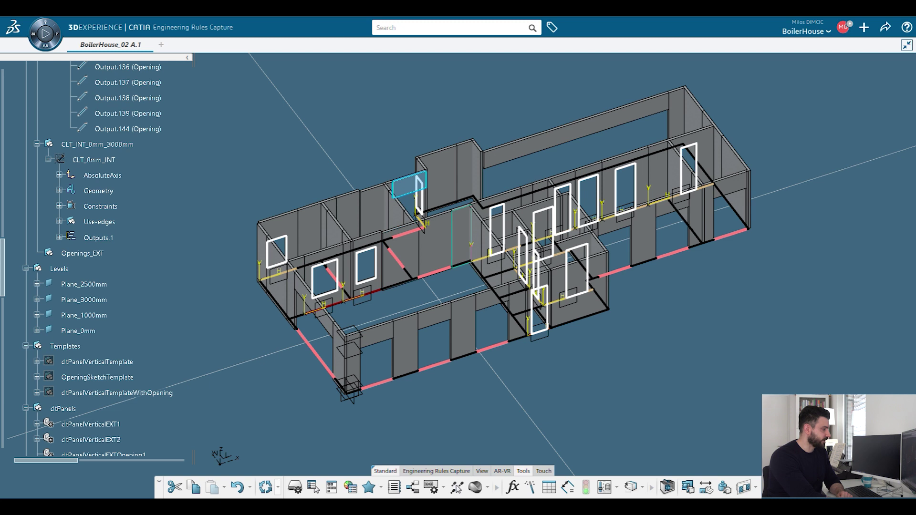
scroll(467, 233, "up", 4)
key("Escape")
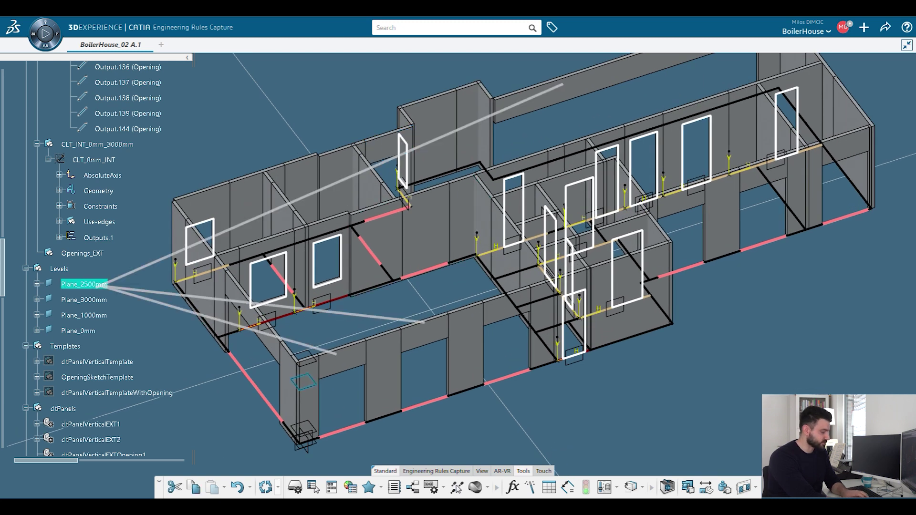
double_click(84, 283)
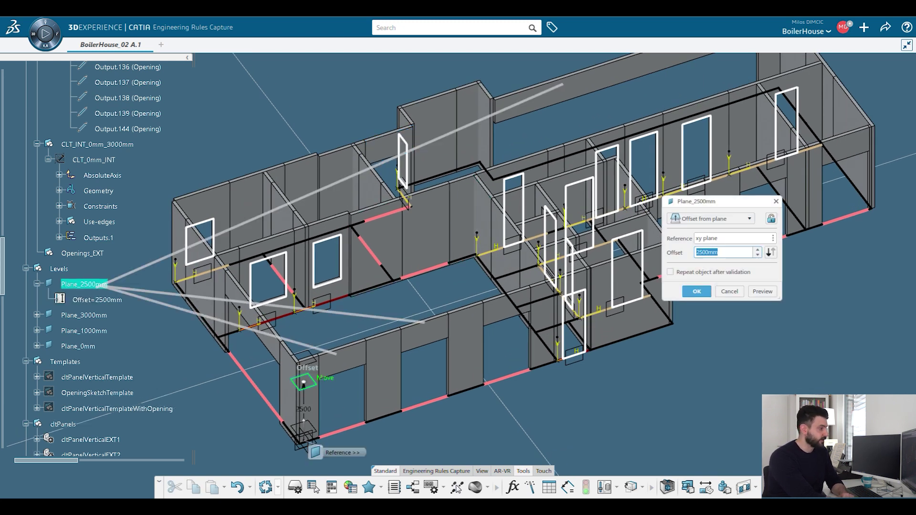
key("Home")
key("shift+Right")
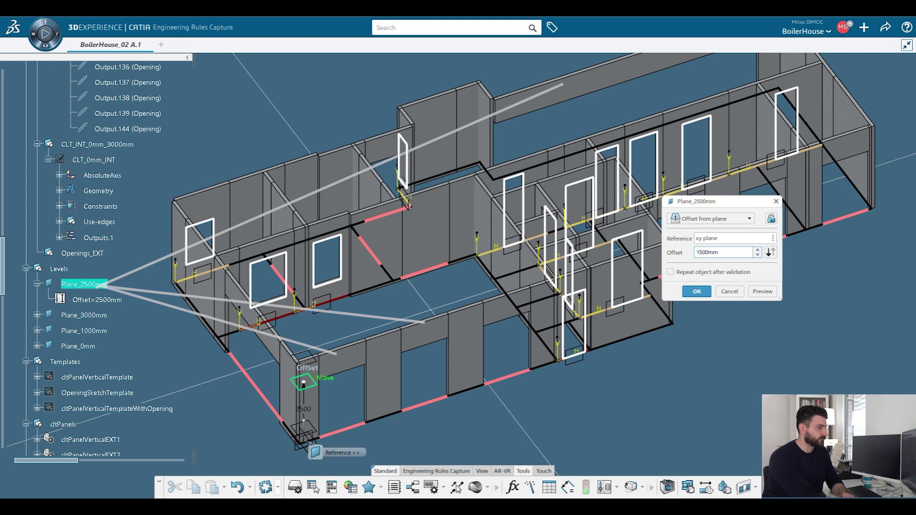
key("Return")
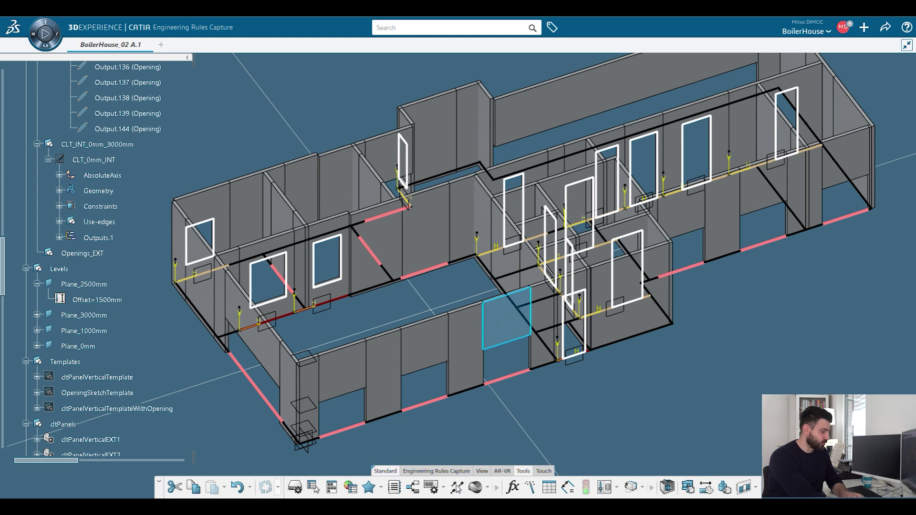
- Restore the Plane_2500mm level plane's offset to 2500 mm
left_click(84, 284)
double_click(84, 284)
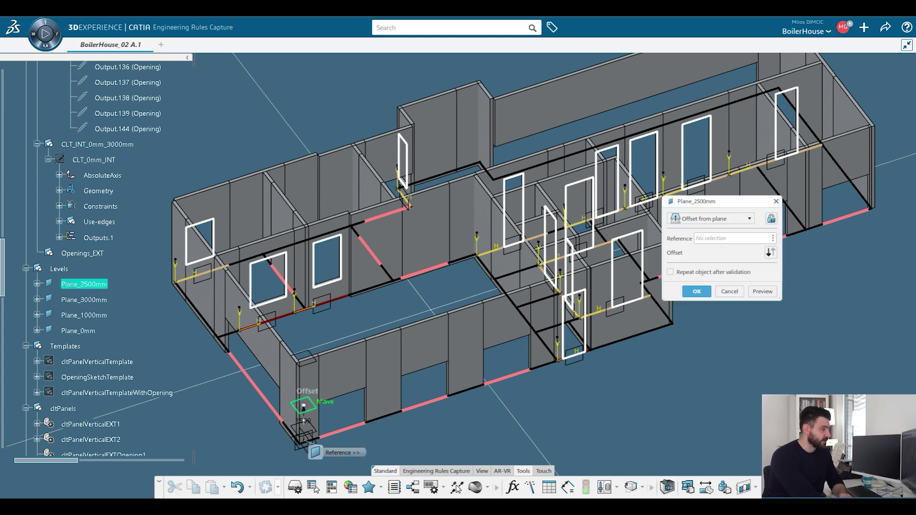
left_click_drag(703, 253, 696, 253)
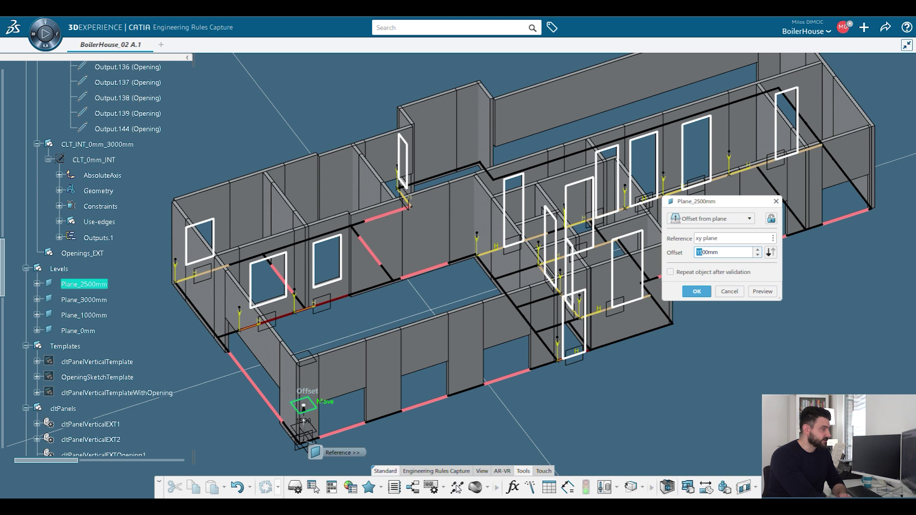
type("25")
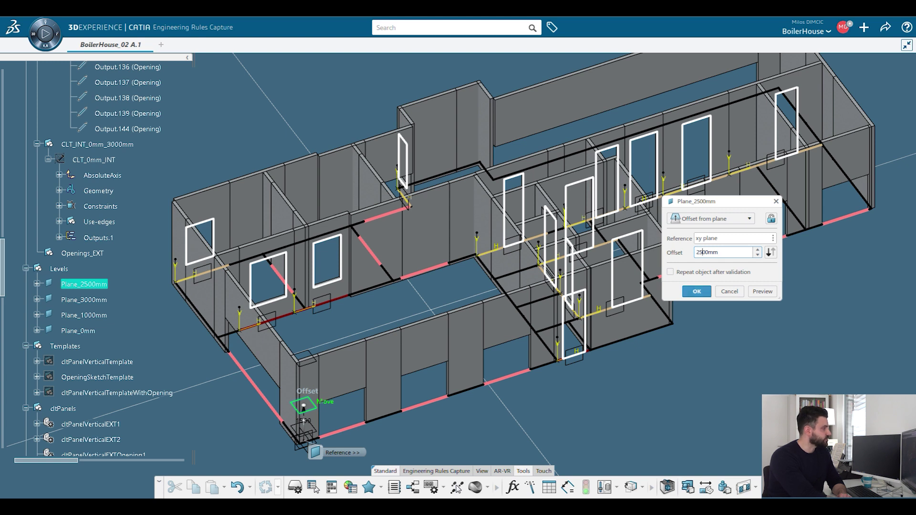
key("Return")
middle_click_drag(466, 349, 521, 314)
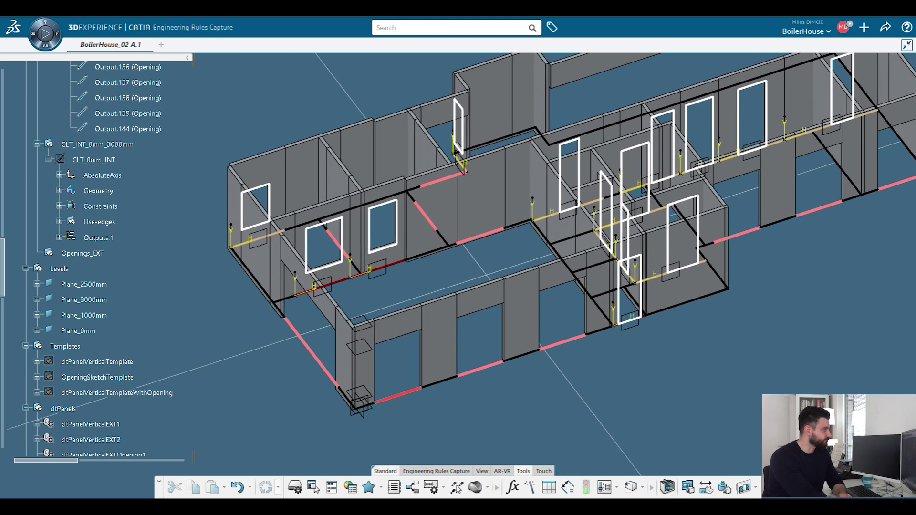
- Collapse the exterior wall outputs, open the CLT_0mm_EXT sketch to examine the front wall's opening segments and their driving dimensions, and exit it
scroll(96, 295, "up", 8)
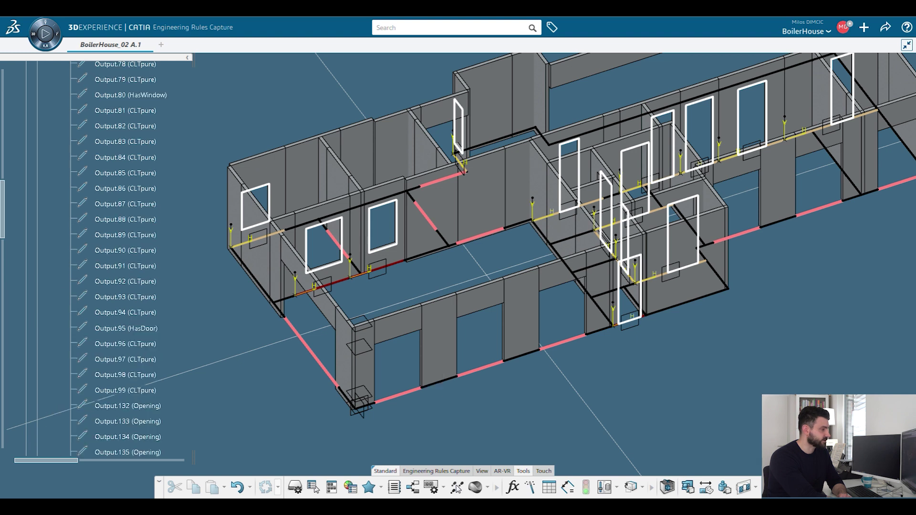
scroll(95, 257, "up", 5)
left_click(59, 193)
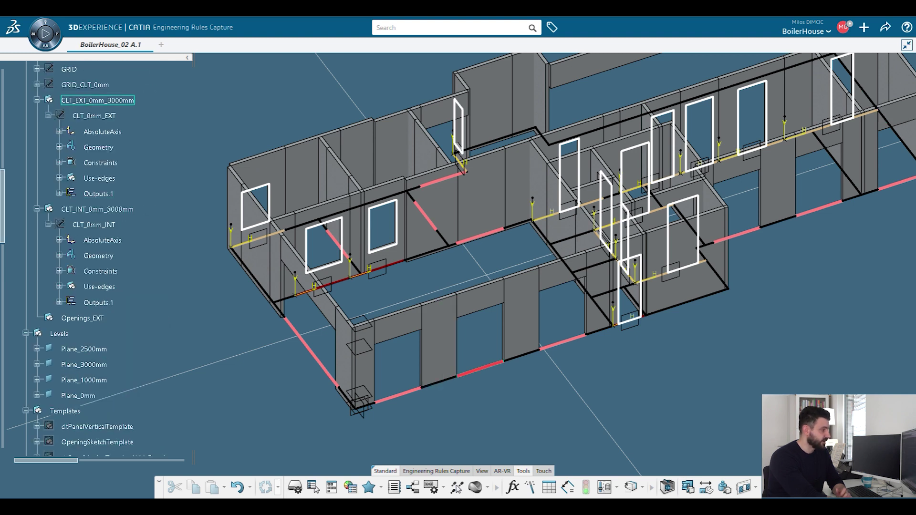
scroll(95, 200, "up", 2)
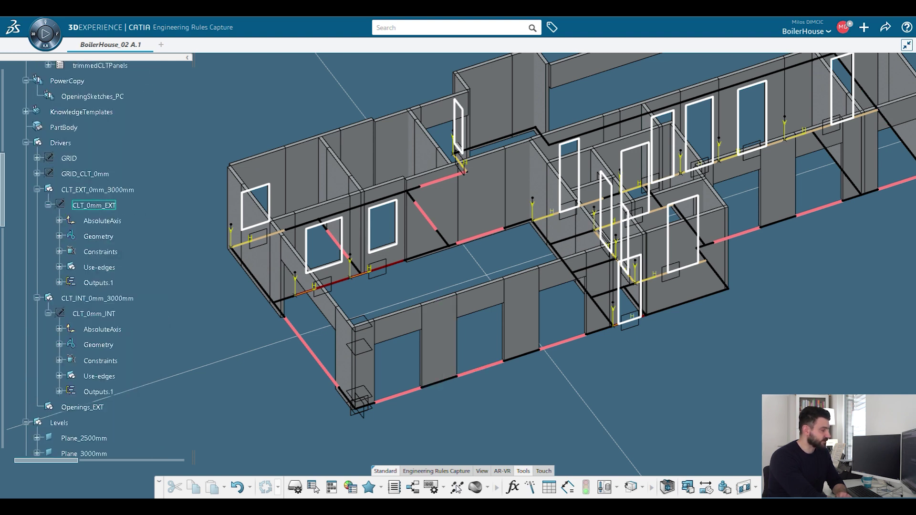
double_click(94, 205)
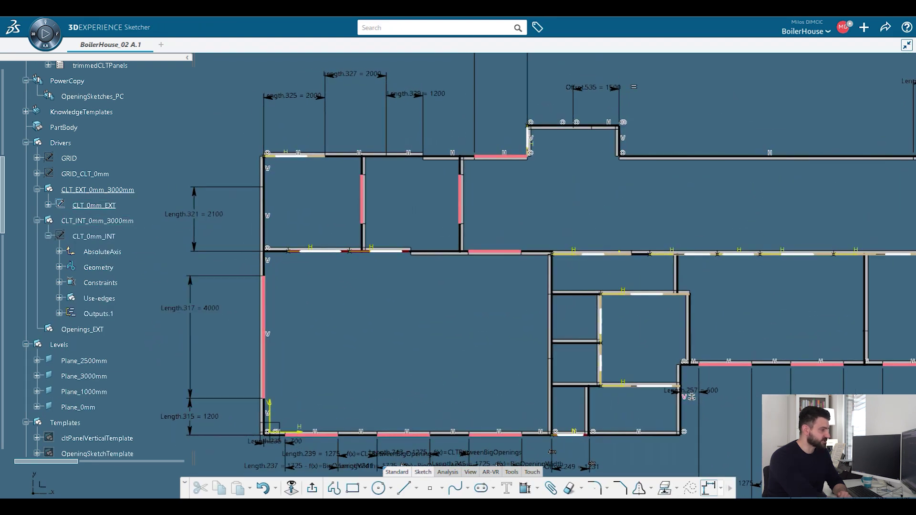
mouse_move(477, 334)
middle_mouse_down()
mouse_move(502, 249)
mouse_move(503, 193)
middle_mouse_up()
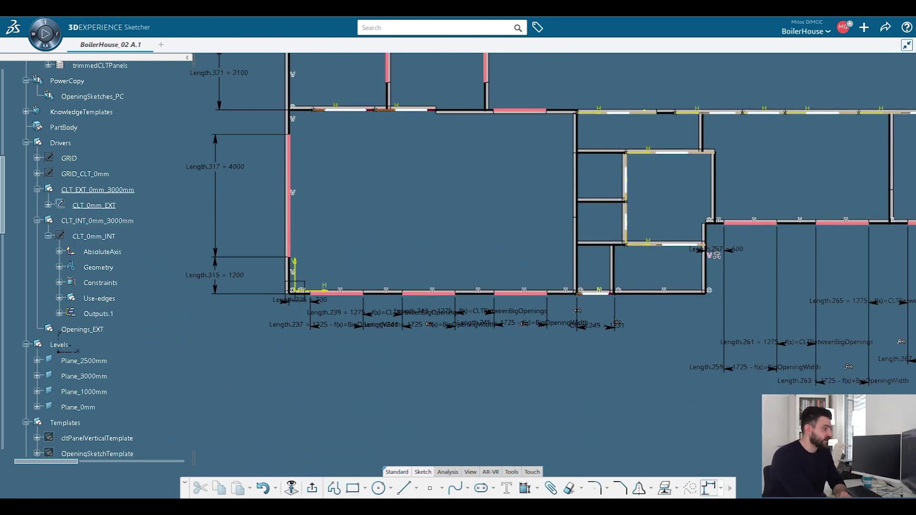
left_click(344, 294)
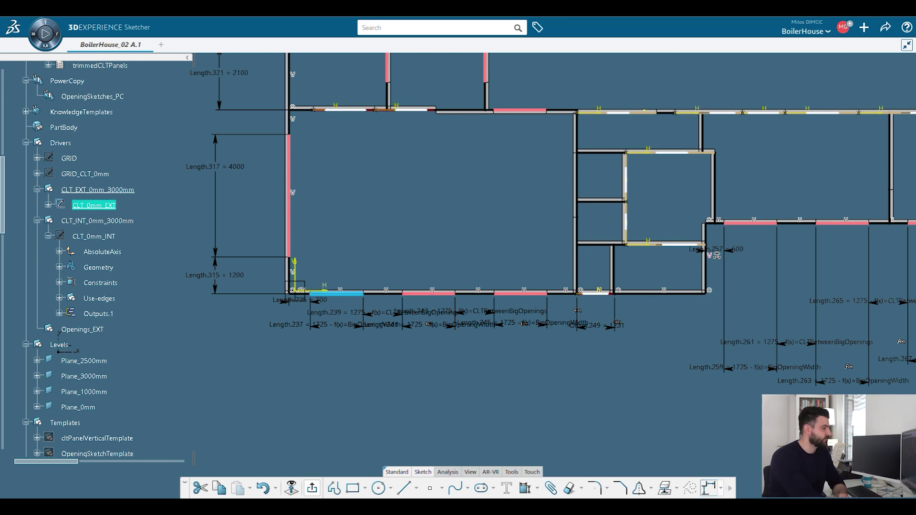
left_click(312, 487)
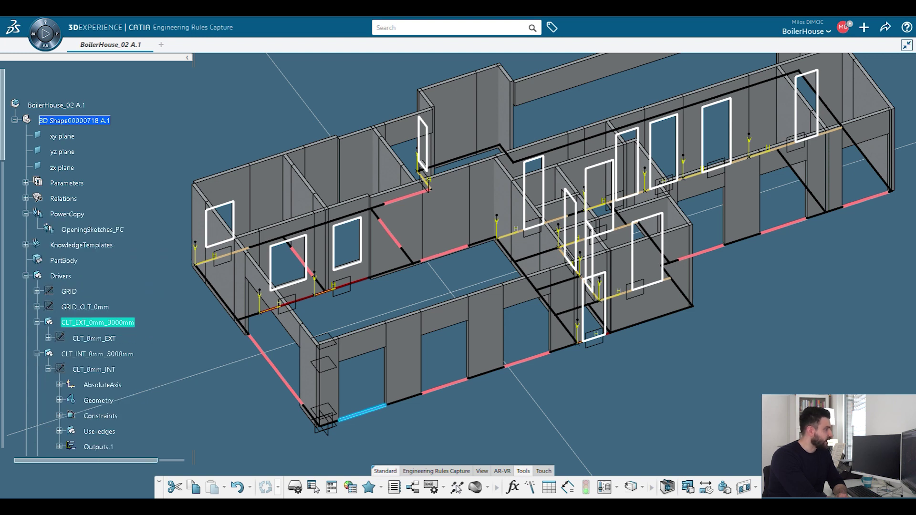
- Expand the Parameters set and examine BigOpeningWidth and CLTBetweenBigOpenings in relation to the model's front wall
left_click(25, 183)
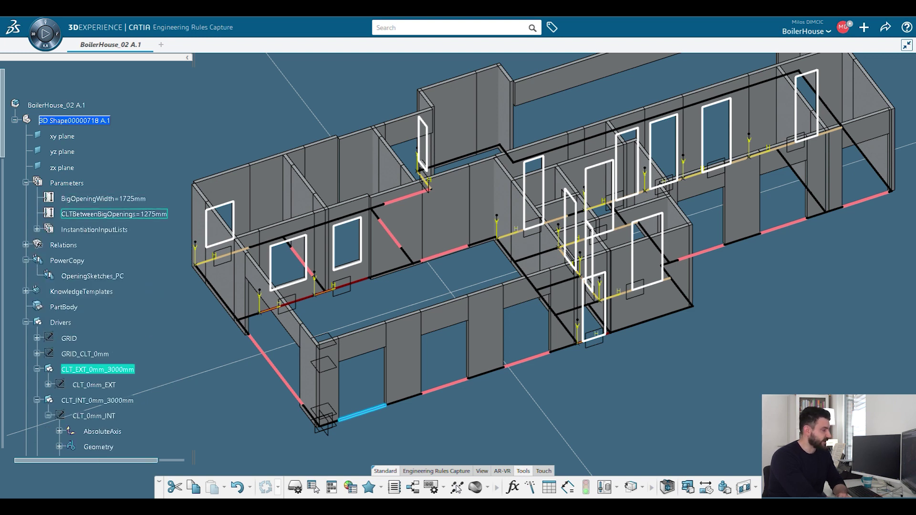
middle_click_drag(233, 220, 283, 198)
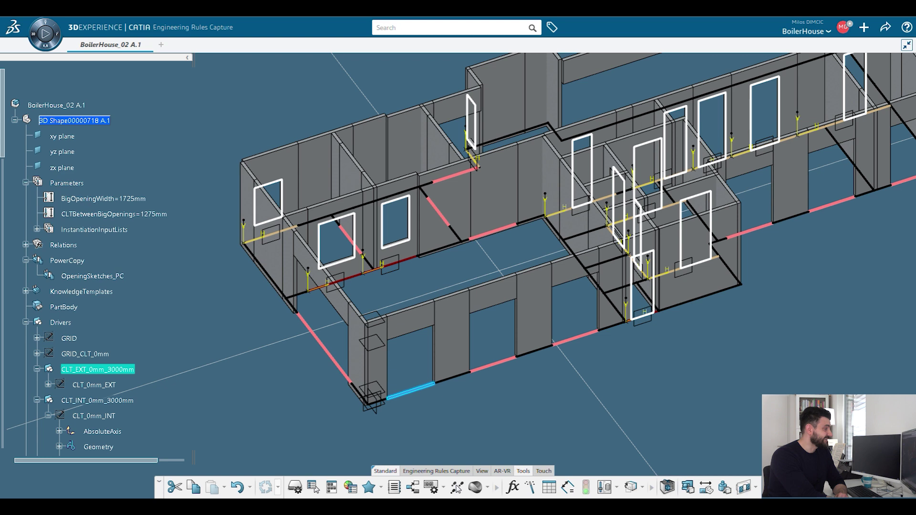
left_click(114, 214)
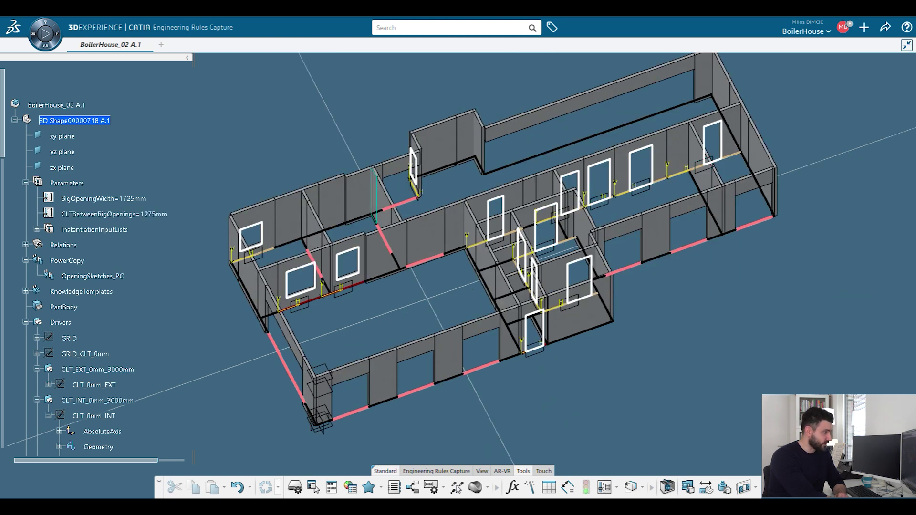
middle_click_drag(251, 277, 296, 271)
- Set the BigOpeningWidth parameter to 725 mm
double_click(107, 199)
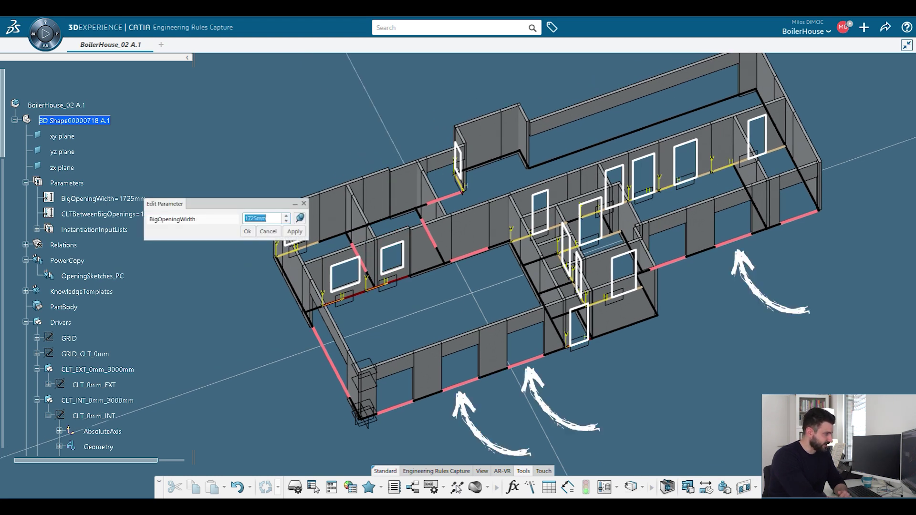
key("Home")
key("shift+Right")
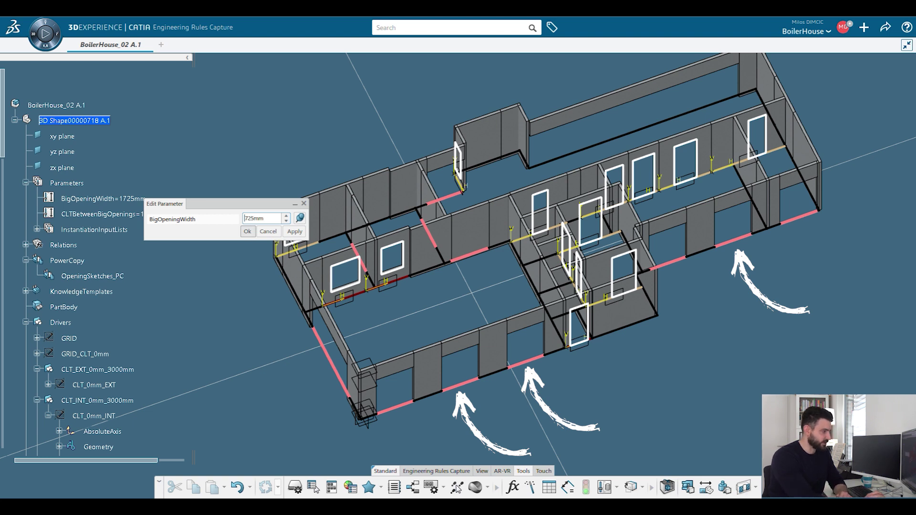
key("Return")
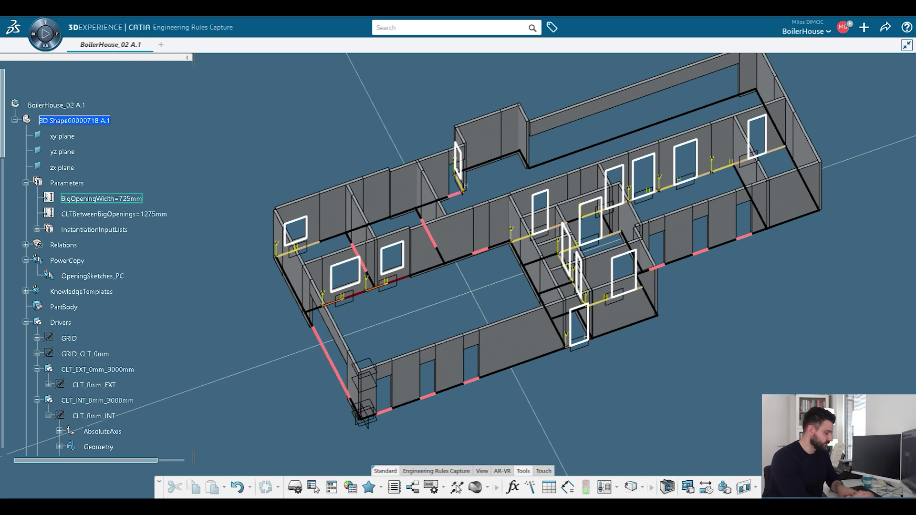
- Set the BigOpeningWidth parameter back to 1725 mm
double_click(101, 198)
left_click(248, 219)
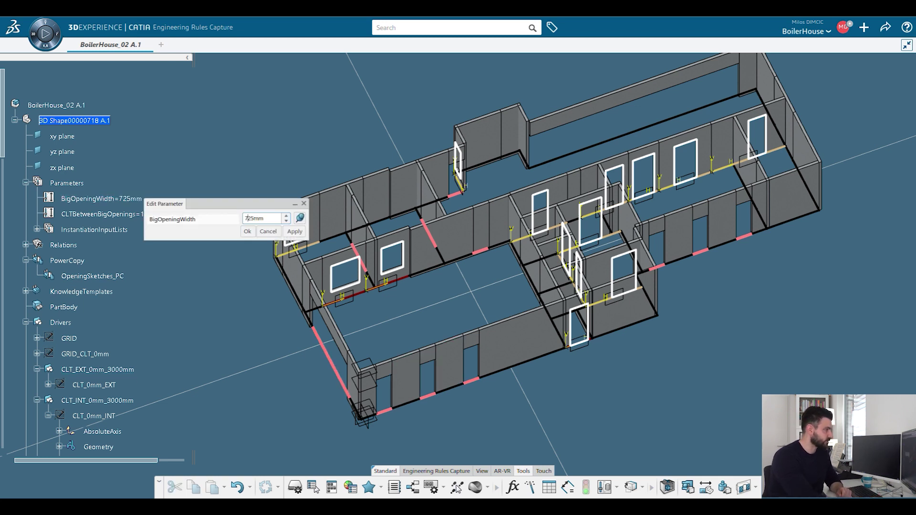
key("BackSpace")
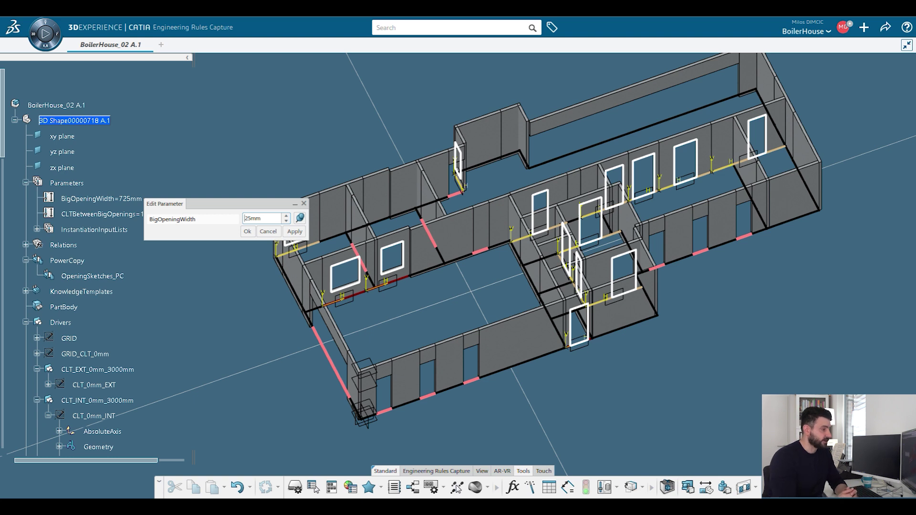
type("17")
left_click(247, 232)
- Set the CLTBetweenBigOpenings parameter to 275 mm
double_click(101, 215)
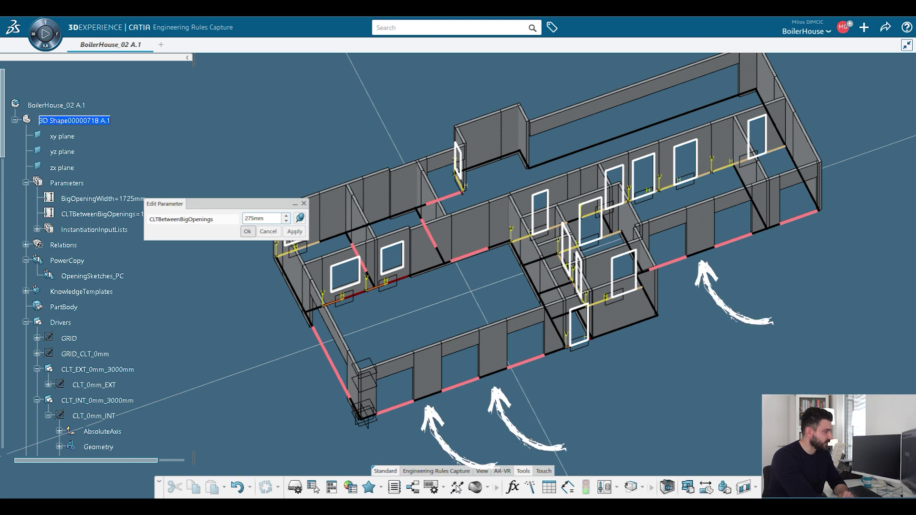
key("Return")
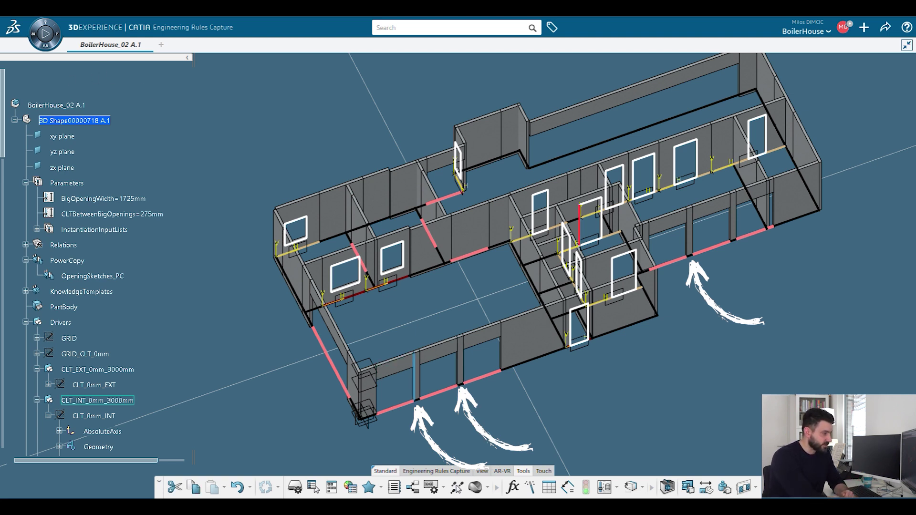
- Set the CLTBetweenBigOpenings parameter back to 1275 mm
double_click(112, 214)
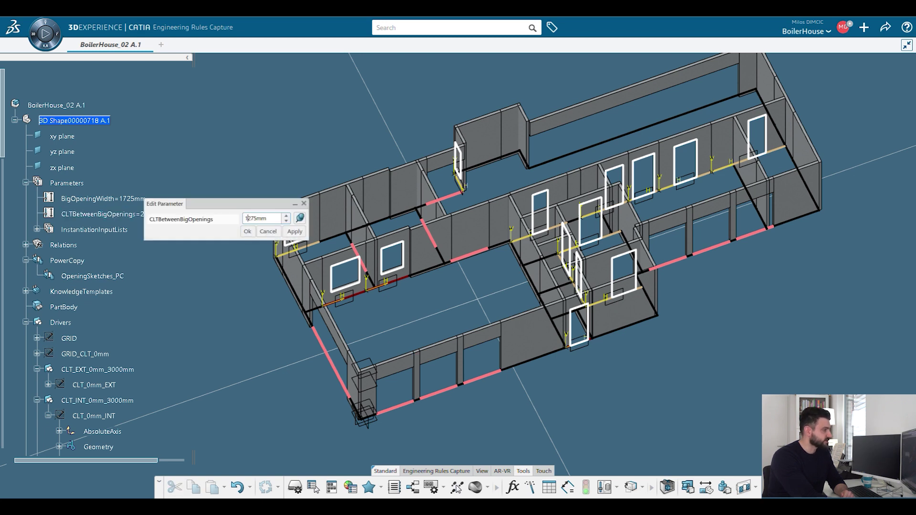
key("Return")
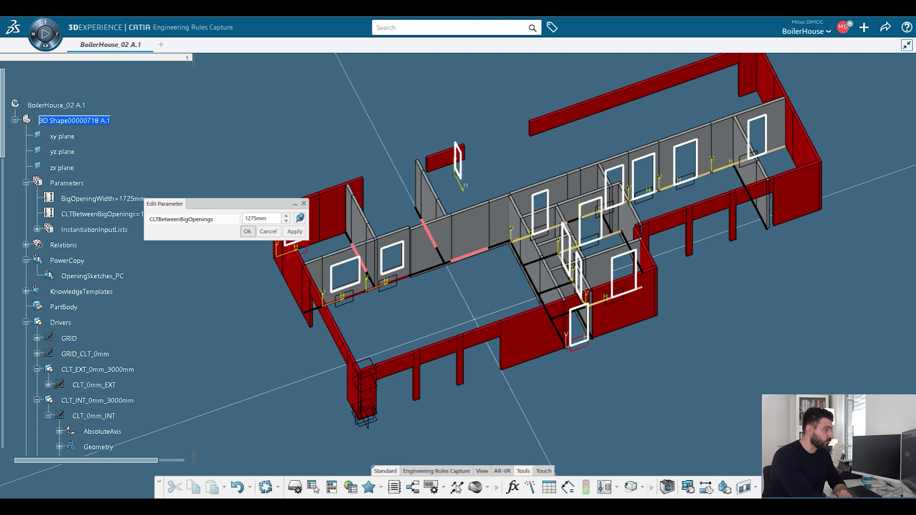
key("Return")
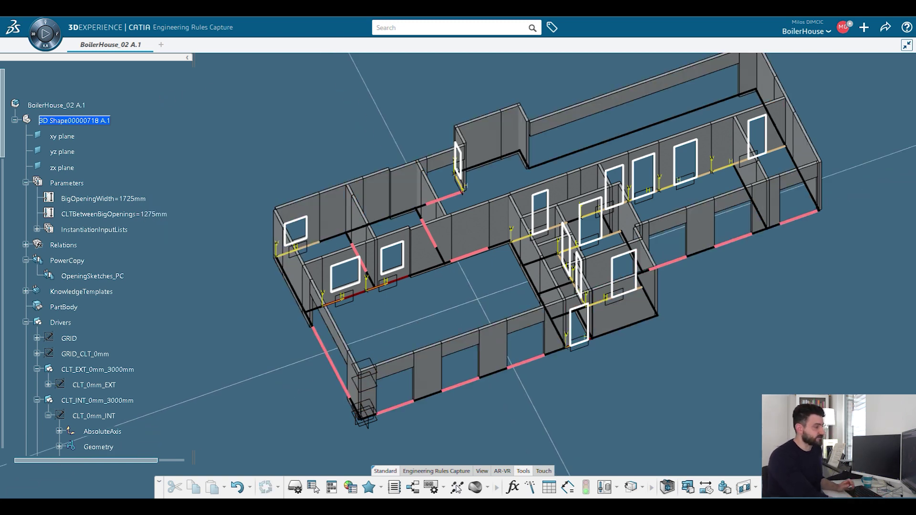
- Examine the updated house model from several angles and look through the panels listed in the cltPanels set
middle_click_drag(625, 296, 566, 334)
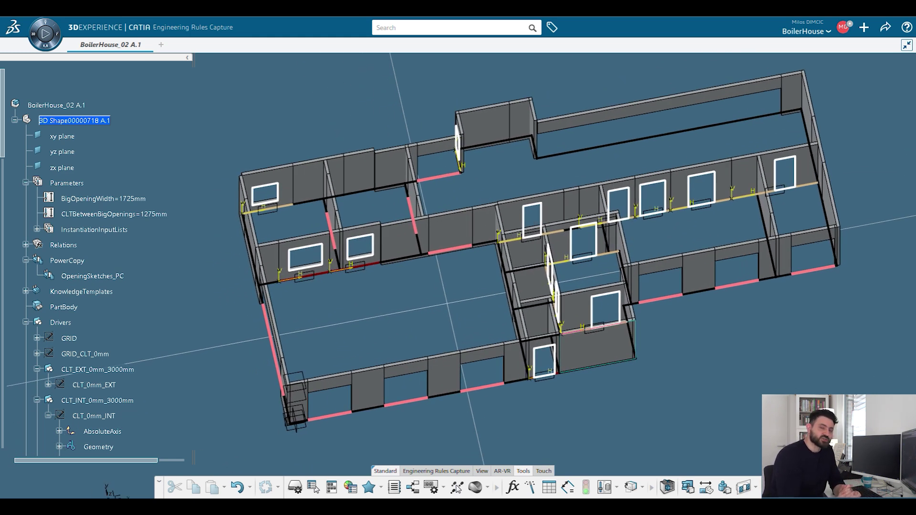
middle_click_drag(594, 315, 554, 232)
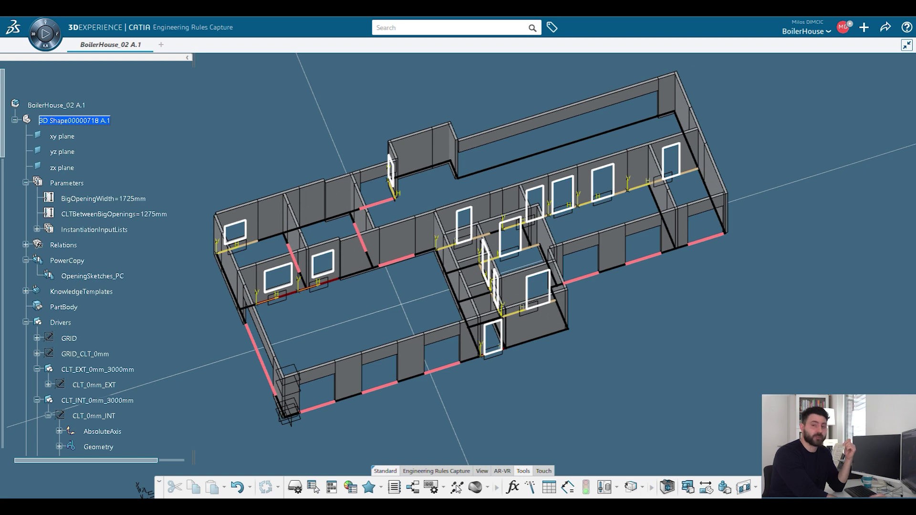
middle_click_drag(360, 255, 401, 260)
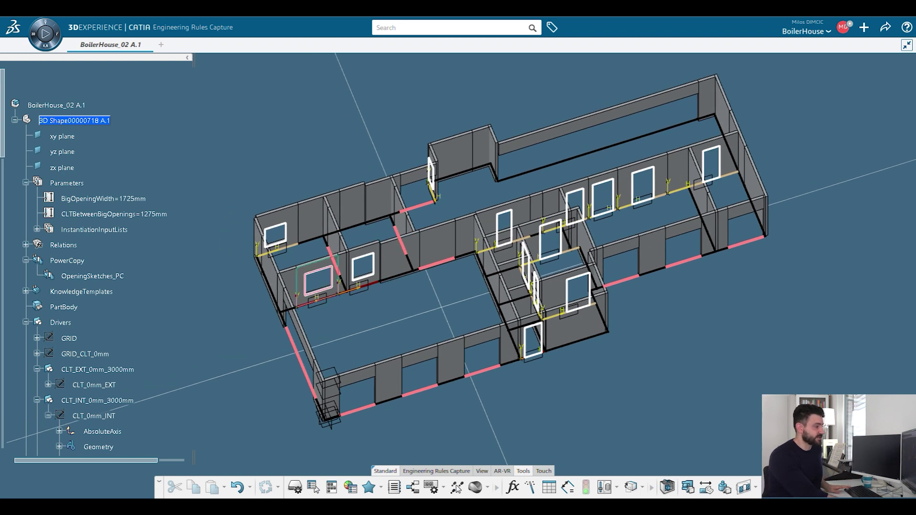
middle_click_drag(320, 281, 314, 253)
scroll(294, 265, "up", 3)
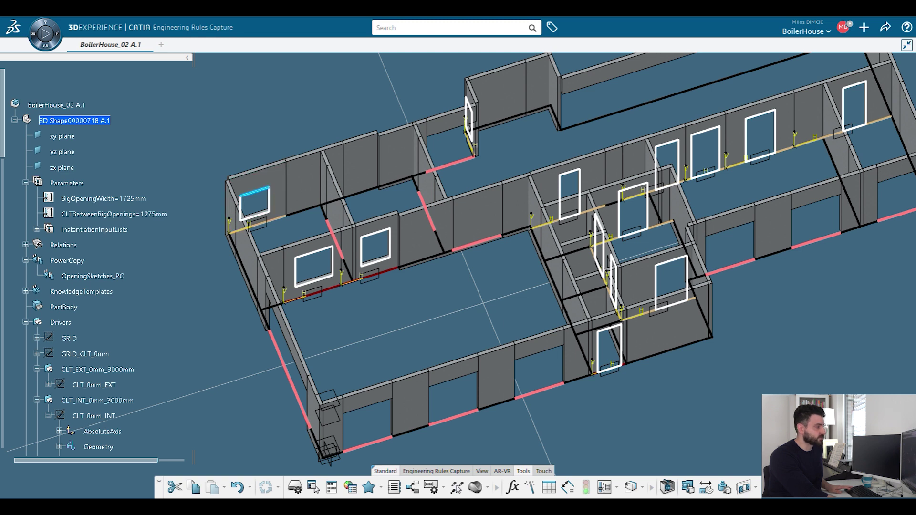
scroll(96, 258, "down", 15)
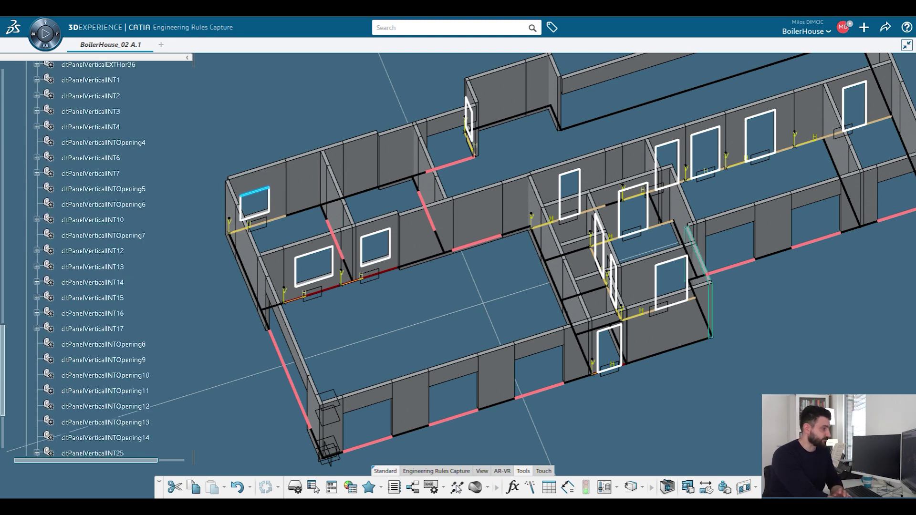
scroll(95, 257, "up", 15)
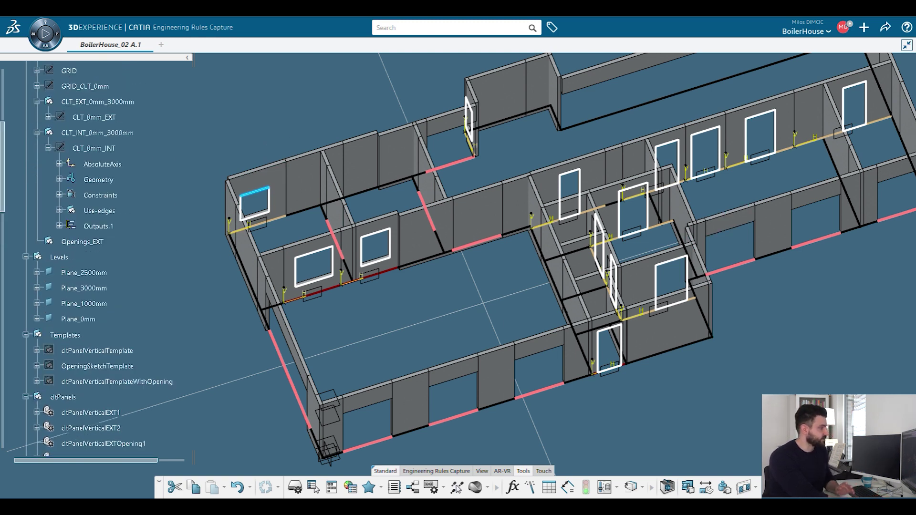
- Collapse the cltPanels set and expand the CltOpenings set to look through its opening sketches
left_click(26, 397)
scroll(98, 261, "down", 3)
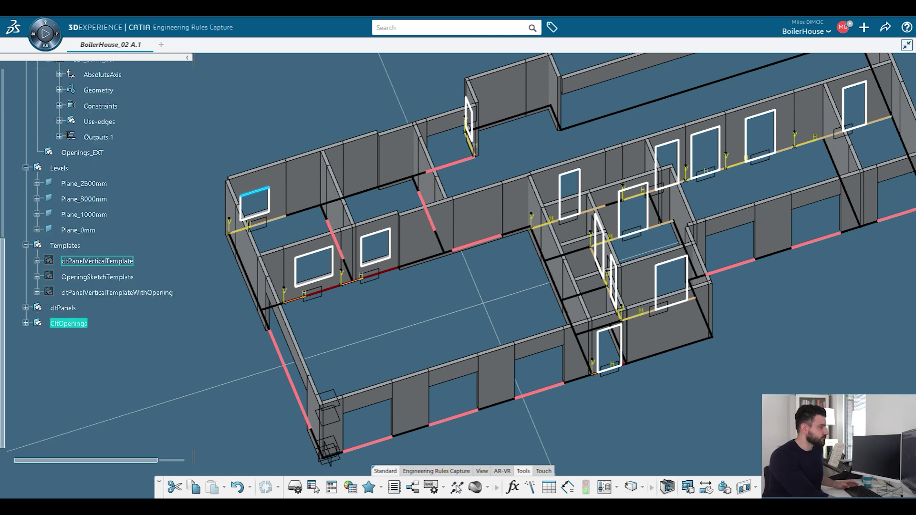
scroll(97, 262, "down", 1)
left_click(26, 279)
scroll(91, 285, "down", 3)
scroll(91, 284, "up", 1)
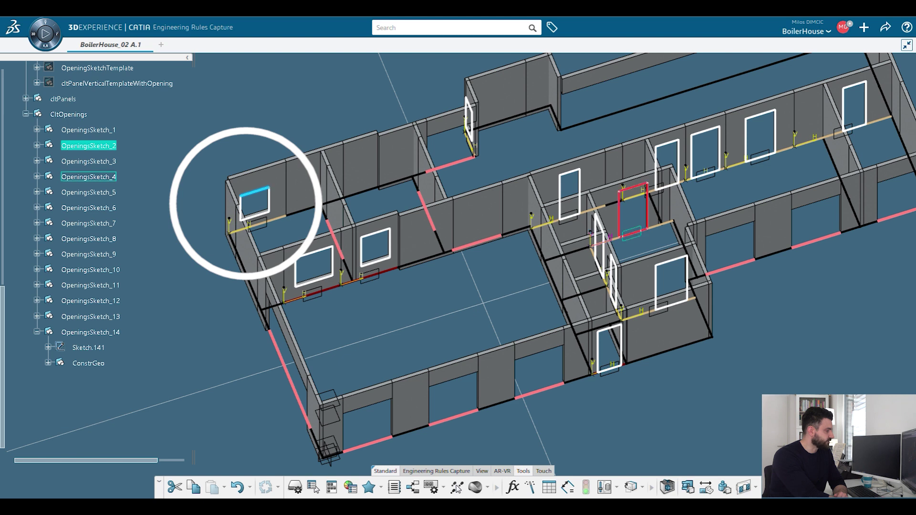
- Edit Sketch.129 in OpeningsSketch_2, shifting the window rectangle toward the wall corner and raising its top edge, and update the model
left_click(37, 145)
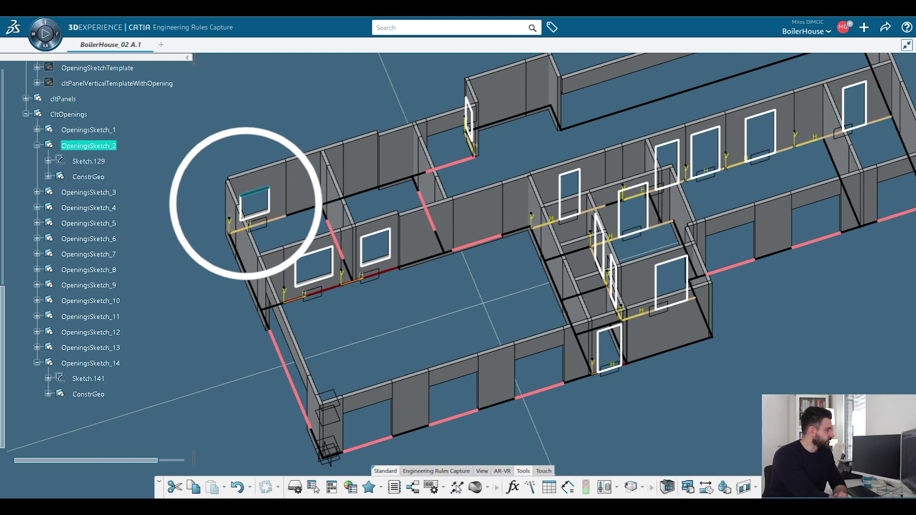
double_click(88, 161)
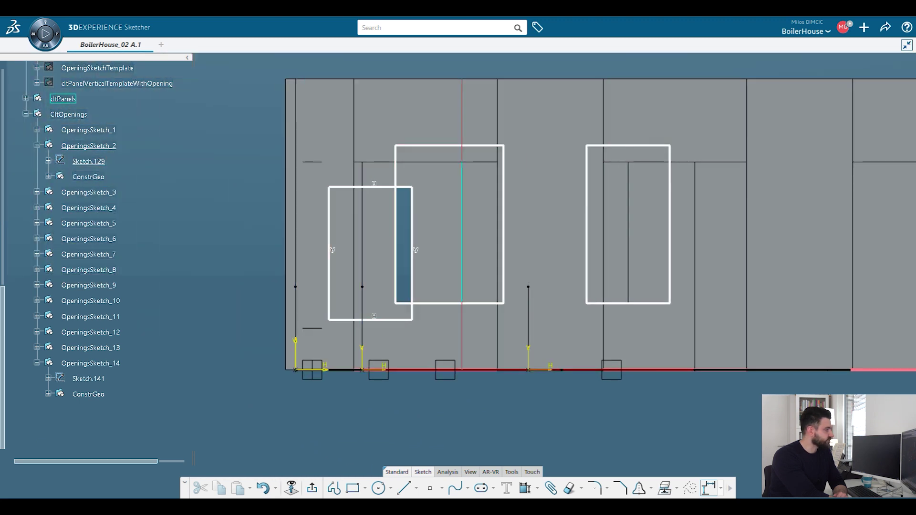
left_click_drag(329, 186, 317, 168)
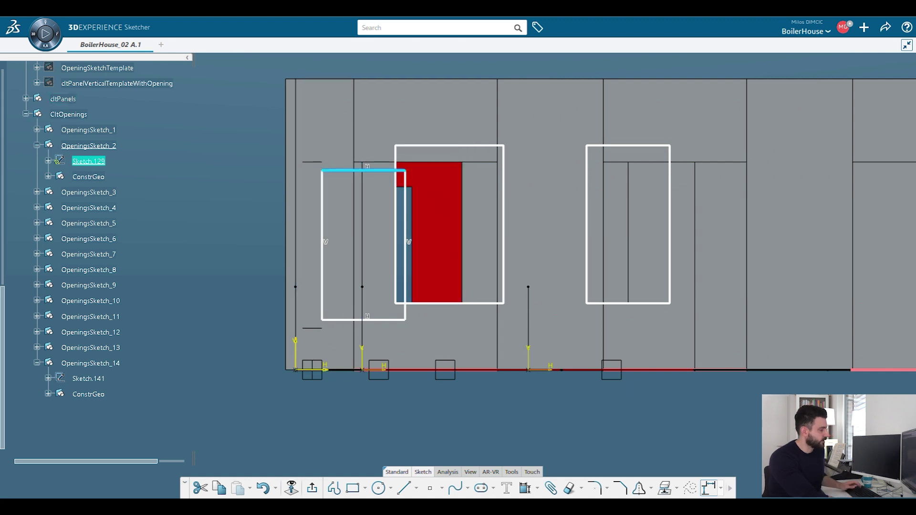
left_click(312, 487)
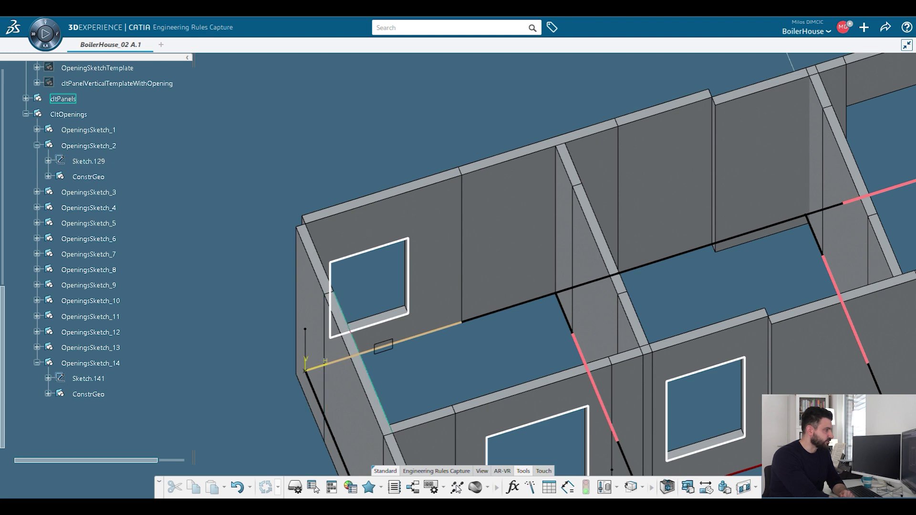
- Examine the reshaped window opening, the surrounding CLT panels and their joints, and the whole house from several angles
scroll(441, 272, "down", 4)
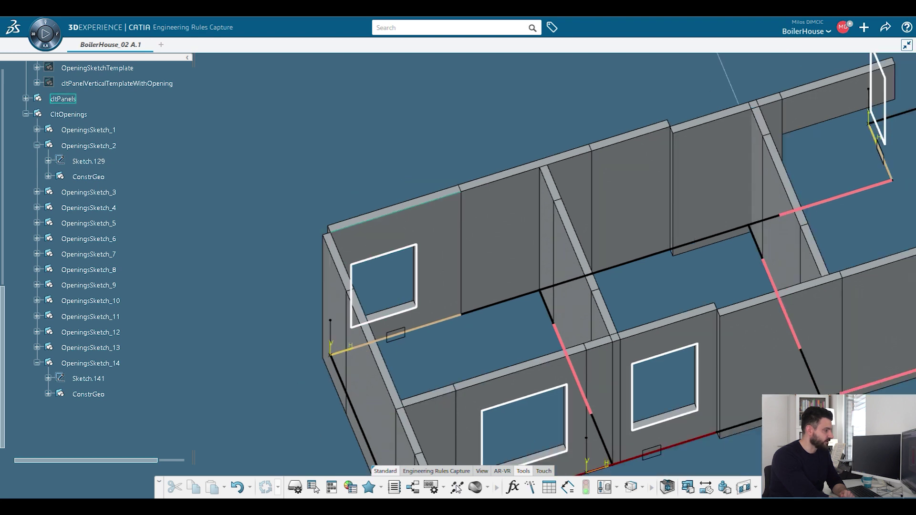
middle_click_drag(458, 272, 307, 203)
scroll(458, 272, "down", 4)
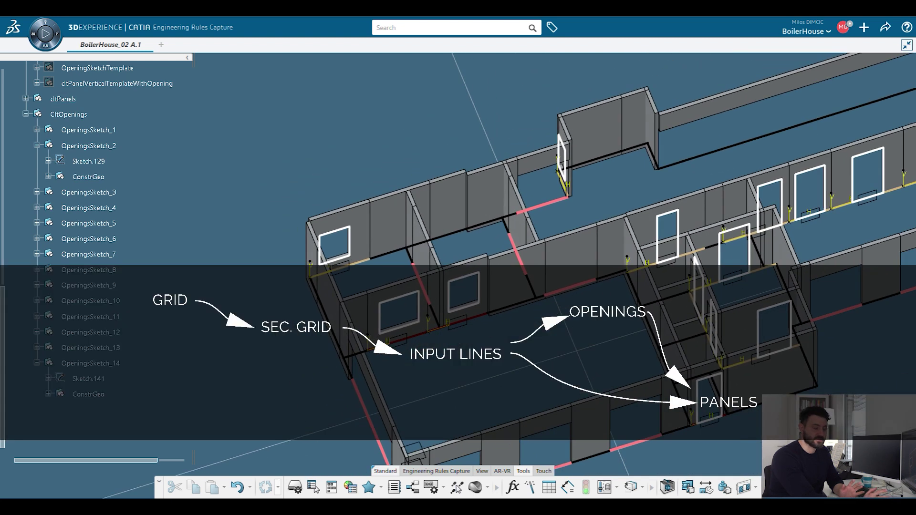
middle_click_drag(418, 232, 352, 197)
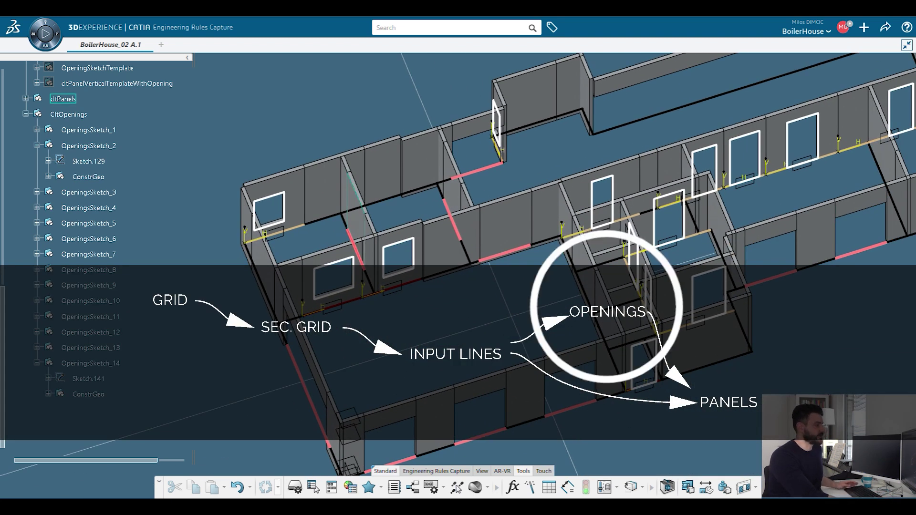
scroll(525, 268, "up", 4)
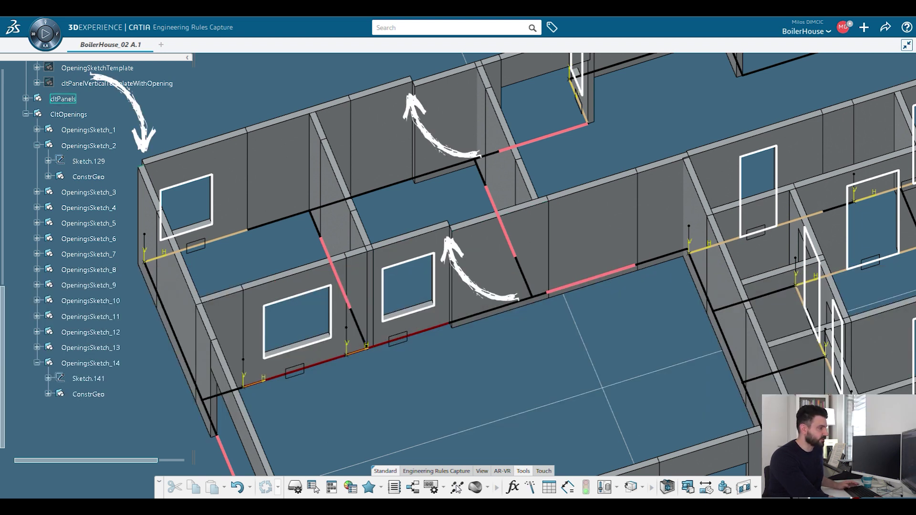
scroll(434, 209, "down", 5)
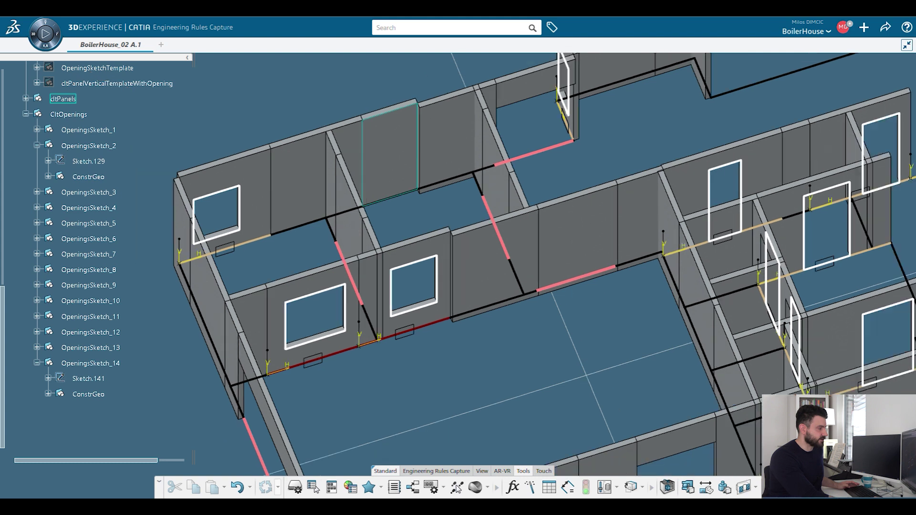
scroll(460, 310, "up", 3)
middle_click_drag(460, 310, 409, 270)
middle_click_drag(410, 203, 404, 262)
scroll(458, 277, "down", 3)
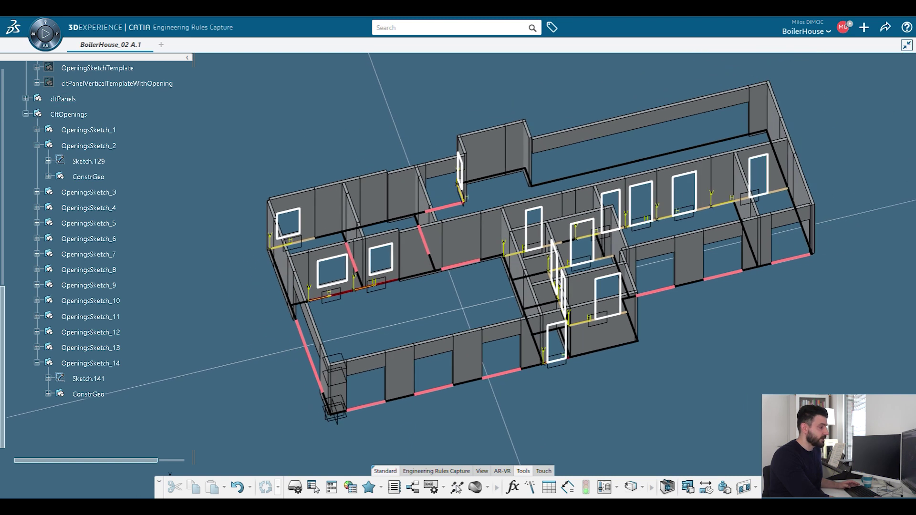
middle_click_drag(388, 260, 336, 262)
mouse_move(301, 215)
middle_mouse_down()
mouse_move(300, 265)
mouse_move(300, 241)
mouse_move(281, 236)
mouse_move(287, 225)
middle_mouse_up()
- Show the GRID sketch from the Drivers set and inspect its lines against the walls in a near-plan view
scroll(96, 257, "up", 15)
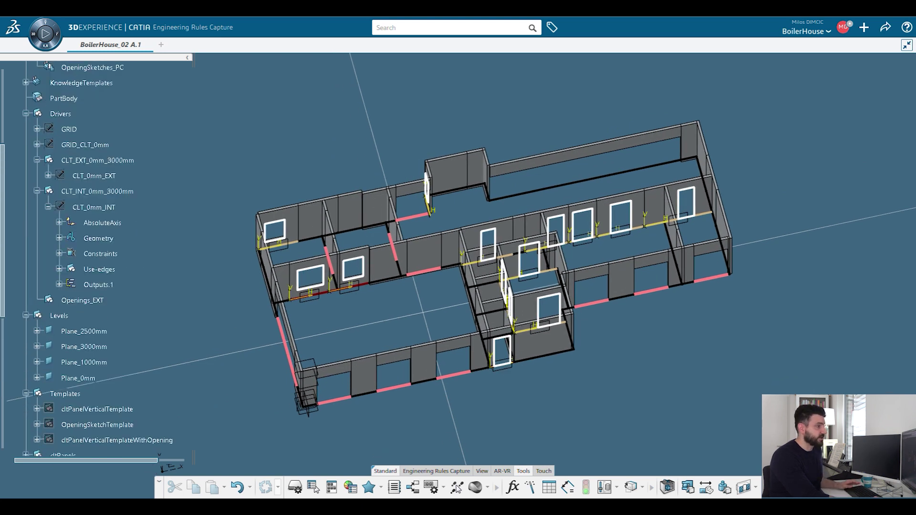
scroll(95, 257, "down", 3)
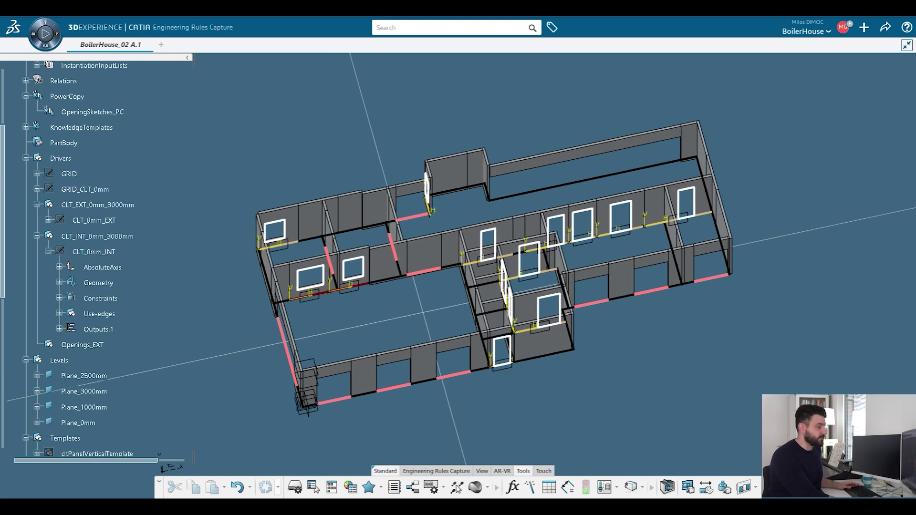
mouse_move(382, 296)
middle_mouse_down()
mouse_move(563, 296)
mouse_move(596, 281)
mouse_move(477, 291)
mouse_move(391, 267)
mouse_move(400, 274)
mouse_move(382, 296)
mouse_move(381, 377)
mouse_move(377, 305)
middle_mouse_up()
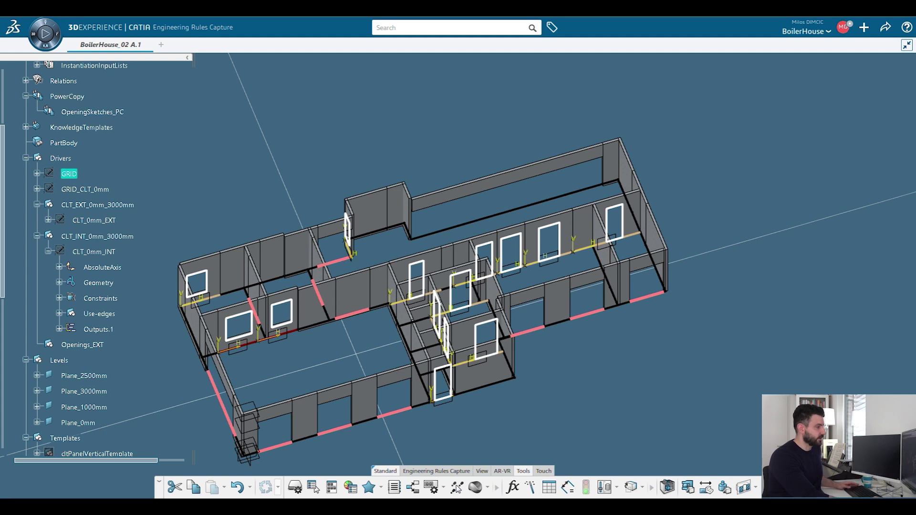
key("space")
mouse_move(382, 296)
middle_mouse_down()
mouse_move(396, 305)
mouse_move(410, 348)
mouse_move(430, 356)
middle_mouse_up()
left_click(69, 174)
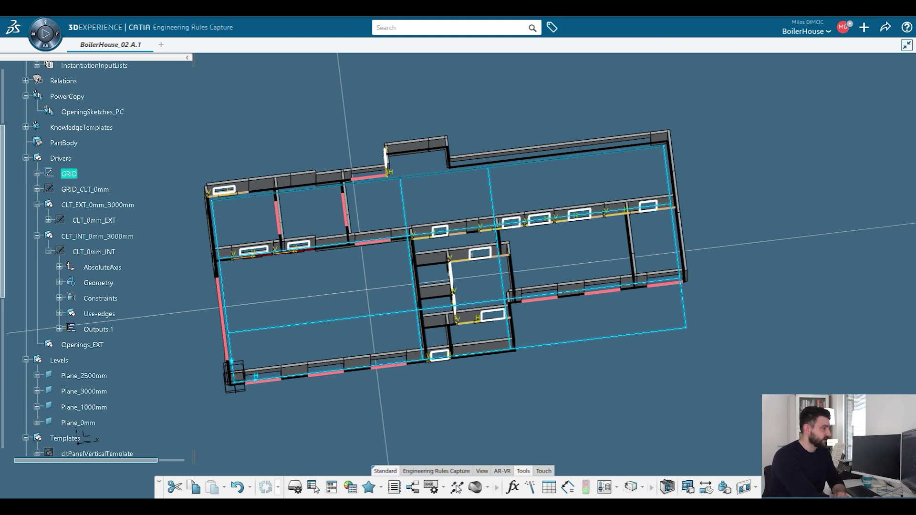
middle_click_drag(525, 124, 656, 115)
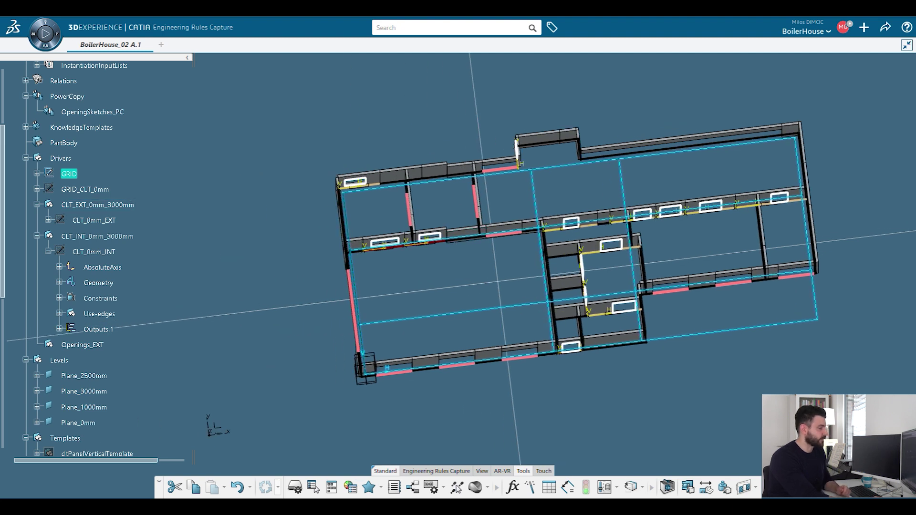
middle_click_drag(458, 257, 410, 330)
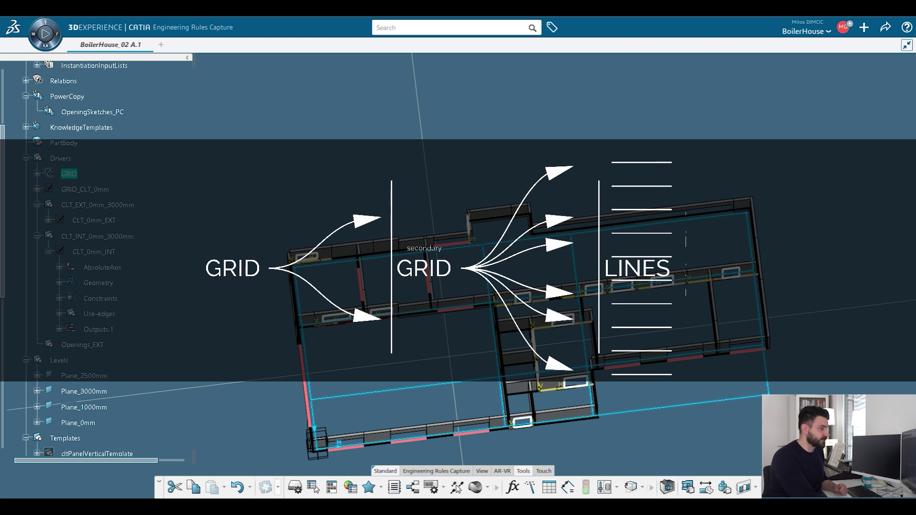
mouse_move(530, 306)
middle_mouse_down()
mouse_move(525, 246)
mouse_move(522, 286)
mouse_move(529, 248)
mouse_move(558, 243)
middle_mouse_up()
key("Escape")
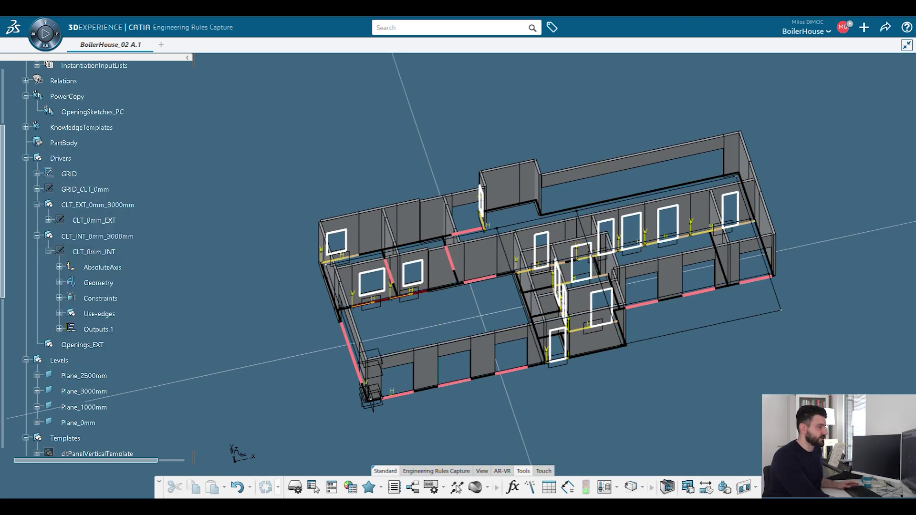
- Set the GRID sketch's Offset.38 dimension to 7800 mm and update the house model
double_click(69, 174)
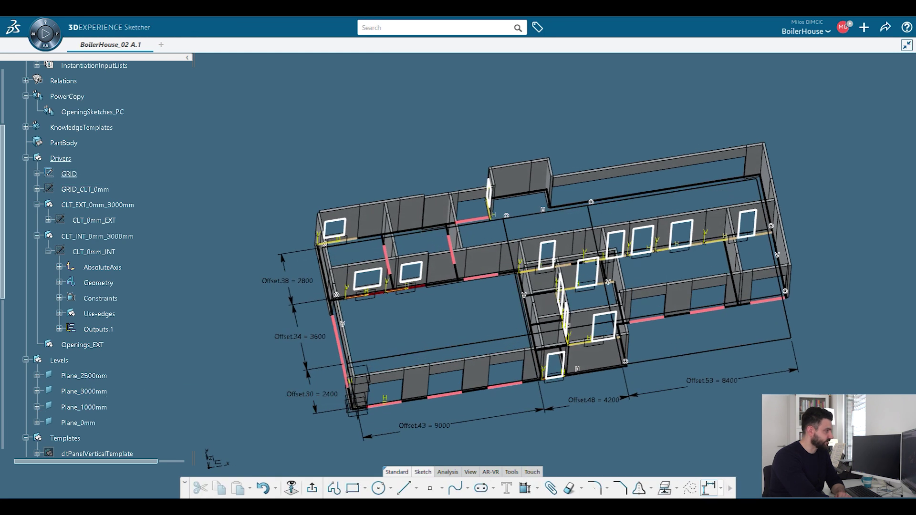
left_click(251, 230)
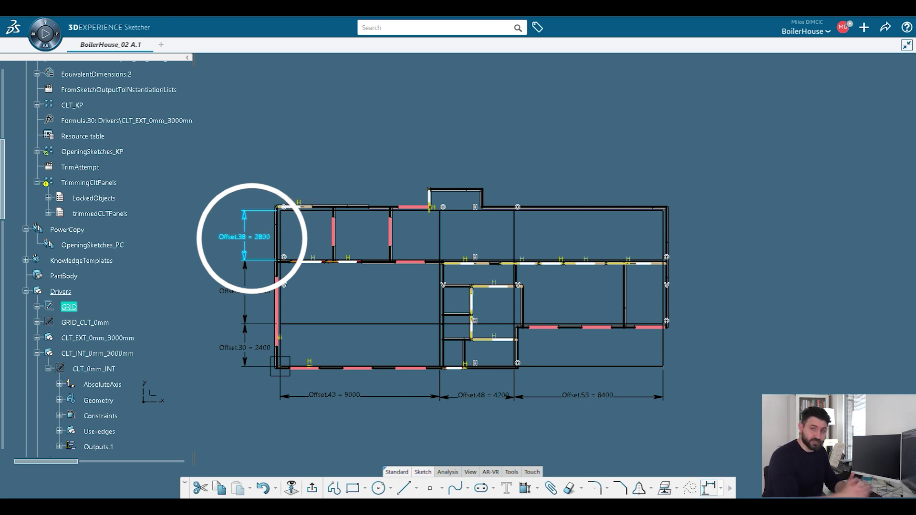
scroll(98, 257, "up", 8)
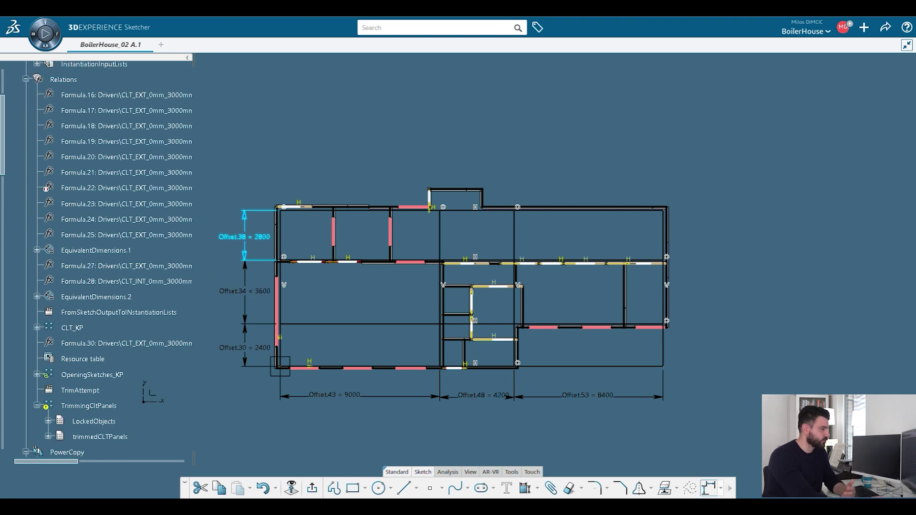
middle_click_drag(430, 286, 460, 288)
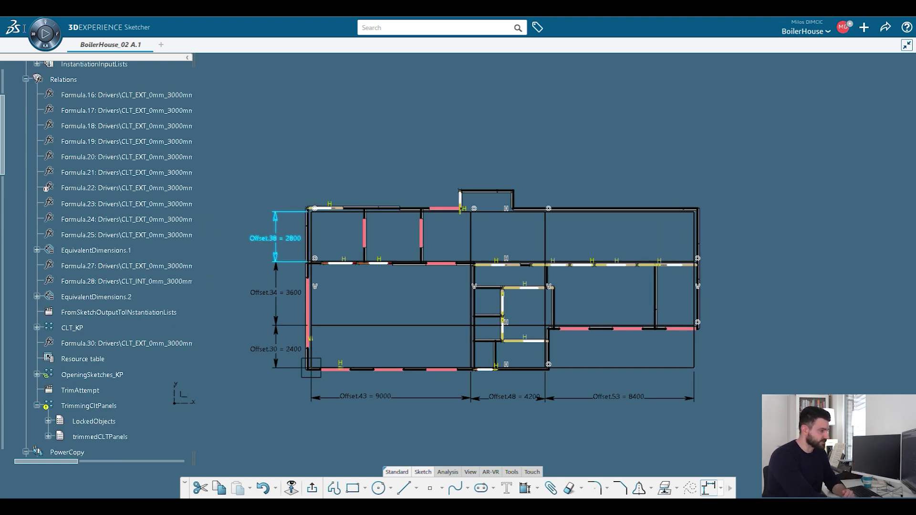
key("Return")
middle_click_drag(465, 246, 458, 275)
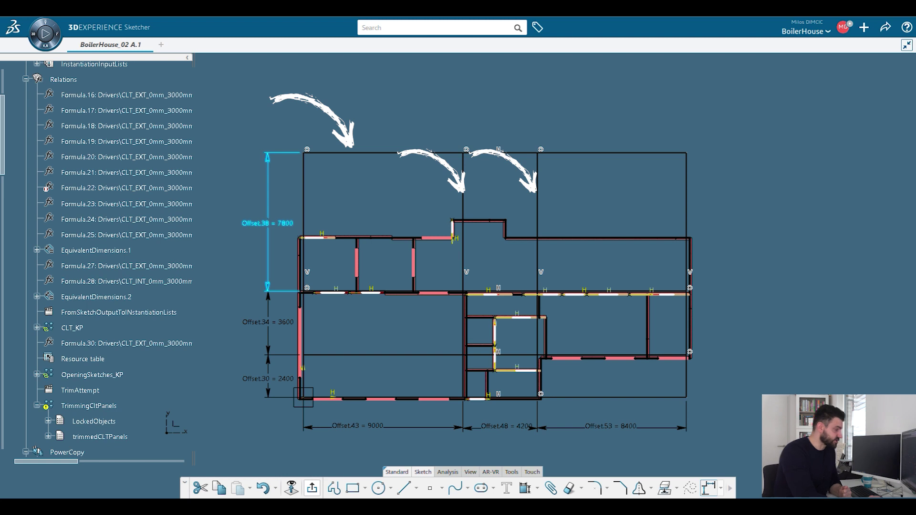
left_click(312, 488)
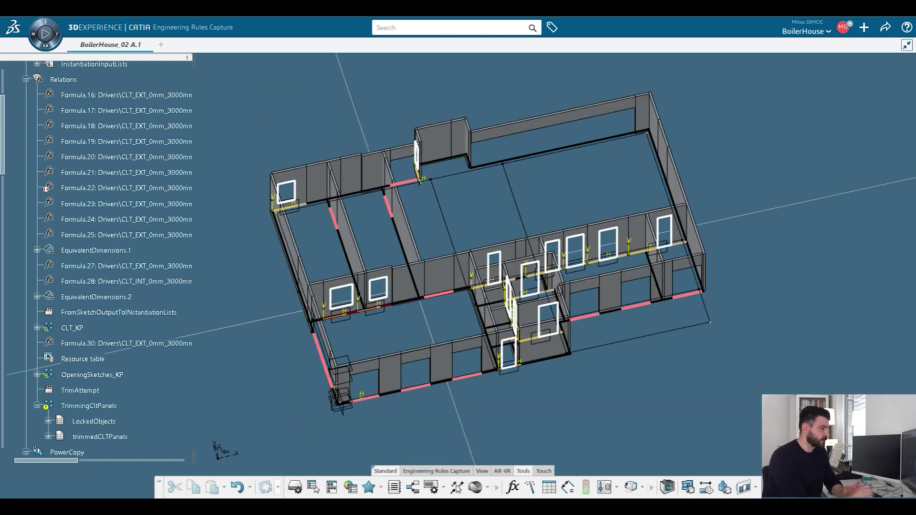
middle_click_drag(492, 266, 505, 243)
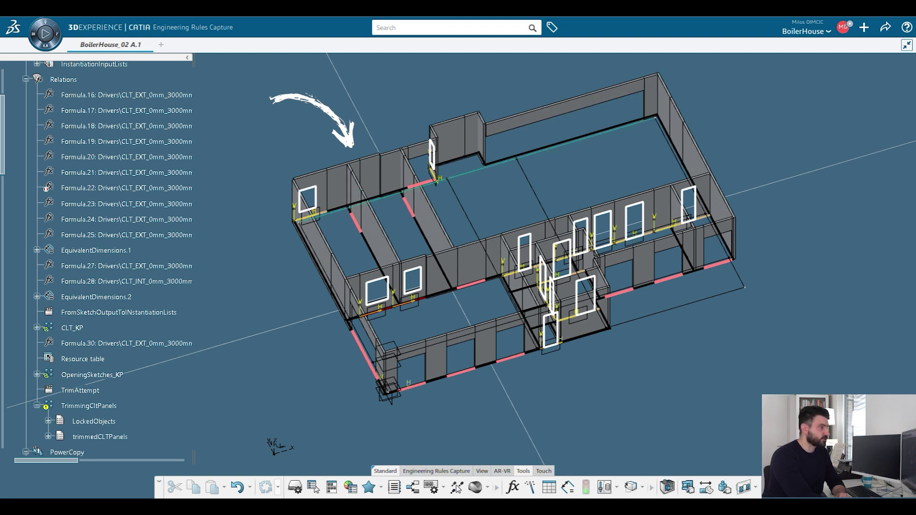
middle_click_drag(572, 138, 538, 156)
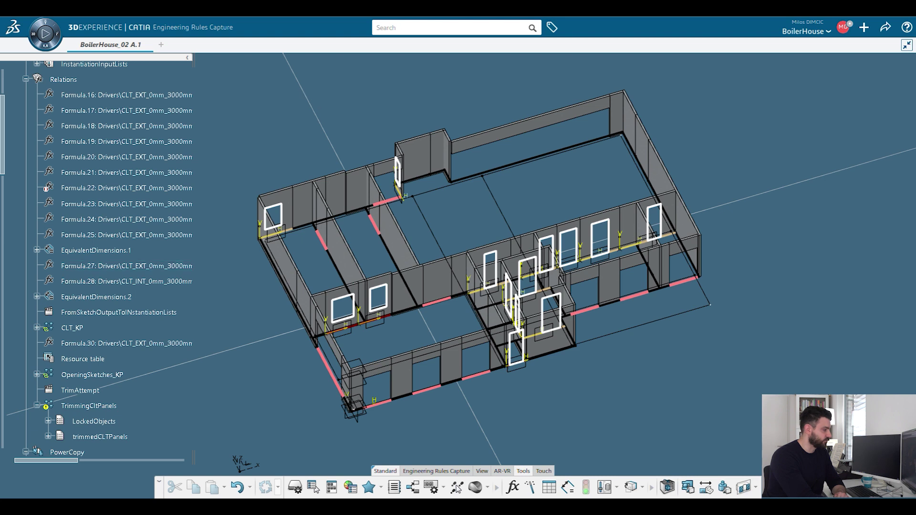
- Set the GRID sketch's Offset.53 dimension to 12400 mm, update the model and check the resulting panels
scroll(96, 257, "down", 5)
scroll(95, 258, "up", 2)
scroll(96, 258, "down", 1)
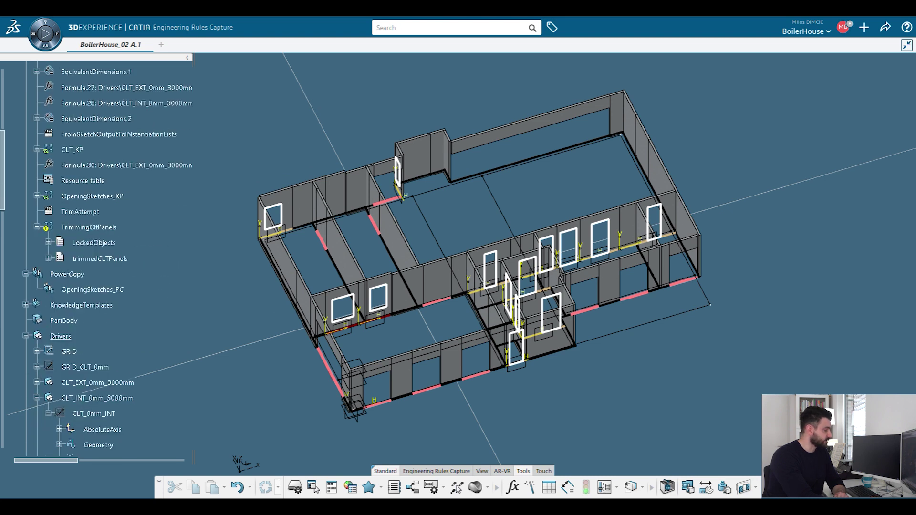
double_click(69, 352)
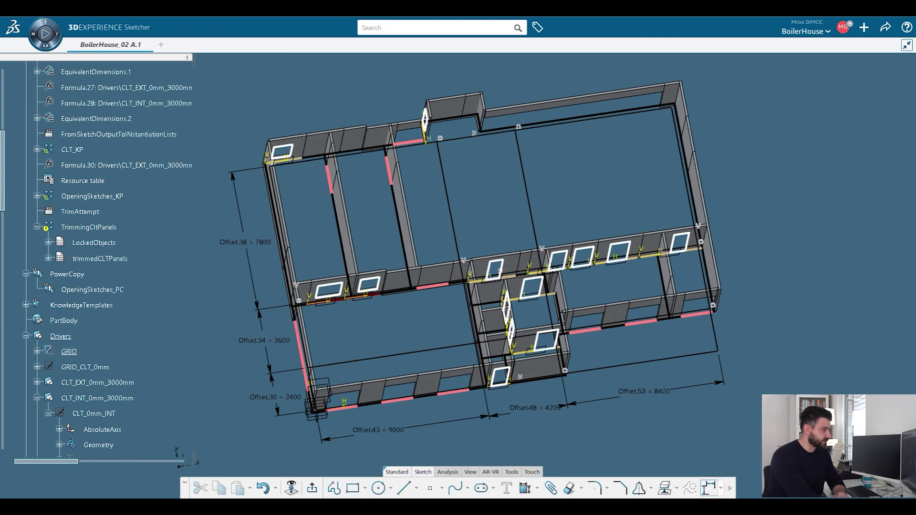
middle_click_drag(497, 257, 465, 249)
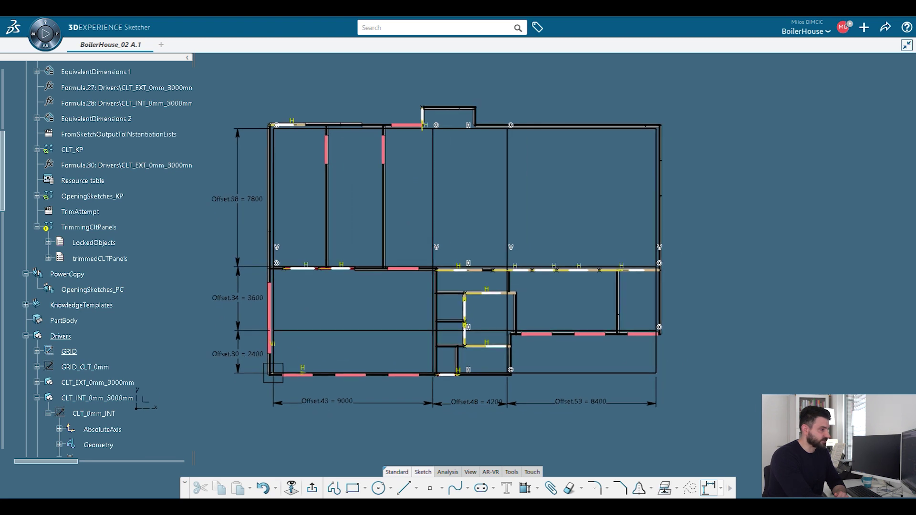
left_click(580, 401)
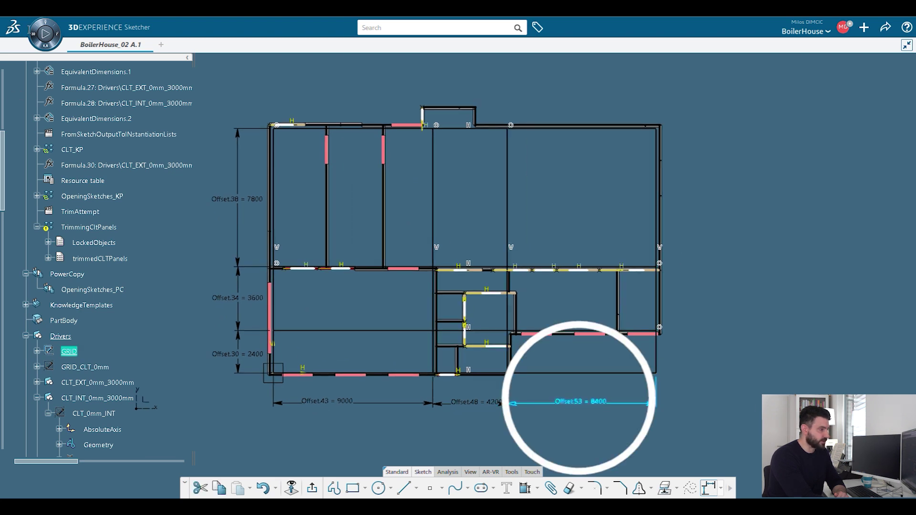
type("12400")
key("Return")
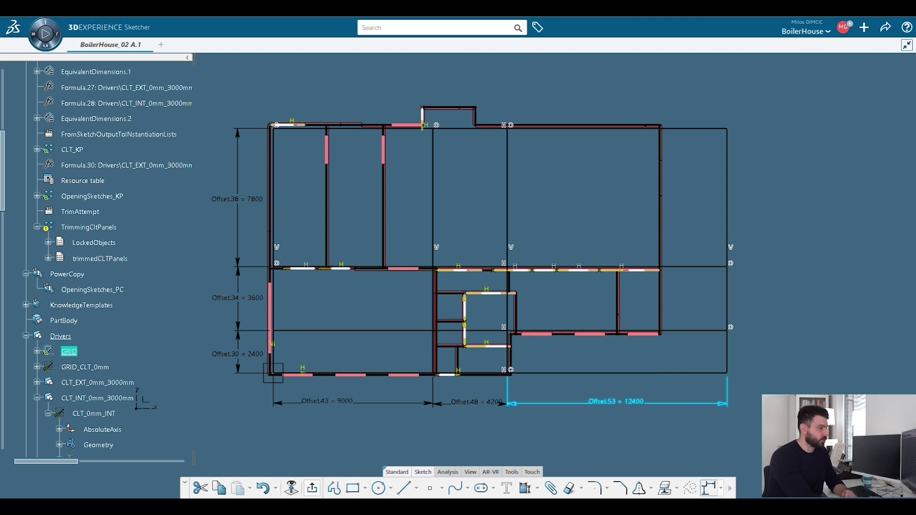
left_click(312, 488)
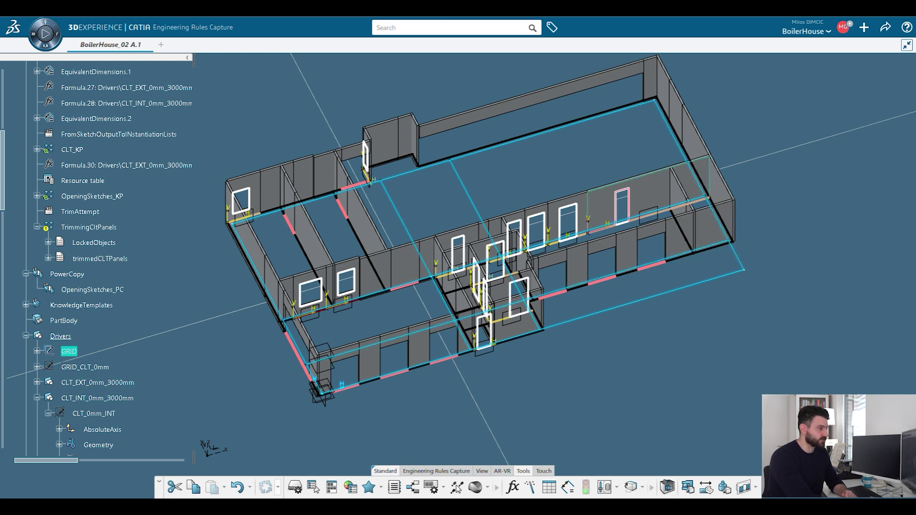
left_click(616, 162)
middle_click_drag(620, 183, 620, 220)
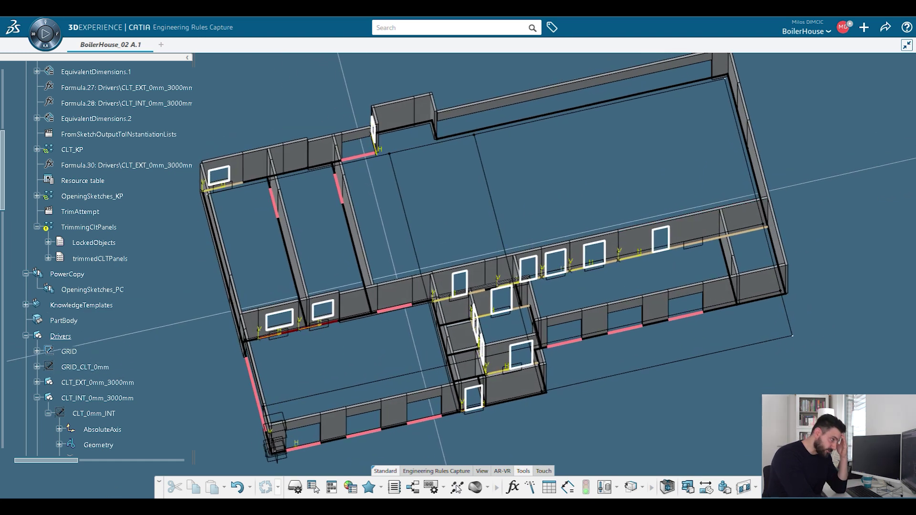
left_click(520, 254)
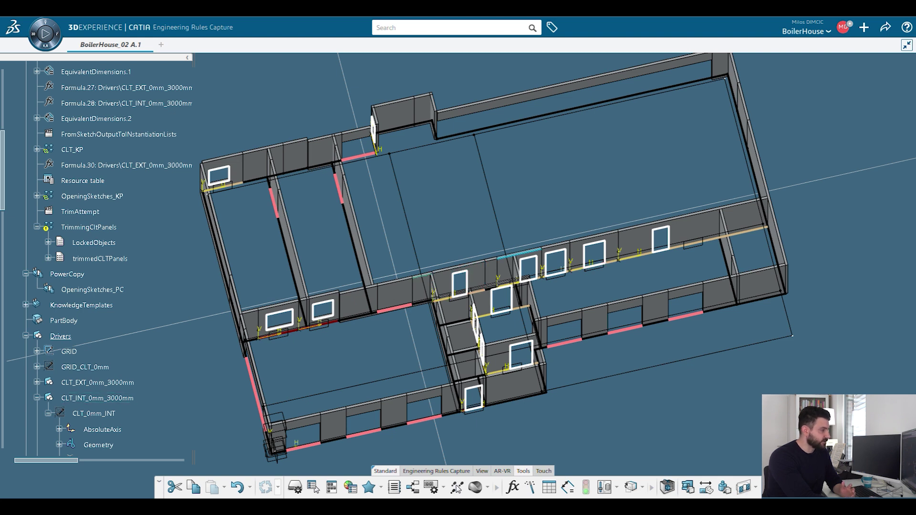
- Increase the Offset.215 dimension in the GRID_CLT_0mm sketch to push the end wall outward from its grid line, and update the house model
left_click(642, 239)
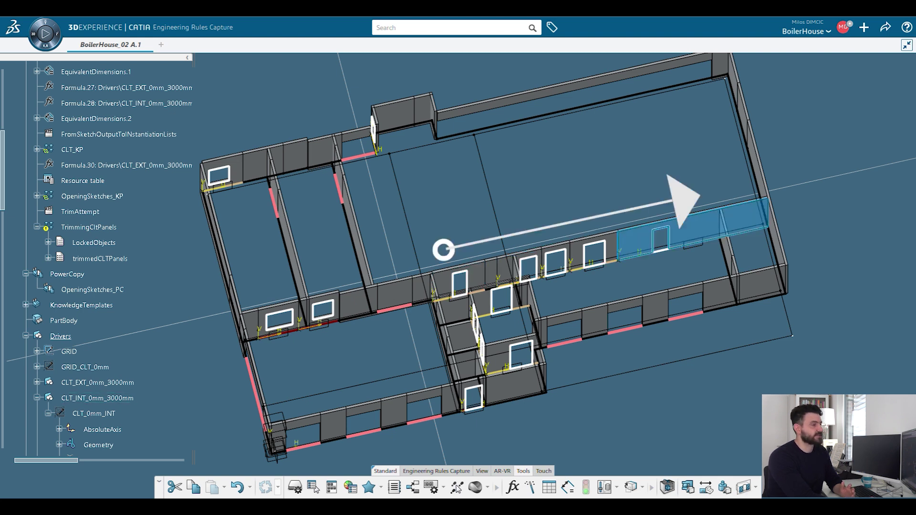
key("Escape")
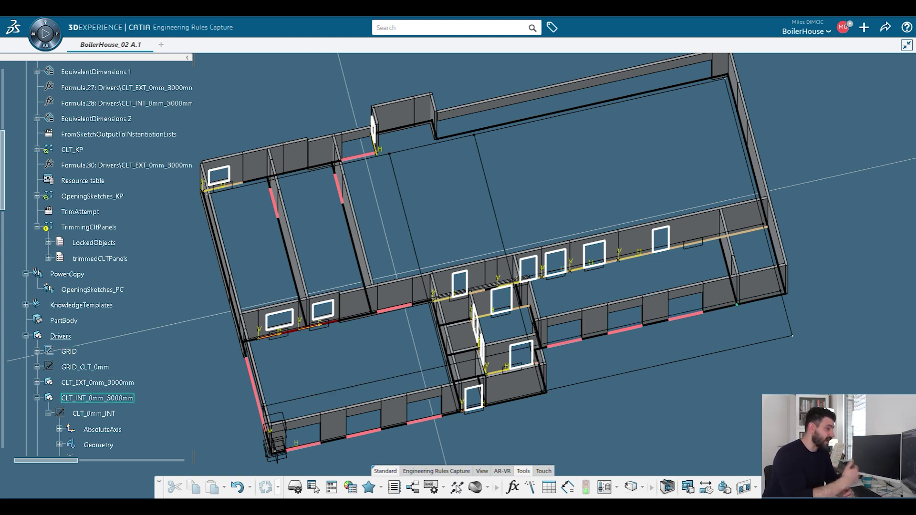
middle_click_drag(410, 267, 452, 251)
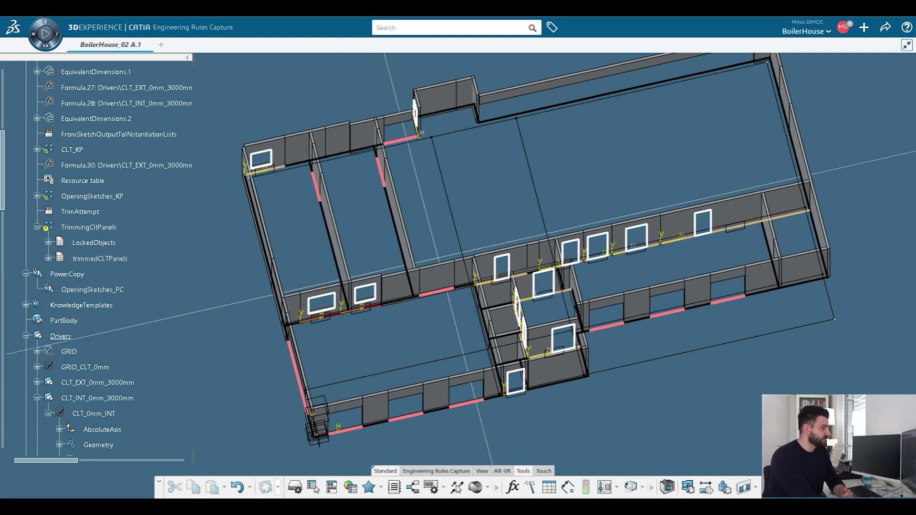
middle_click_drag(506, 267, 381, 295)
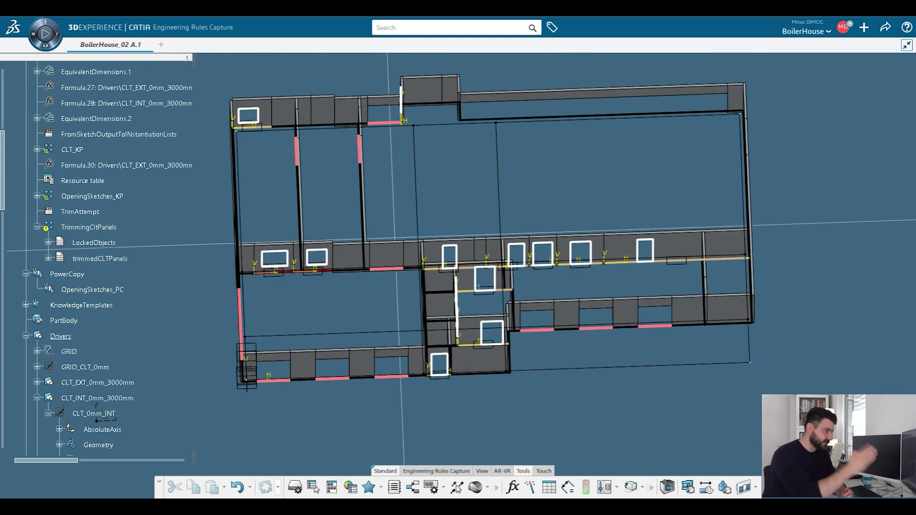
left_click(745, 200)
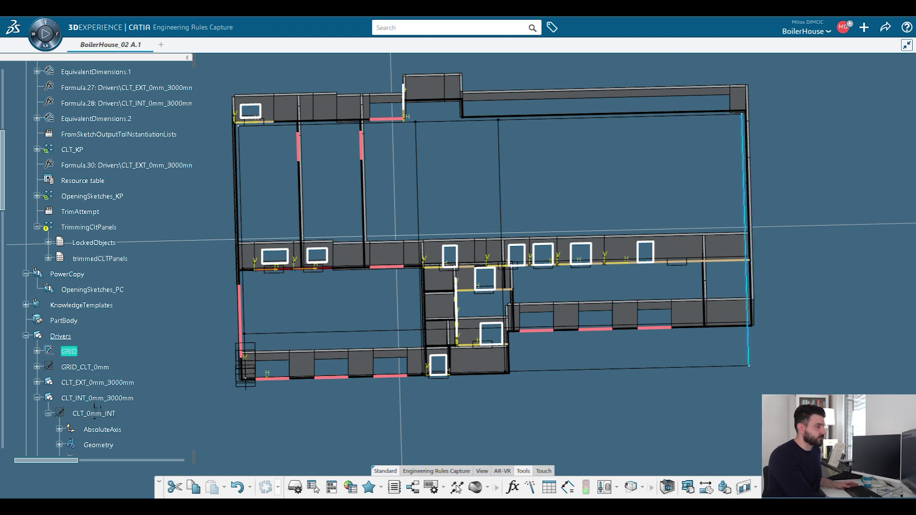
scroll(96, 407, "down", 3)
scroll(95, 407, "down", 3)
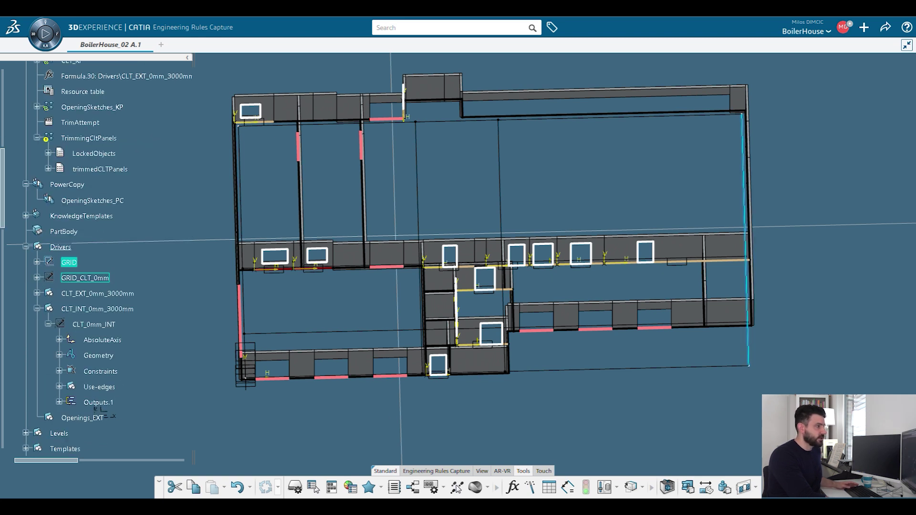
double_click(85, 278)
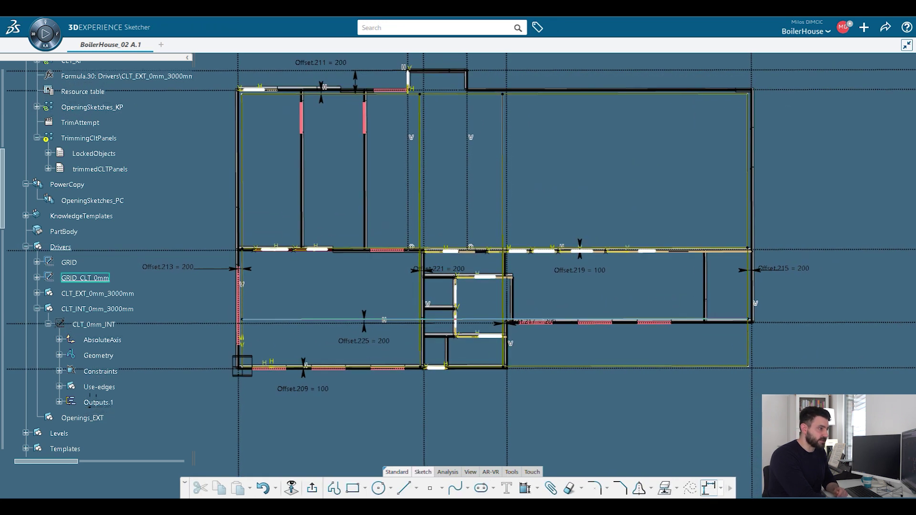
left_click(767, 268)
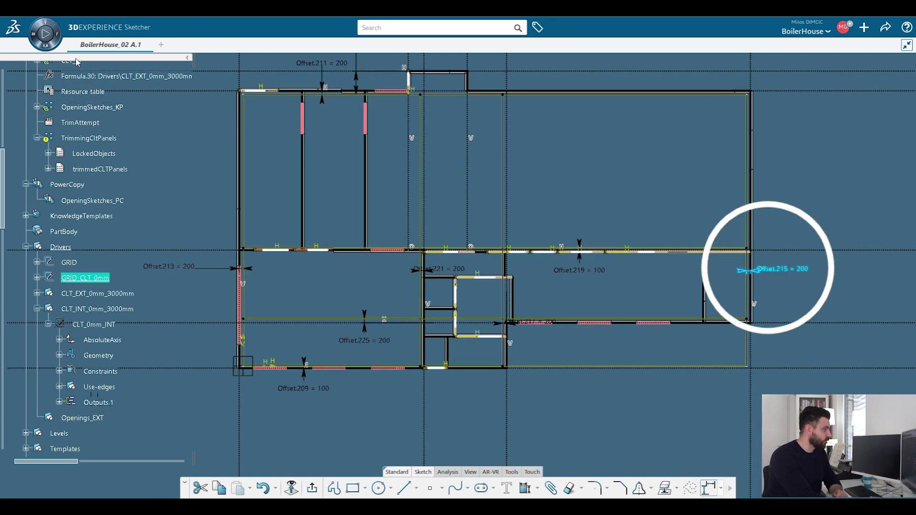
key("Return")
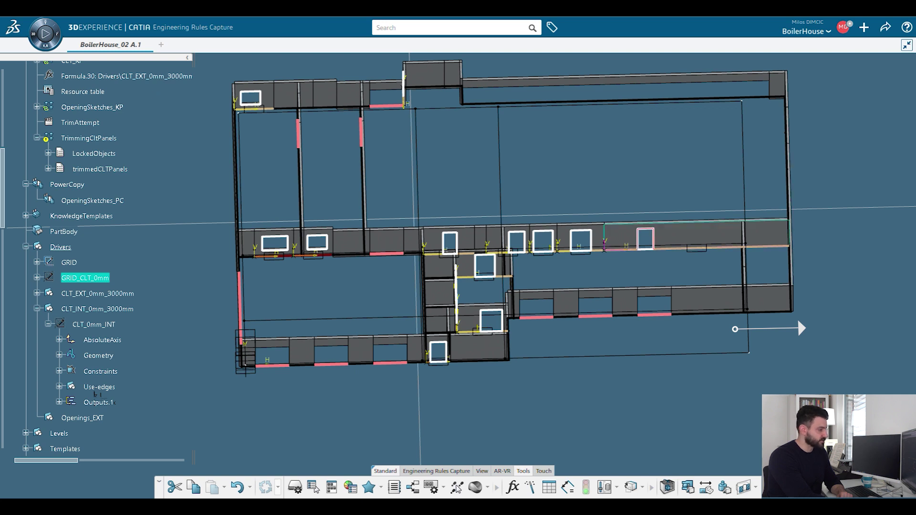
left_click(770, 267)
middle_click_drag(739, 258, 687, 227)
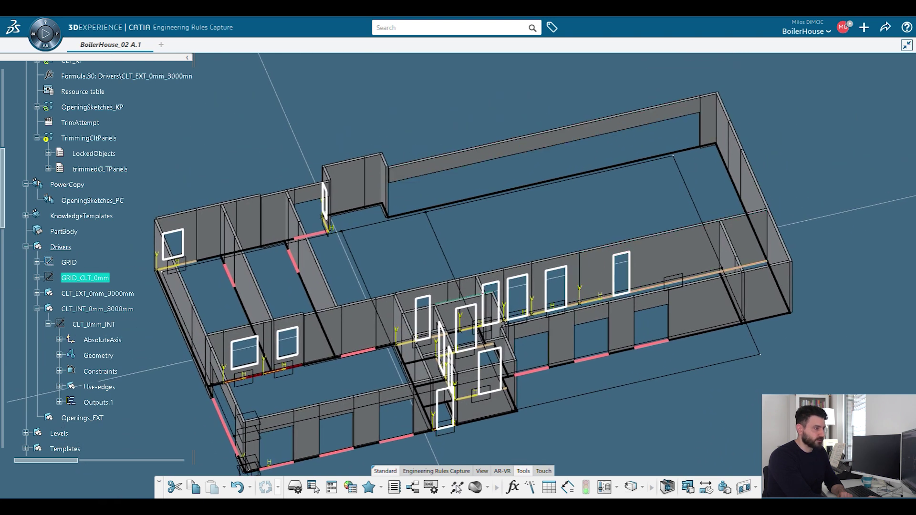
- Expand the model's Parameters set and hide the GRID sketch of the Drivers set
middle_click_drag(470, 315, 499, 259)
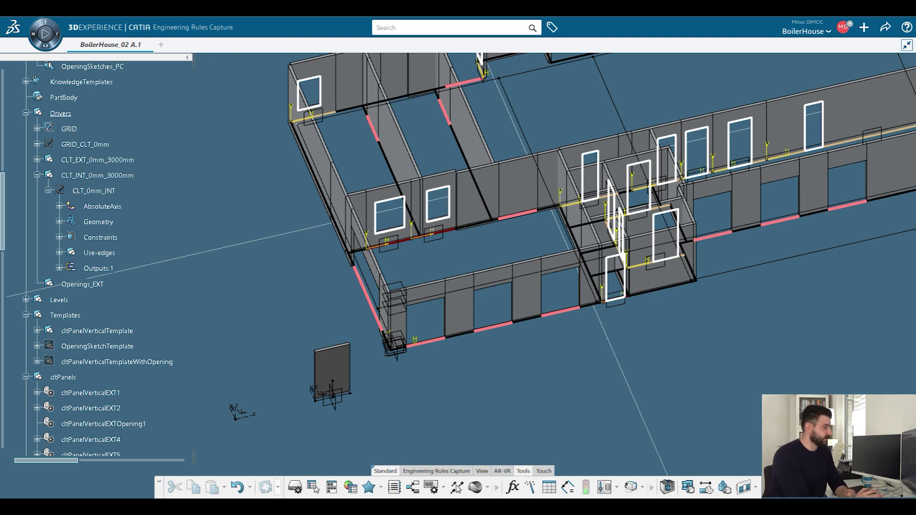
scroll(96, 258, "up", 3)
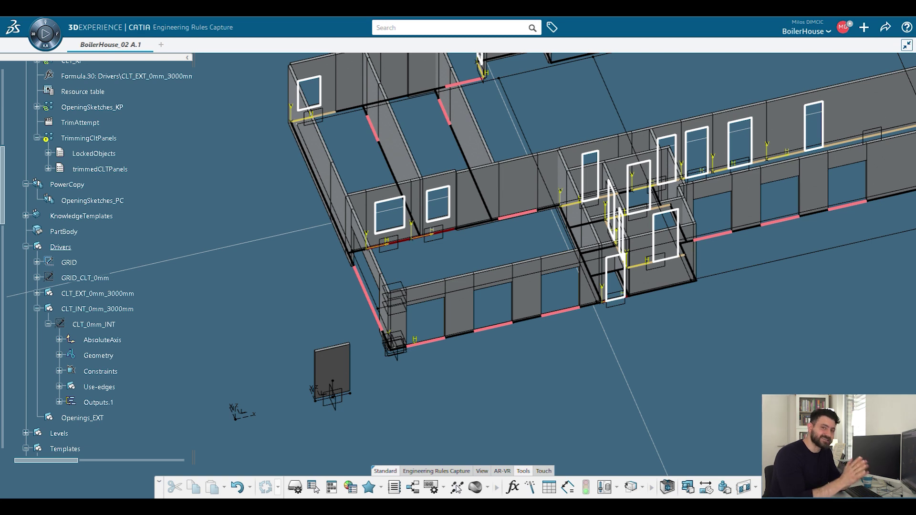
middle_click_drag(620, 198, 529, 247)
scroll(529, 247, "down", 3)
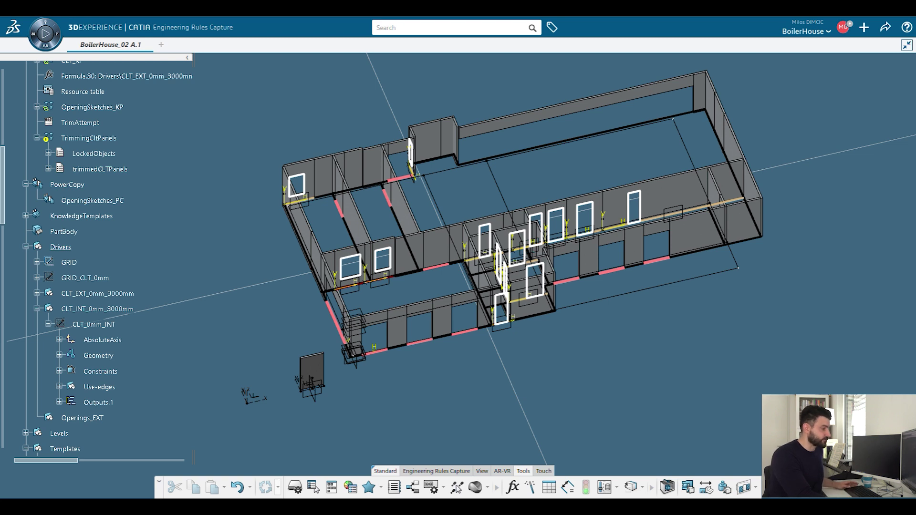
scroll(411, 267, "up", 4)
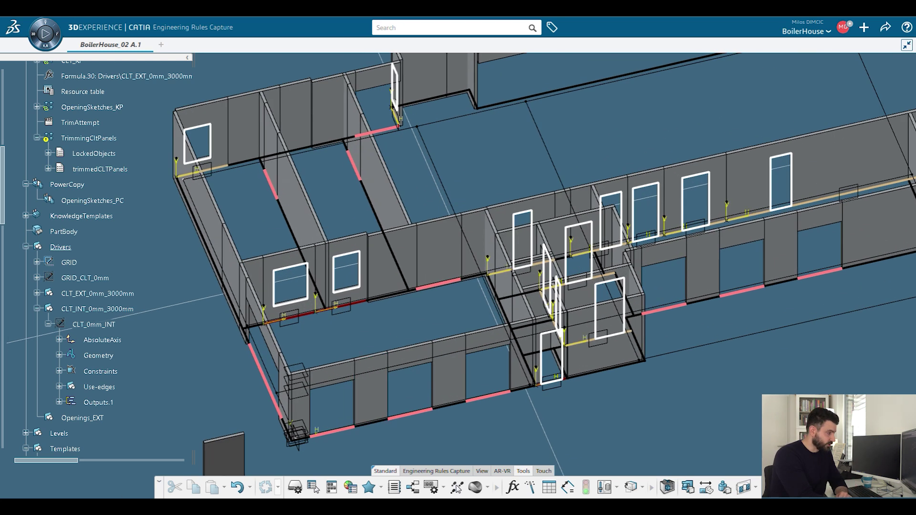
middle_click_drag(410, 267, 412, 289)
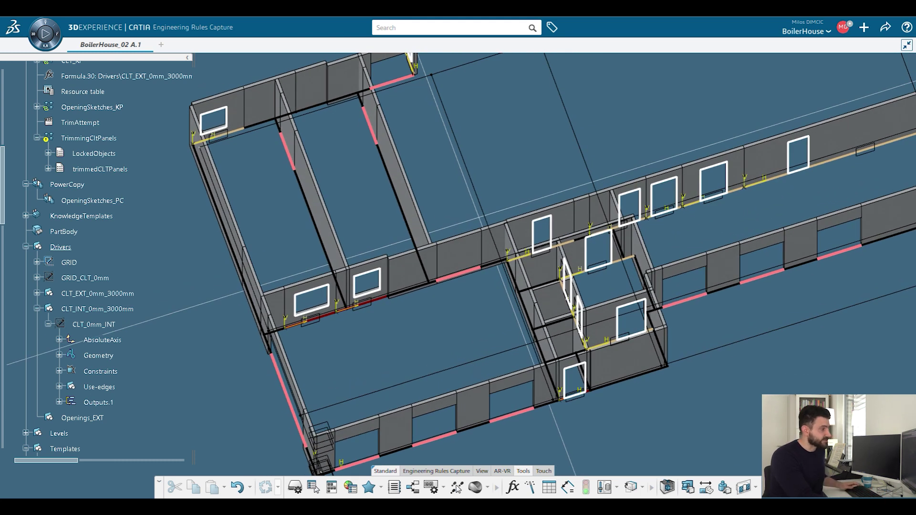
scroll(46, 411, "up", 10)
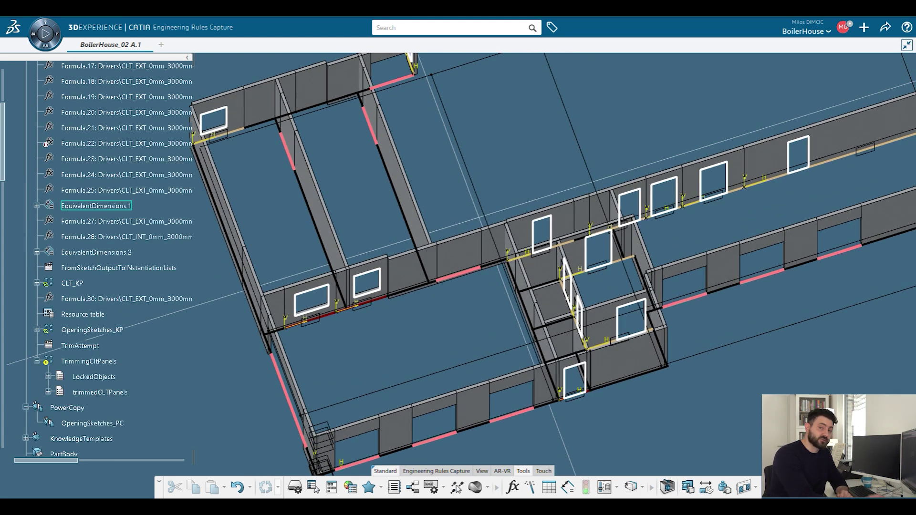
left_click(26, 302)
scroll(72, 271, "down", 5)
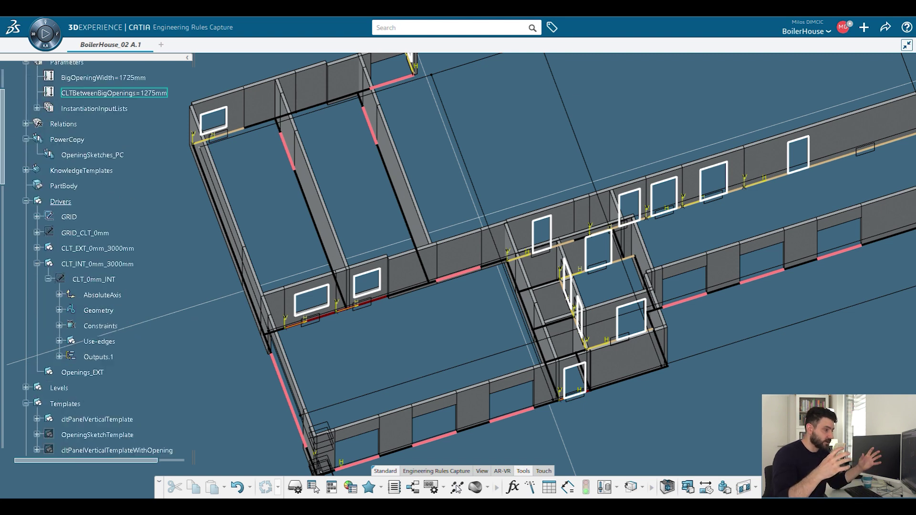
key("space")
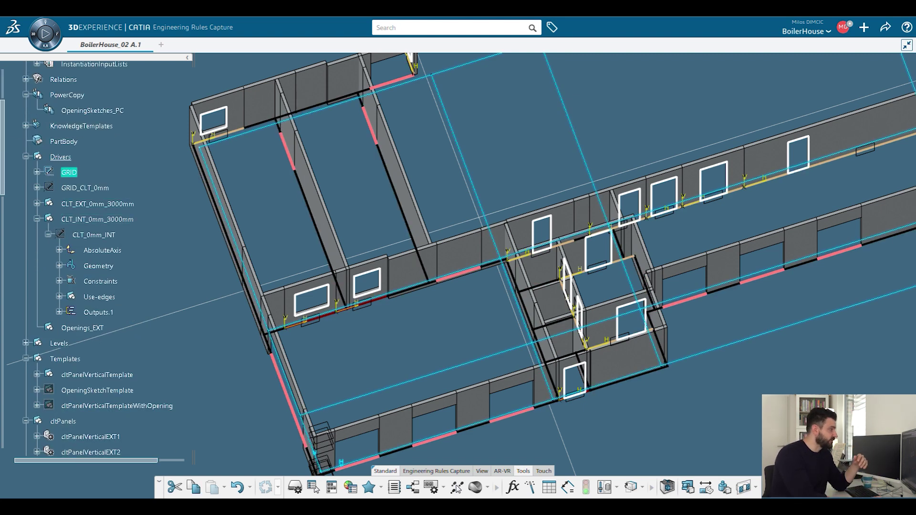
- Examine the interior wall with the two windows and trace its plain panel to the driving line in CLT_INT_0mm_3000mm
mouse_move(410, 268)
middle_mouse_down()
mouse_move(484, 249)
mouse_move(464, 229)
mouse_move(464, 201)
middle_mouse_up()
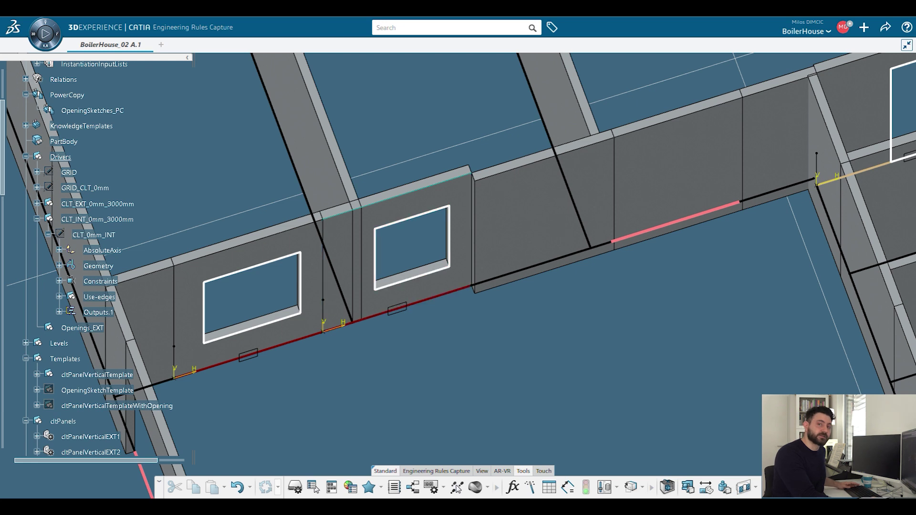
middle_click_drag(542, 263, 563, 302)
middle_click_drag(564, 301, 537, 291)
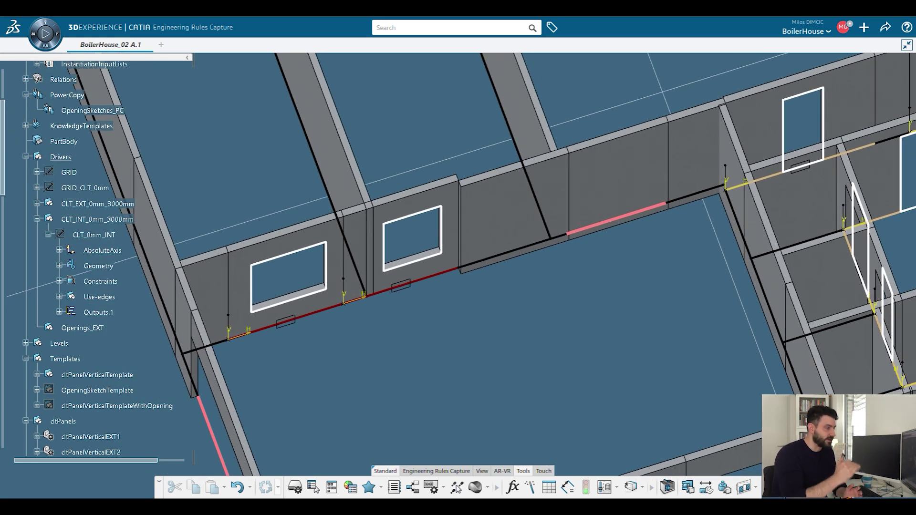
left_click(308, 315)
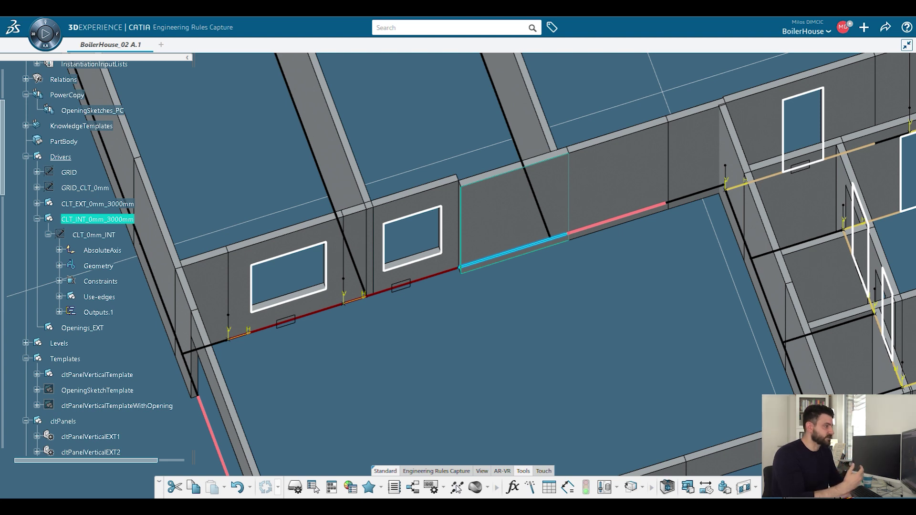
scroll(405, 261, "down", 5)
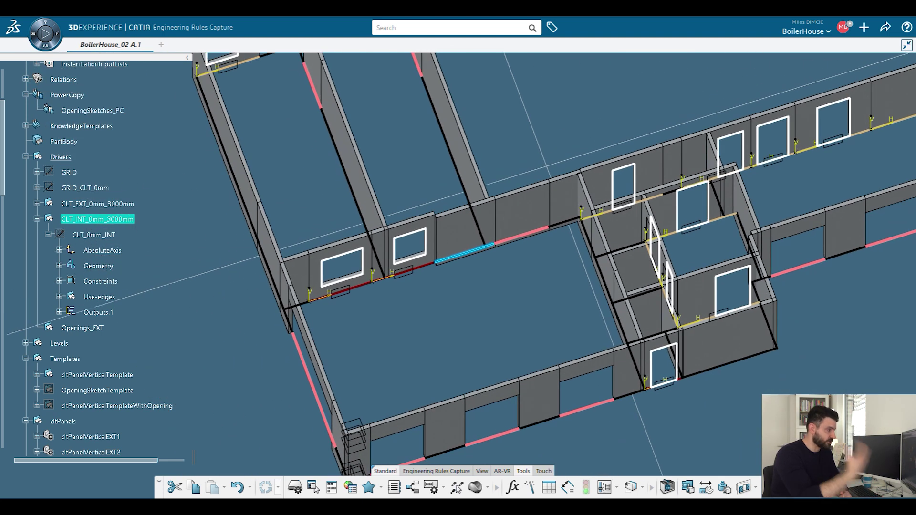
scroll(458, 271, "up", 1)
left_click(458, 275)
middle_click_drag(458, 275, 444, 284)
- Inspect the cltPanelVertical template's input parameters, including PanelFlip and WallThickness, against the house walls
scroll(91, 337, "down", 7)
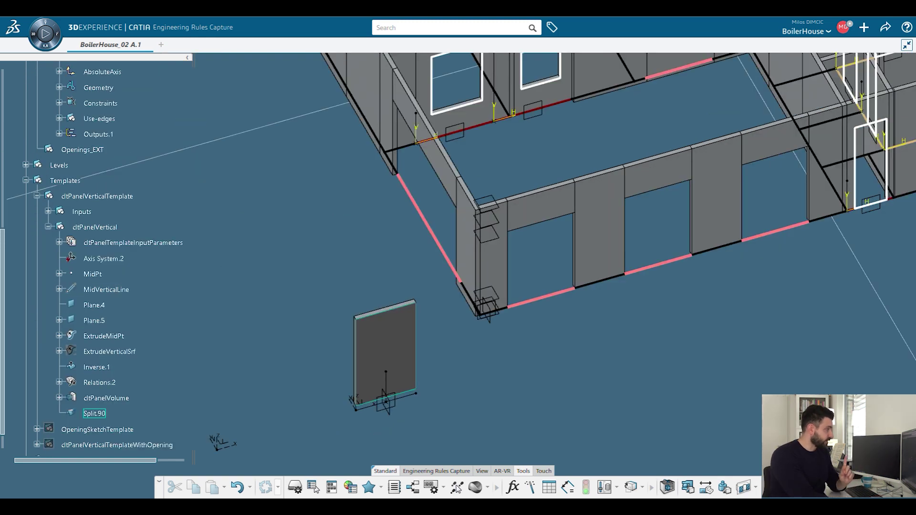
middle_click_drag(597, 132, 584, 181)
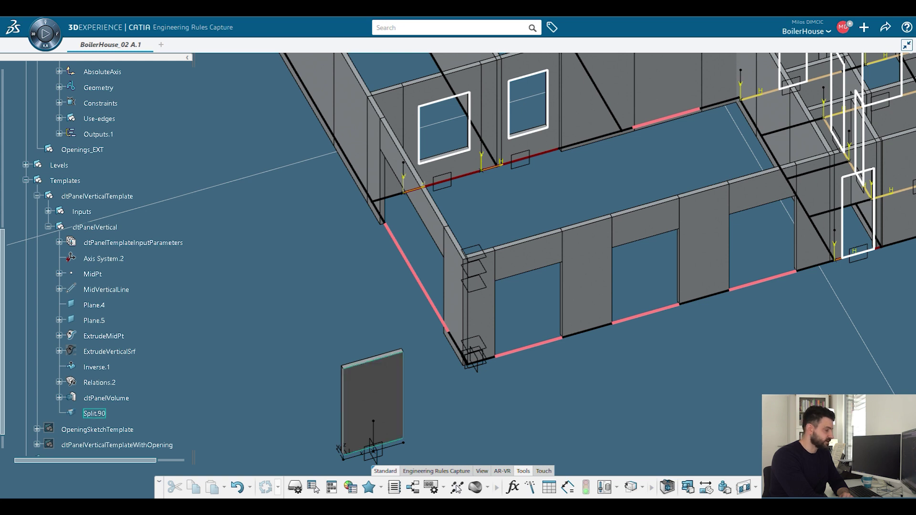
left_click(59, 242)
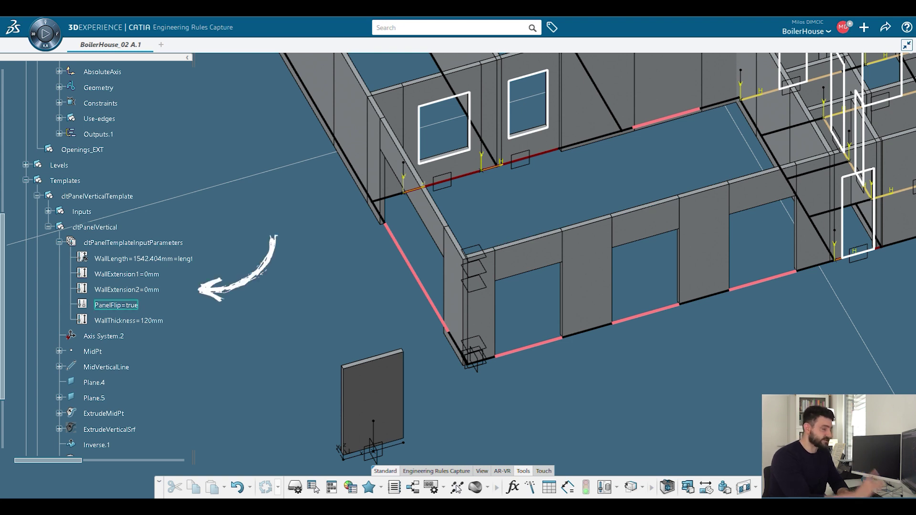
left_click(116, 306)
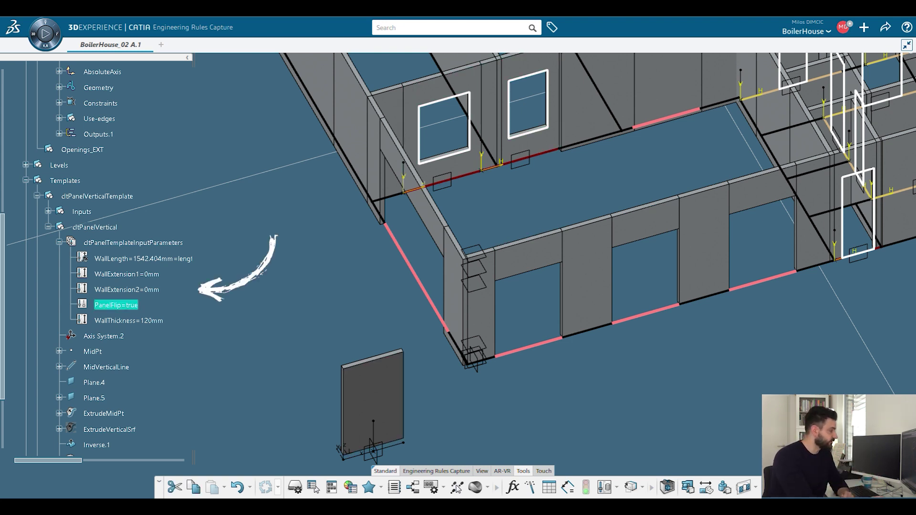
middle_click_drag(553, 139, 551, 222)
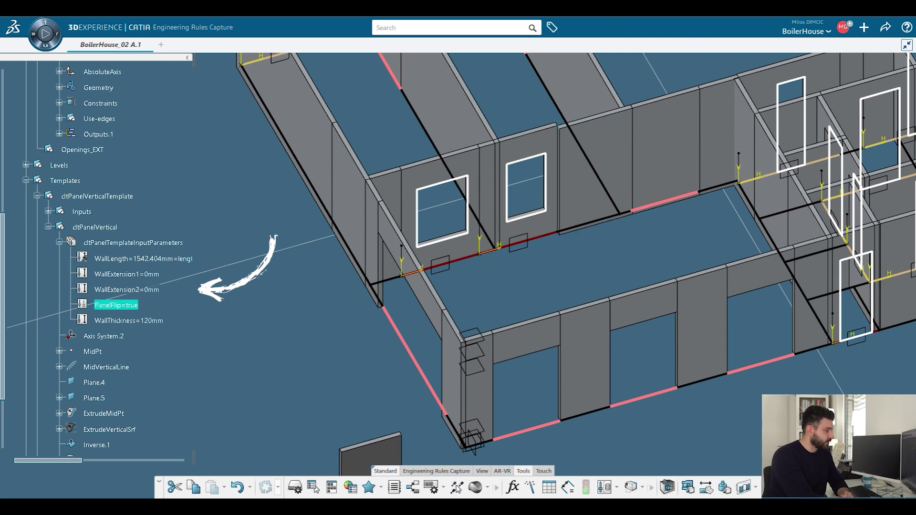
left_click(129, 320)
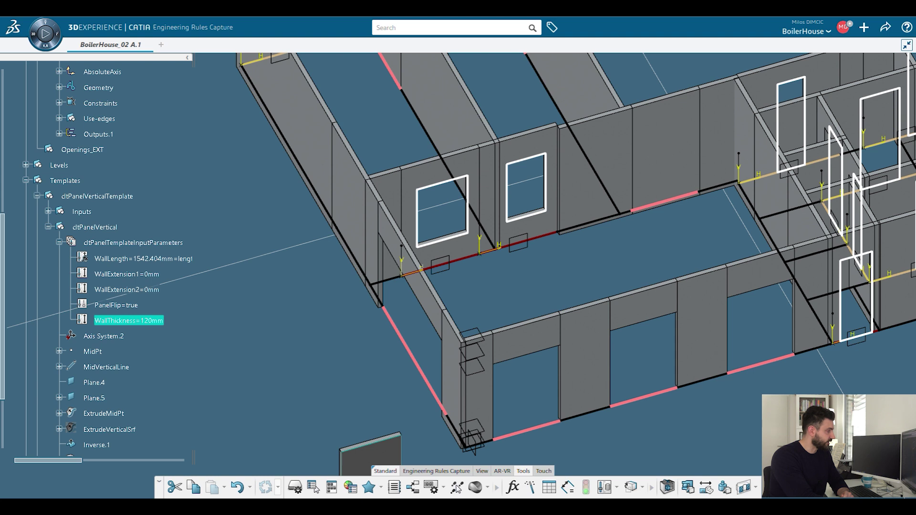
- Examine the panel joints along the exterior wall with the large openings, and the whole house from several angles
middle_click_drag(520, 242, 470, 241)
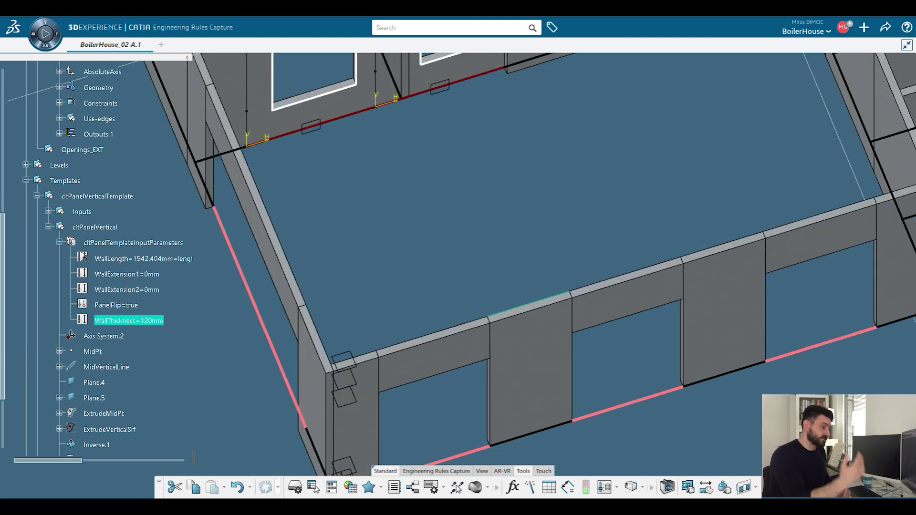
middle_click_drag(482, 238, 454, 331, "ctrl")
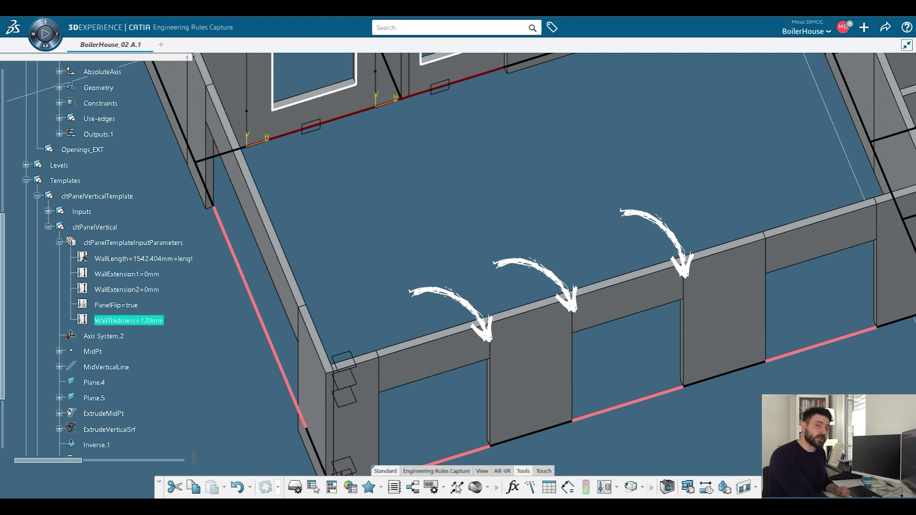
scroll(457, 269, "down", 6)
middle_click_drag(489, 287, 454, 331)
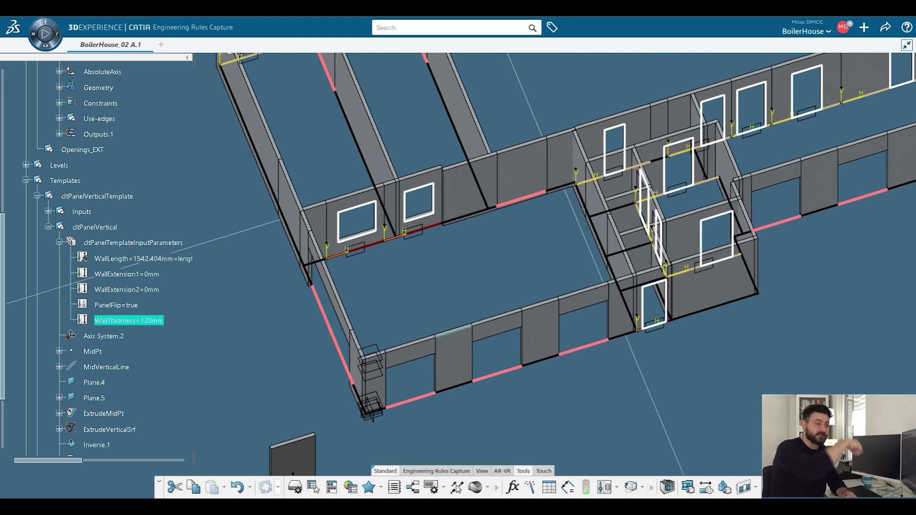
scroll(477, 262, "down", 5)
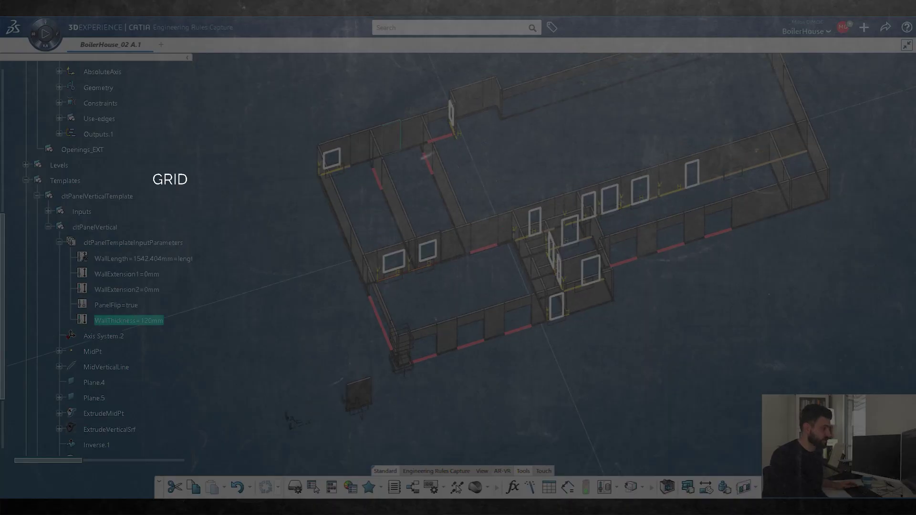
middle_click_drag(395, 139, 366, 163)
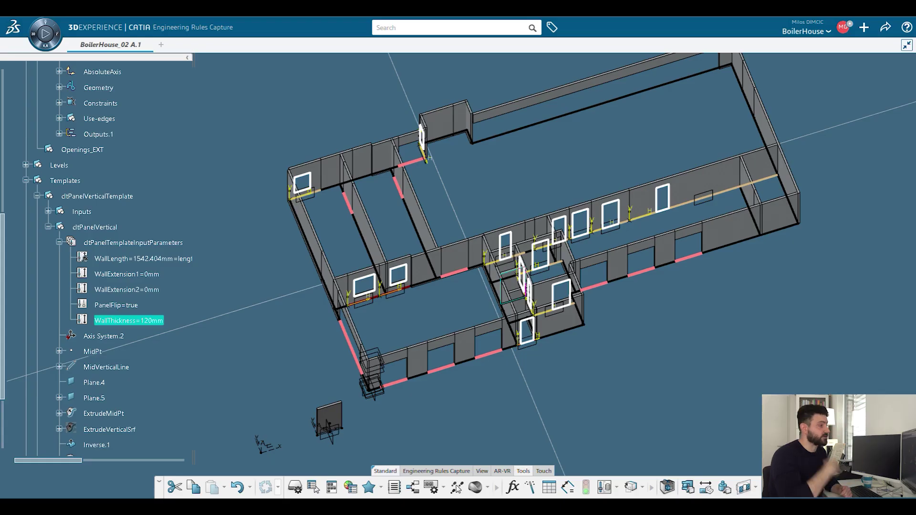
middle_click_drag(551, 244, 482, 289)
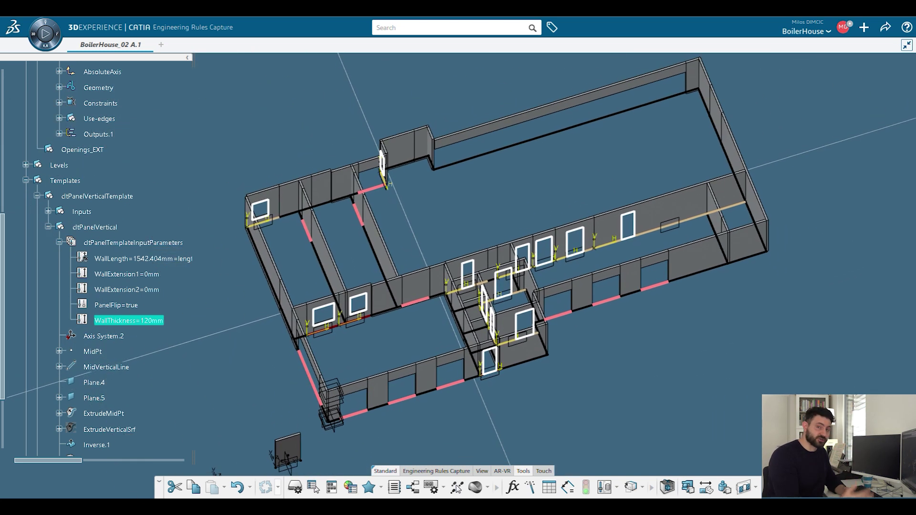
middle_click_drag(544, 312, 590, 300)
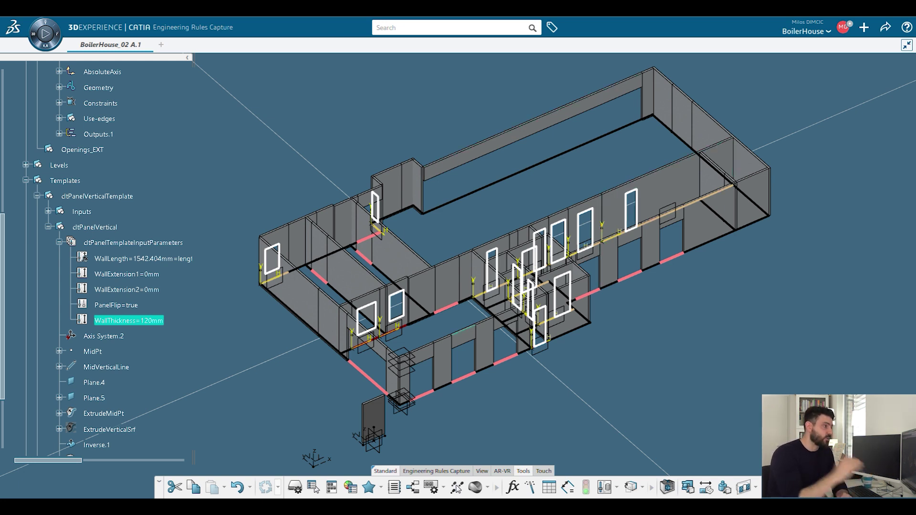
- Search the new content types for "slab", and close the content list
left_click(443, 360)
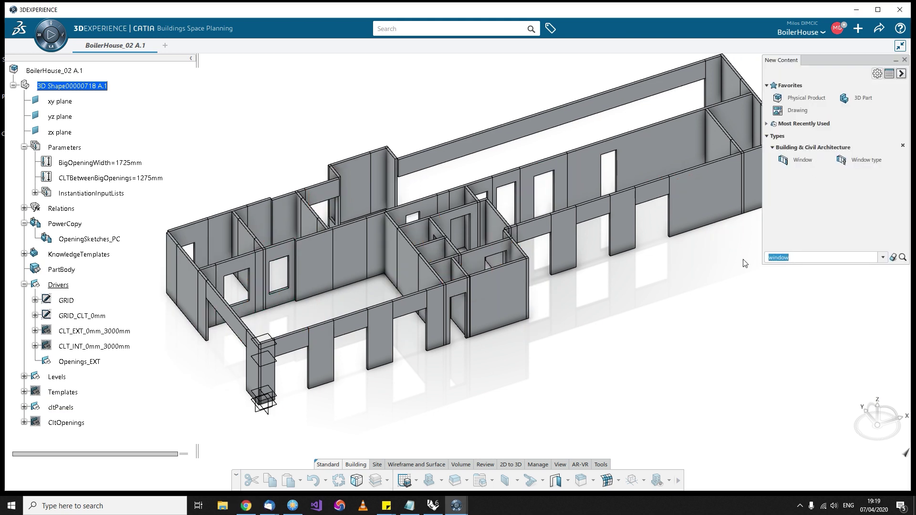
key("Return")
type("slab")
key("Return")
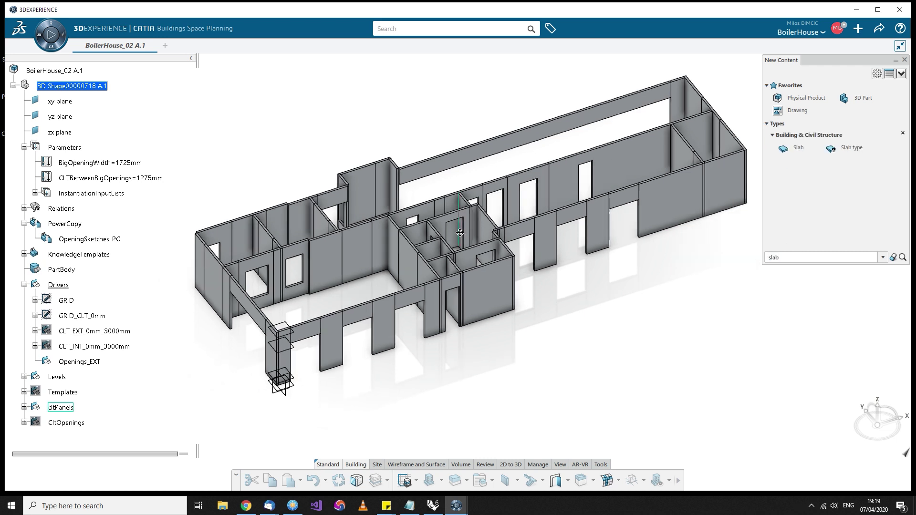
middle_click_drag(450, 210, 439, 262)
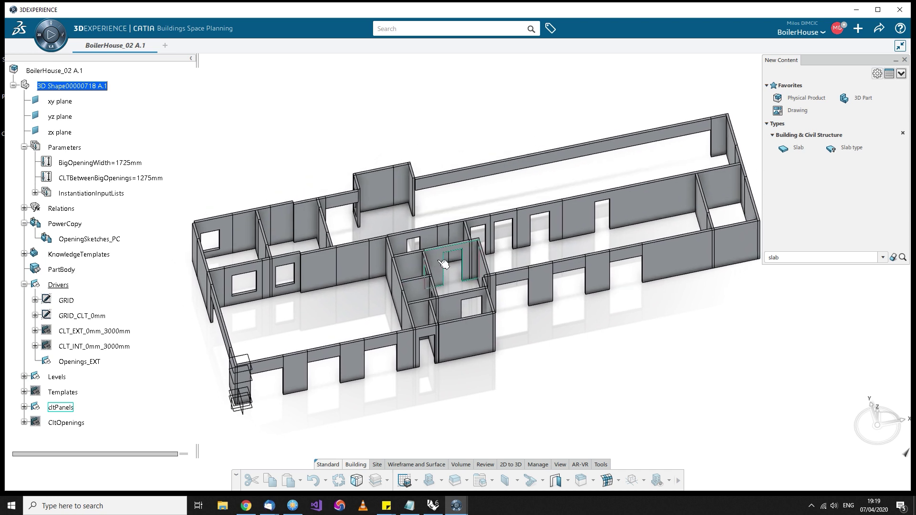
left_click(904, 60)
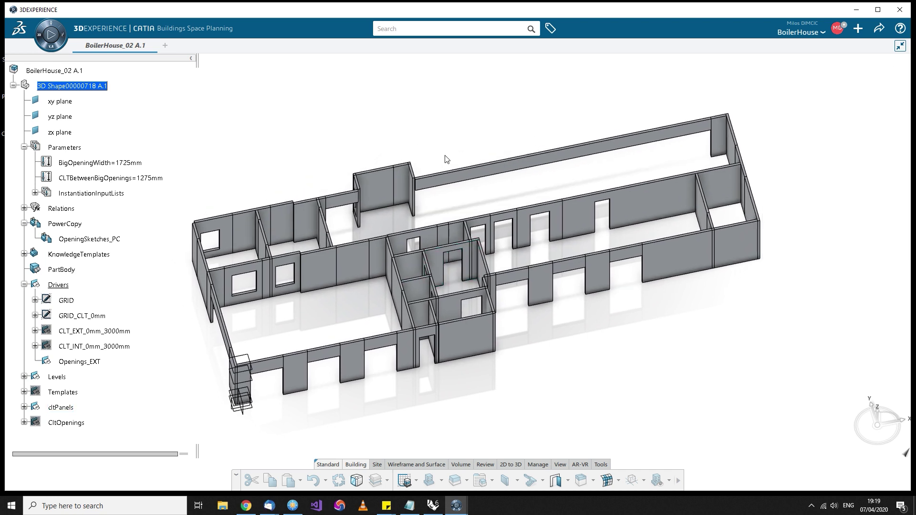
- Try a BigOpeningWidth of 725 mm, and finish with BigOpeningWidth at 1725 mm and CLTBetweenBigOpenings at 1275 mm
double_click(98, 165)
left_click(817, 378)
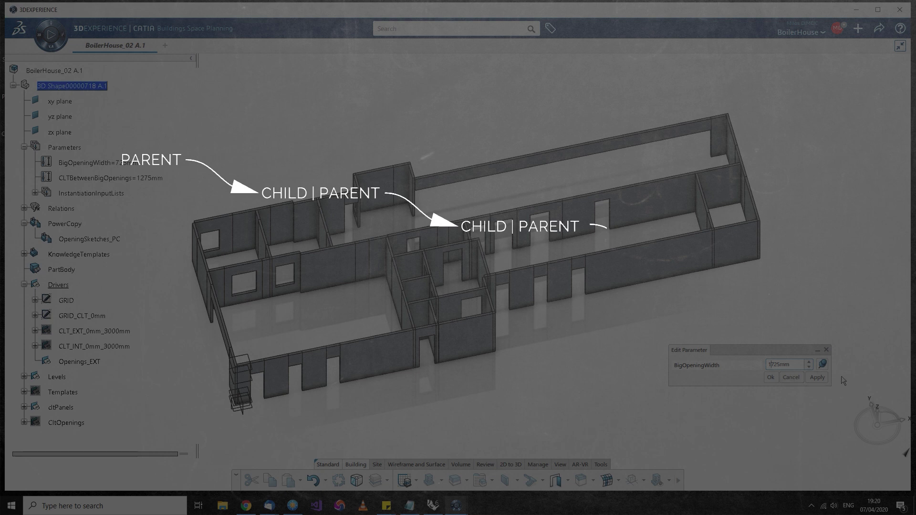
left_click(814, 378)
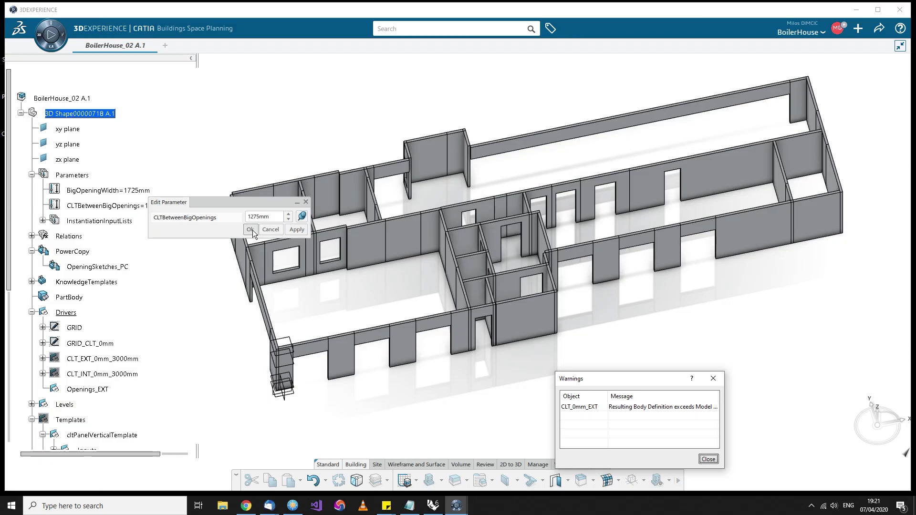
left_click(252, 230)
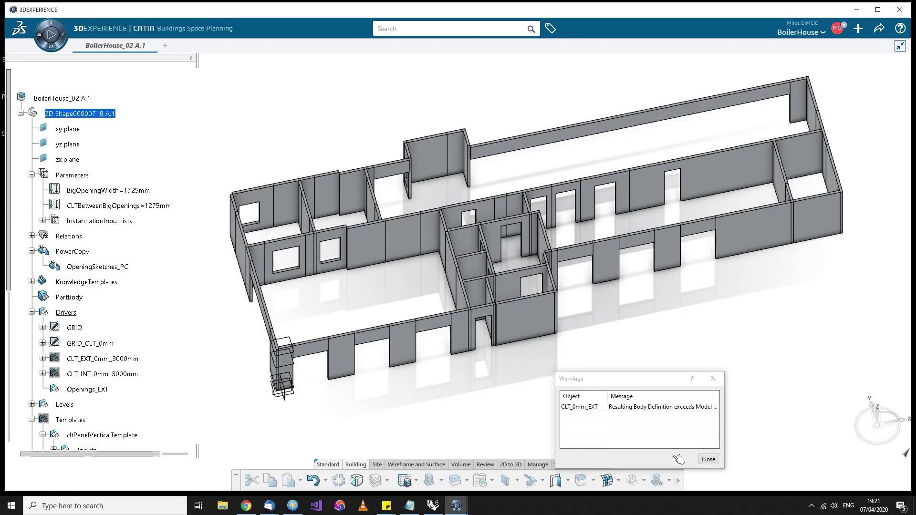
- Set the middle vertical offset in the GRID sketch to 4600 mm and update the house model
double_click(84, 330)
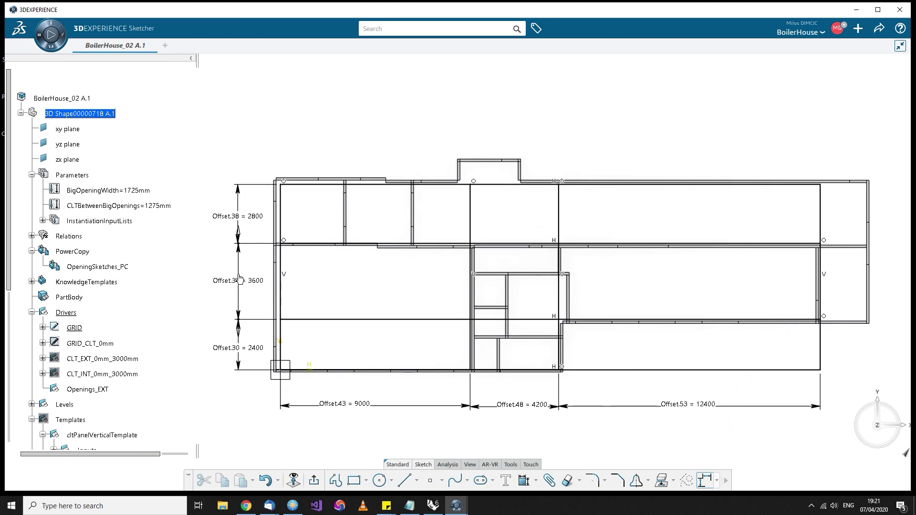
double_click(240, 280)
left_click(612, 328)
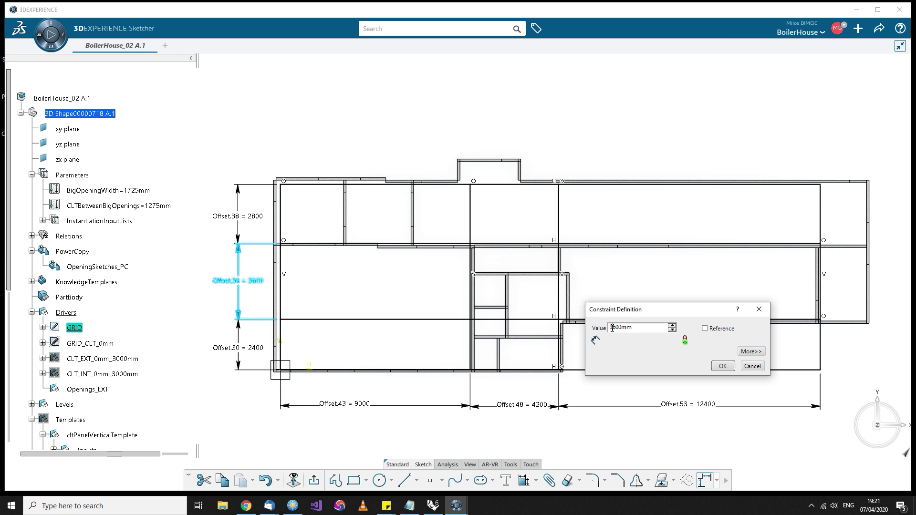
type("4")
left_click(722, 366)
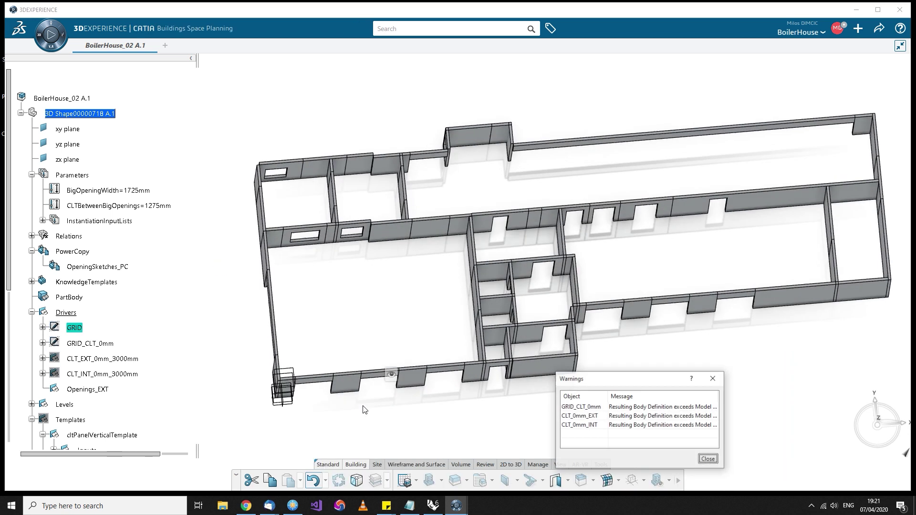
left_click(708, 459)
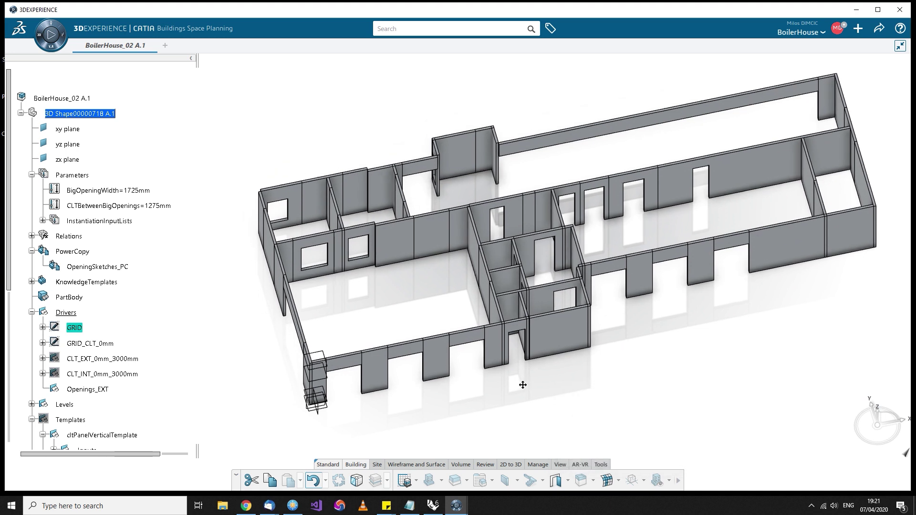
- Increase the GRID sketch's middle vertical offset to 10600 mm and update the house model
double_click(76, 328)
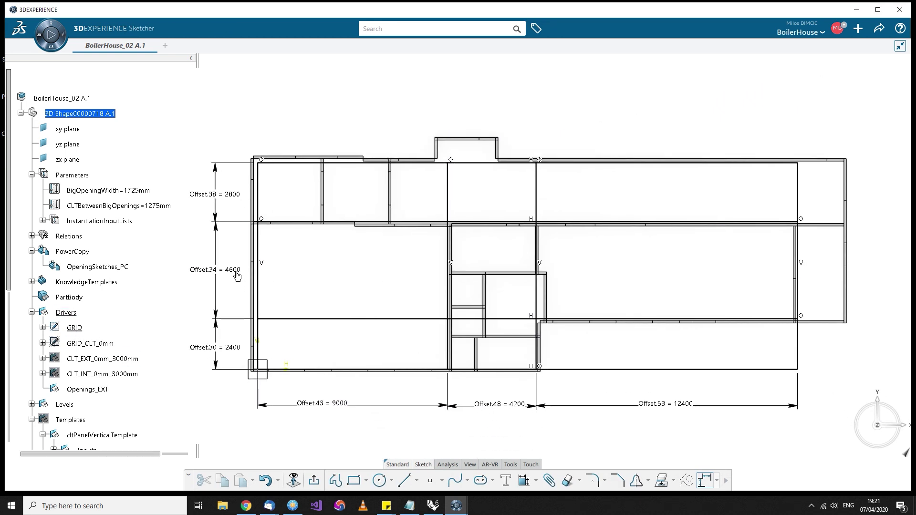
double_click(237, 273)
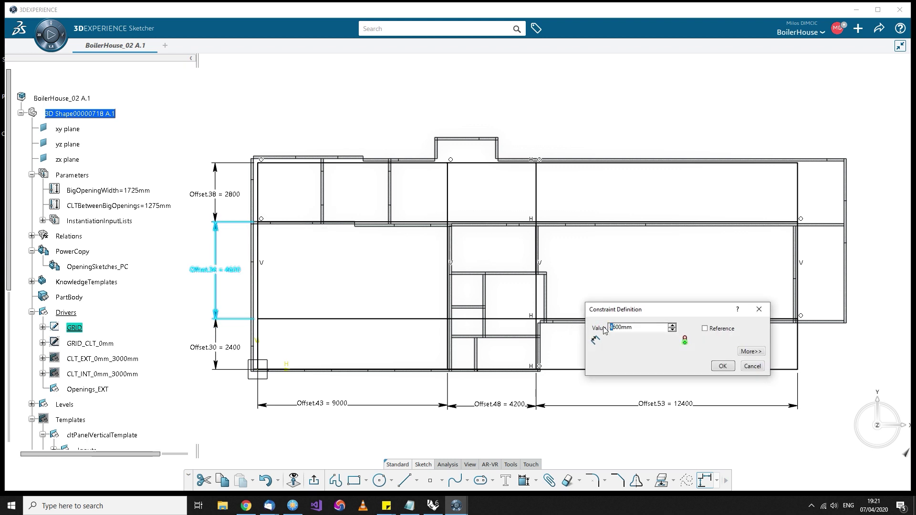
left_click(721, 366)
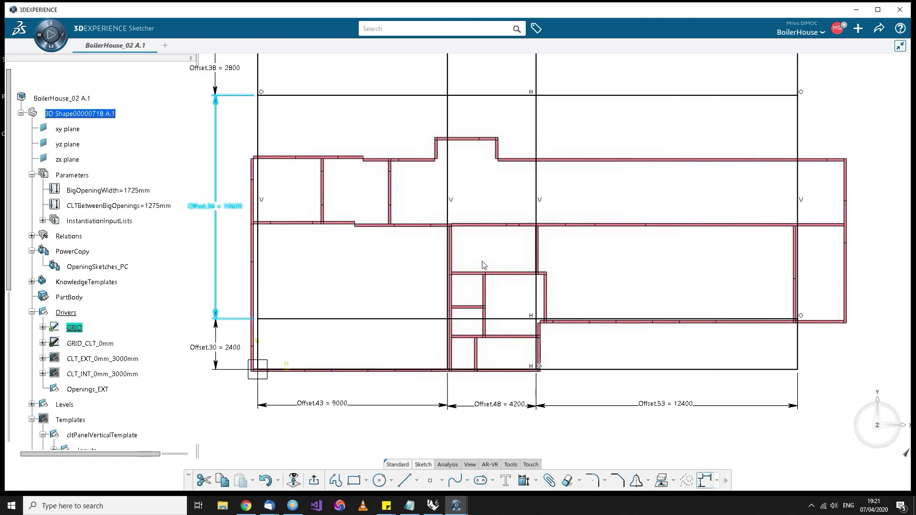
scroll(482, 266, "down", 3)
scroll(515, 282, "up", 3)
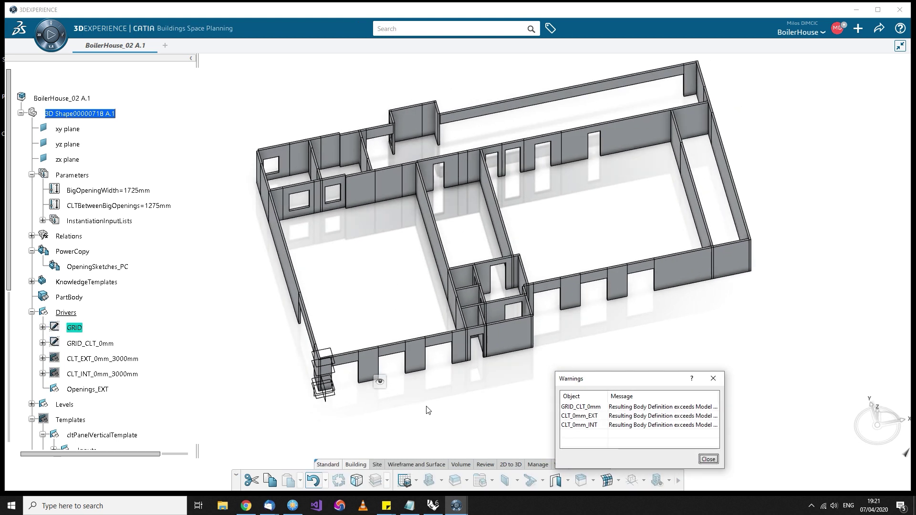
left_click(706, 458)
left_click(708, 459)
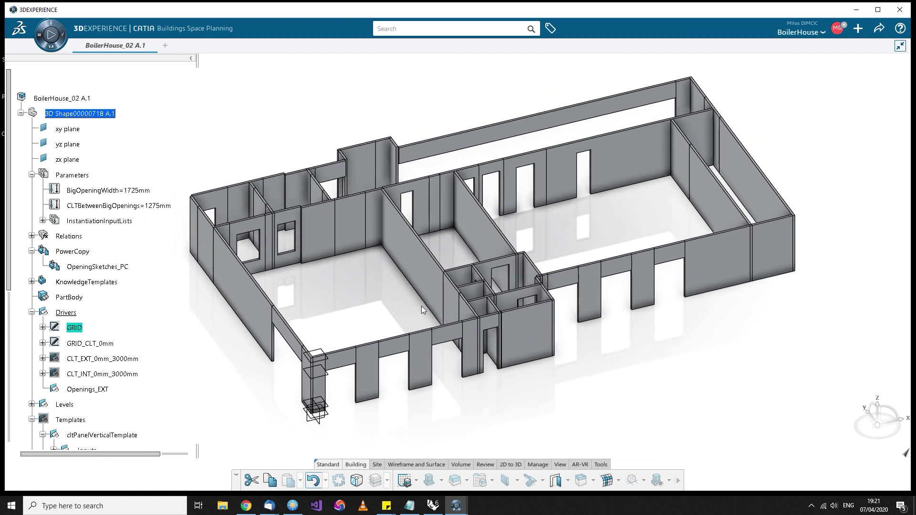
- Reopen the GRID sketch of the Drivers set for editing
double_click(74, 328)
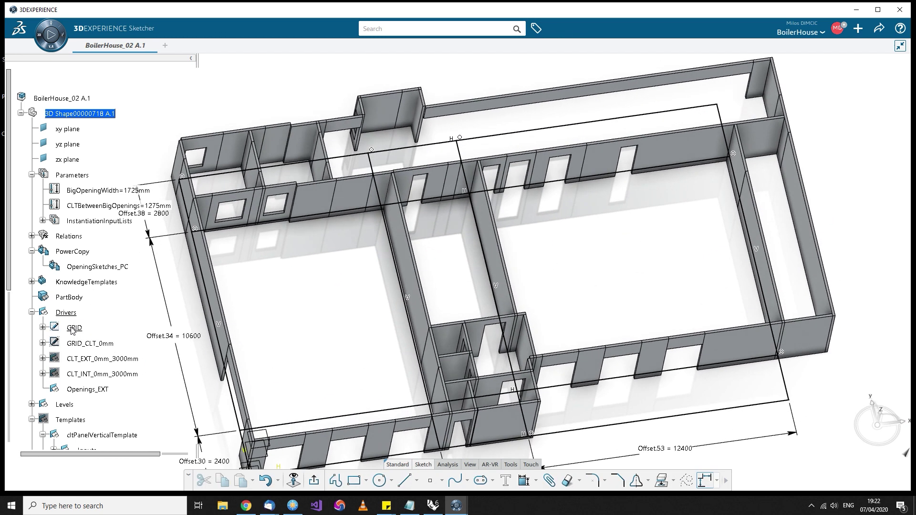